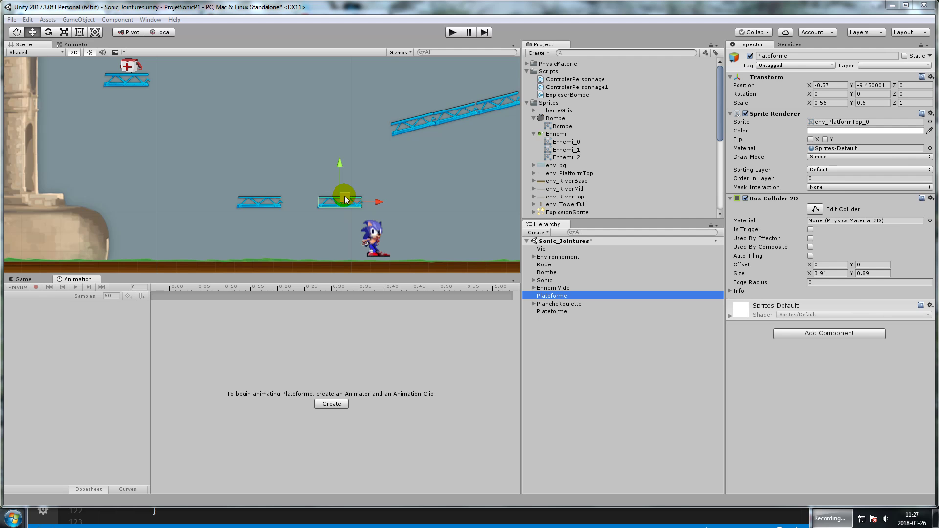
Check the animated Plateforme's position keyframes and play-test how Sonic interacts with the moving platform
left_click(540, 312)
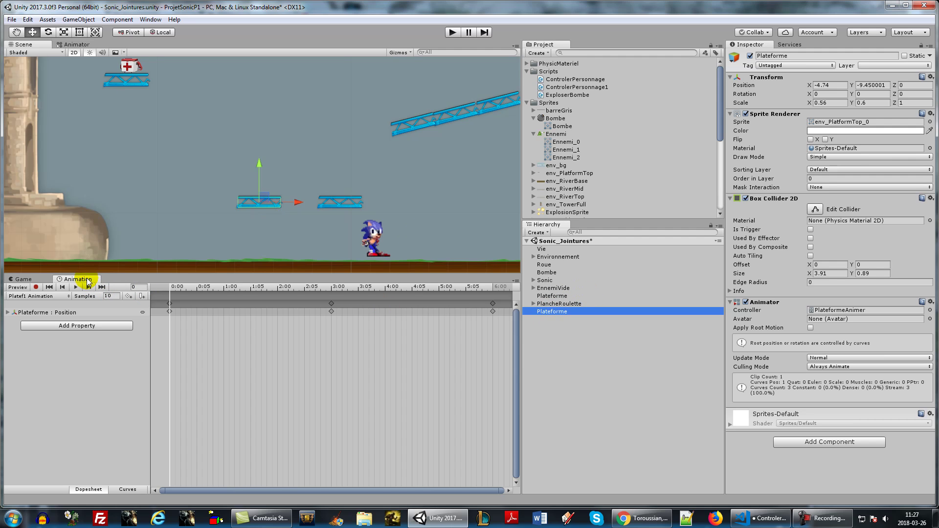
mouse_move(169, 288)
left_mouse_down()
mouse_move(493, 305)
mouse_move(168, 295)
left_mouse_up()
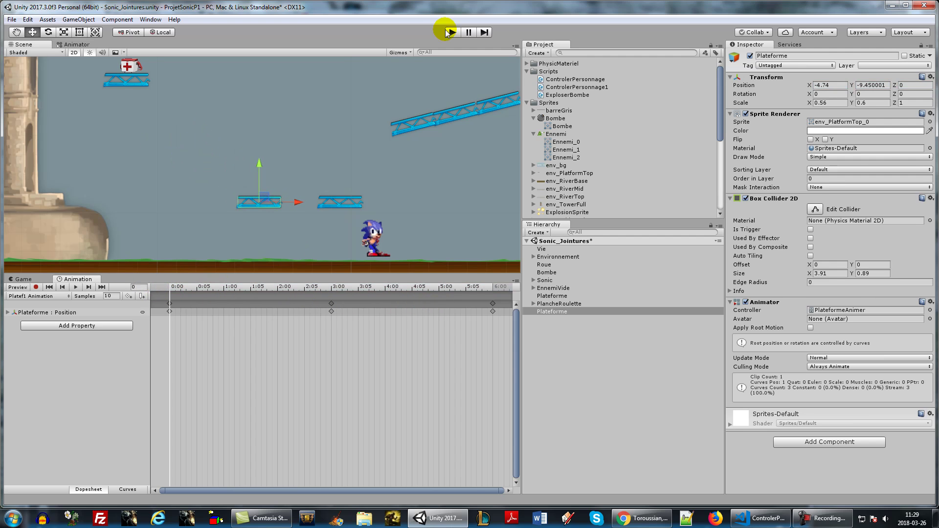
left_click(452, 32)
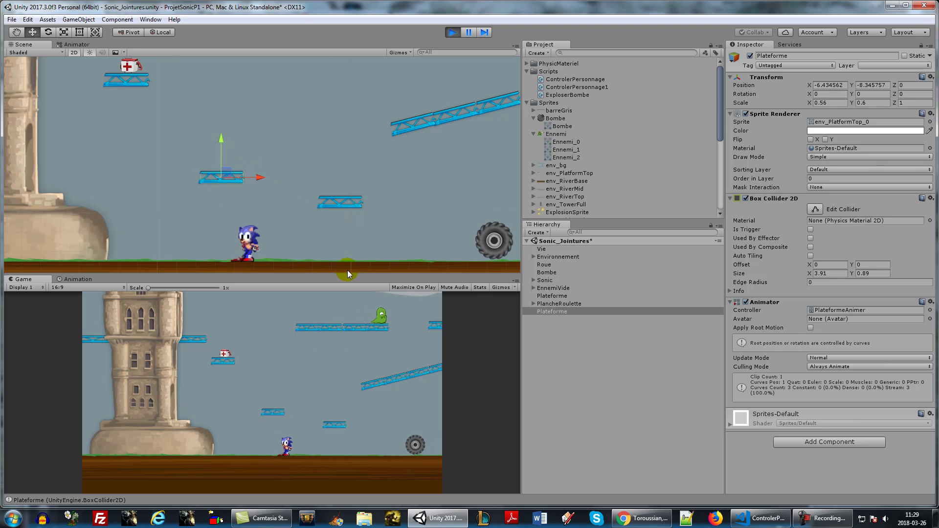
left_click(451, 33)
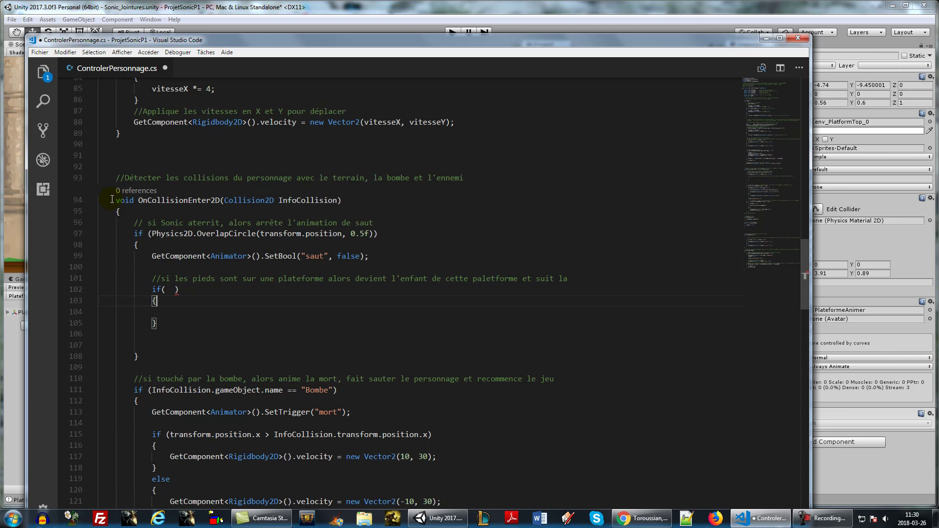
In OnCollisionEnter2D of ControlerPersonnage.cs, complete the empty if condition as InfoCollision.gameObject.name == "Plateforme" and save the script
left_click_drag(112, 200, 355, 197)
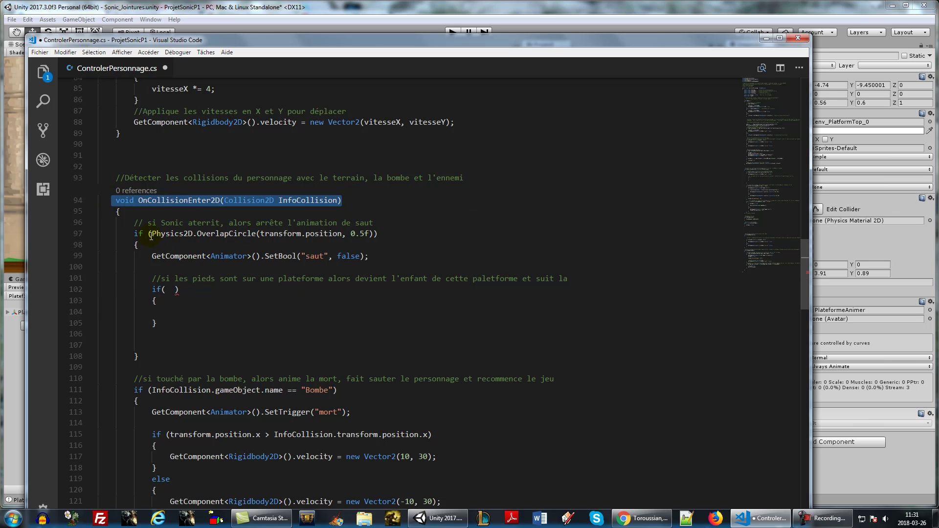
left_click_drag(149, 235, 374, 231)
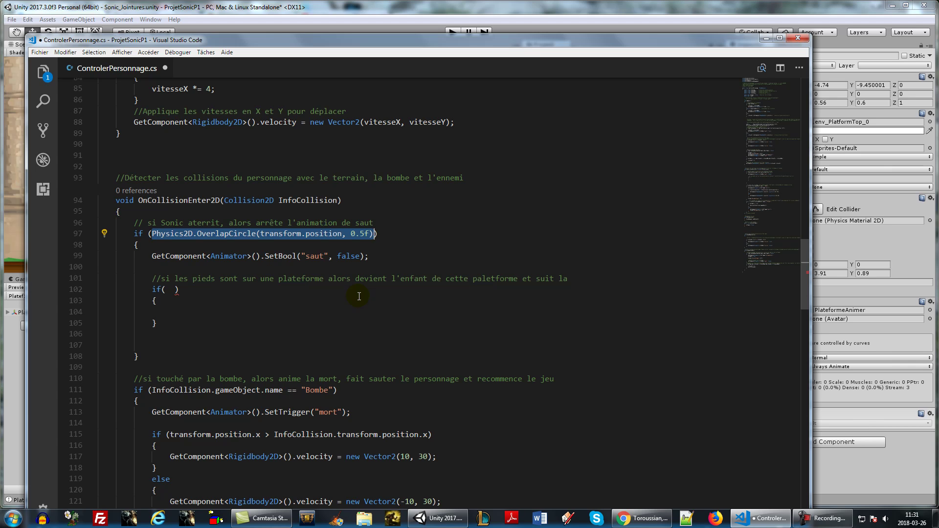
left_click(171, 290)
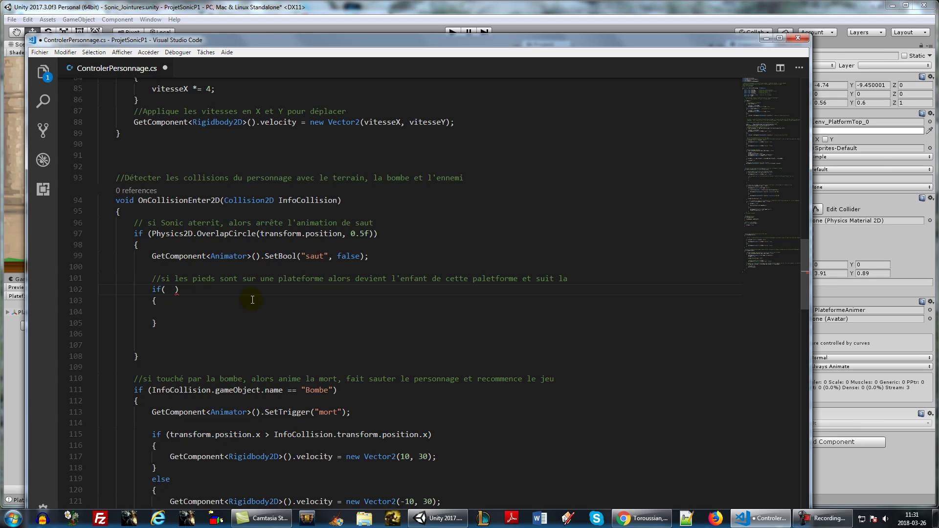
type("InfoCollision.")
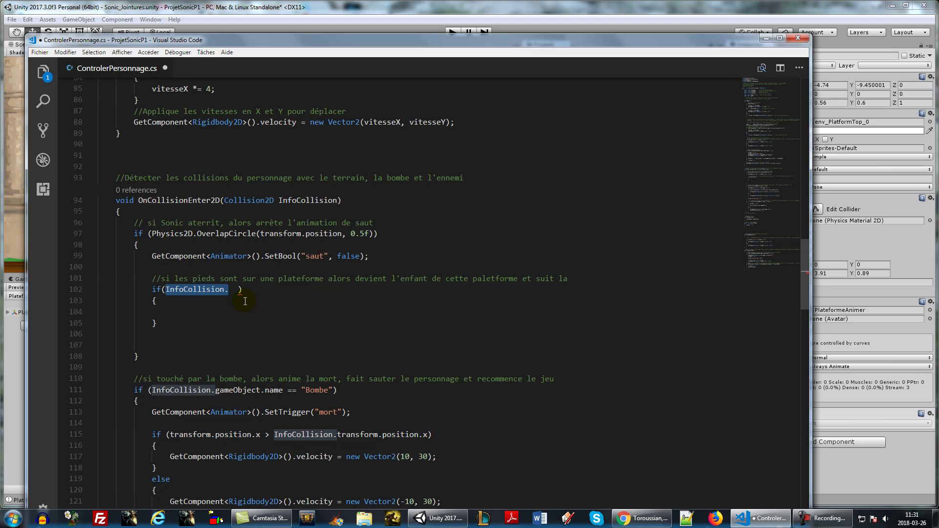
type("gameObject.")
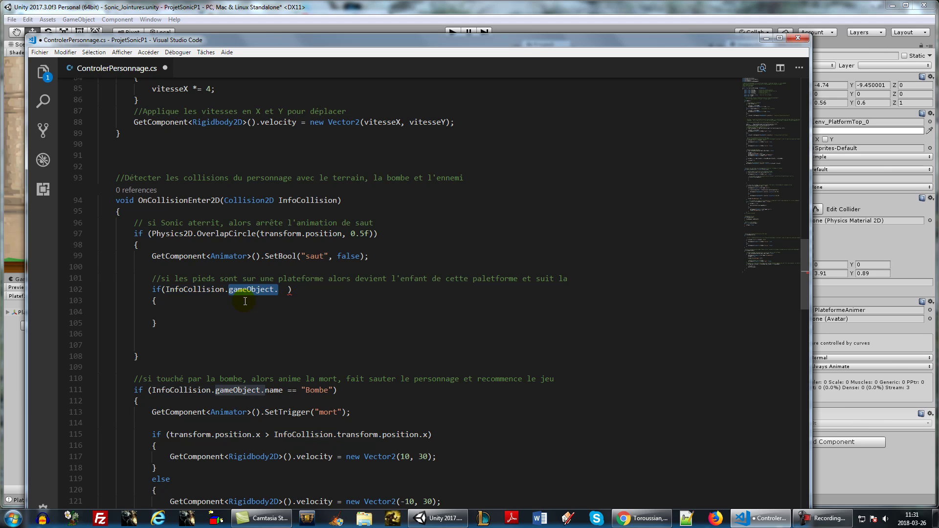
type("name")
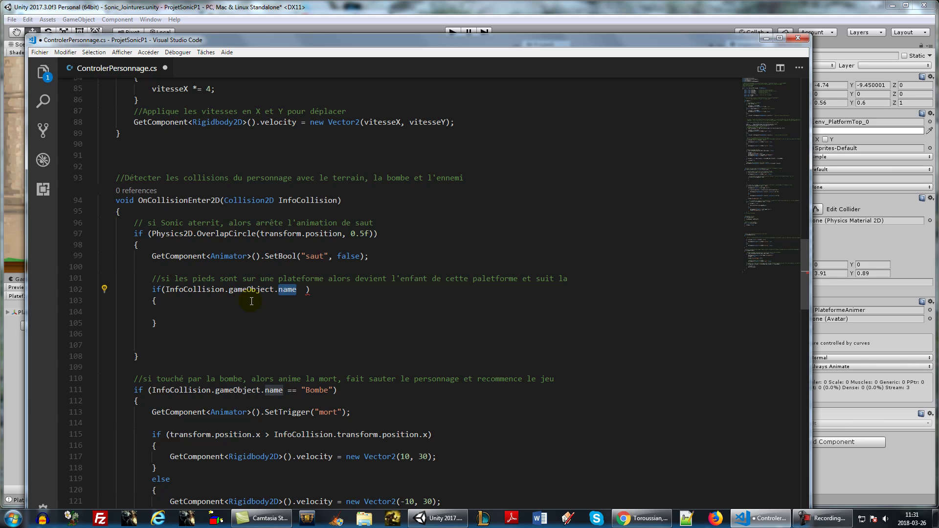
type("==")
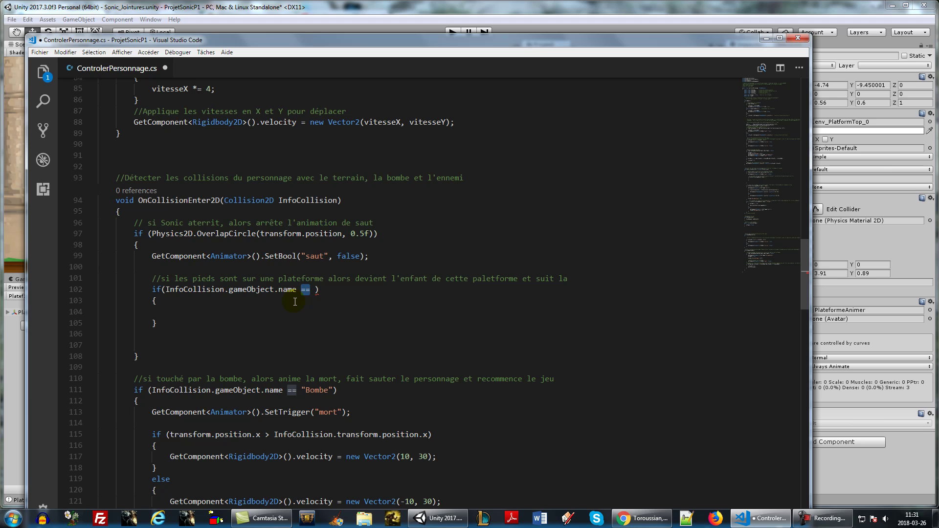
type("\"Plateforme\"")
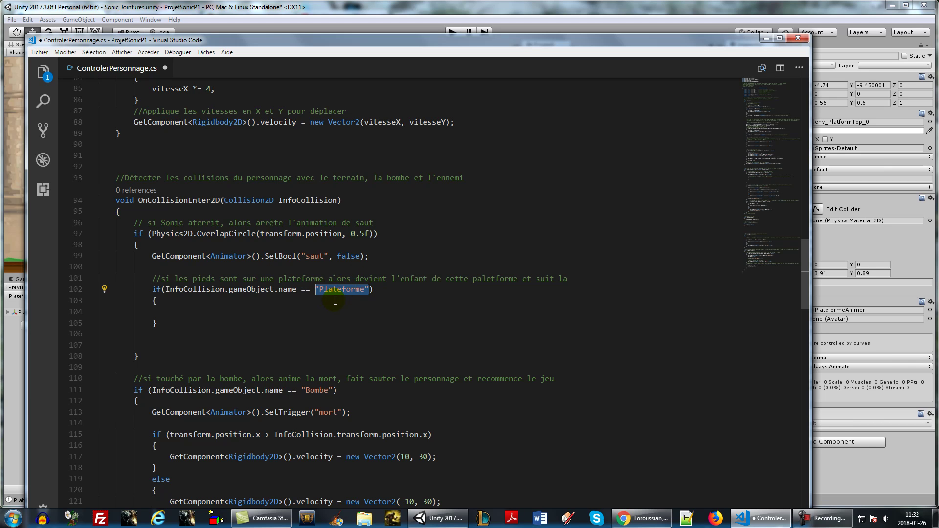
key("ctrl+s")
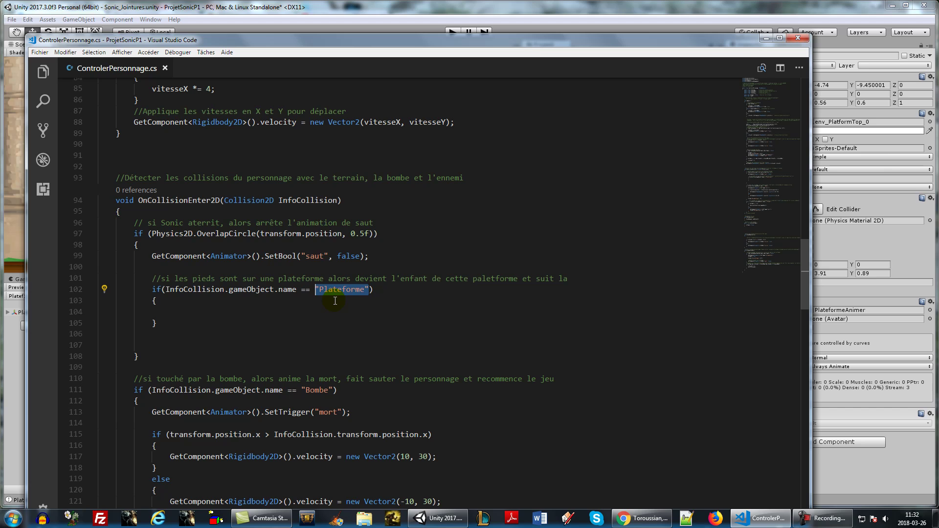
Inside the Plateforme condition, write transform.parent = InfoCollision.gameObject.transform; and save the script
key("ctrl+z")
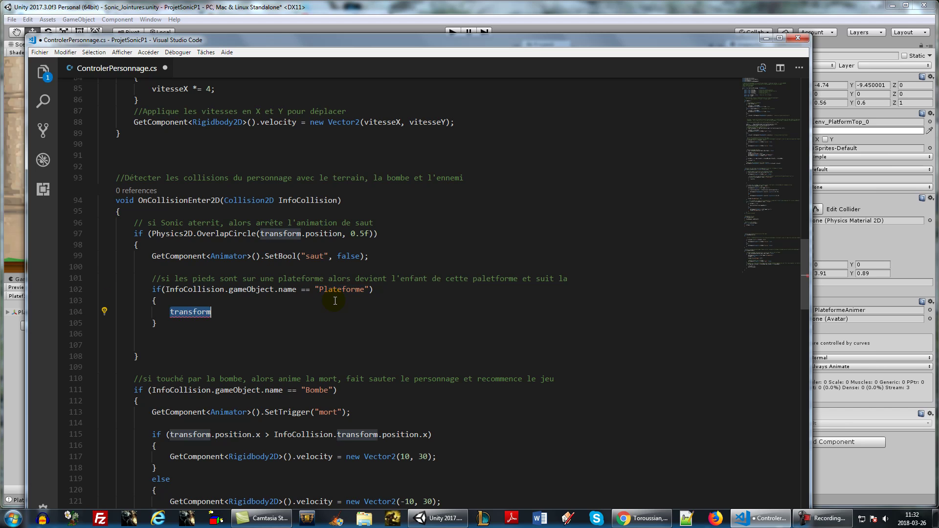
key("ctrl+z")
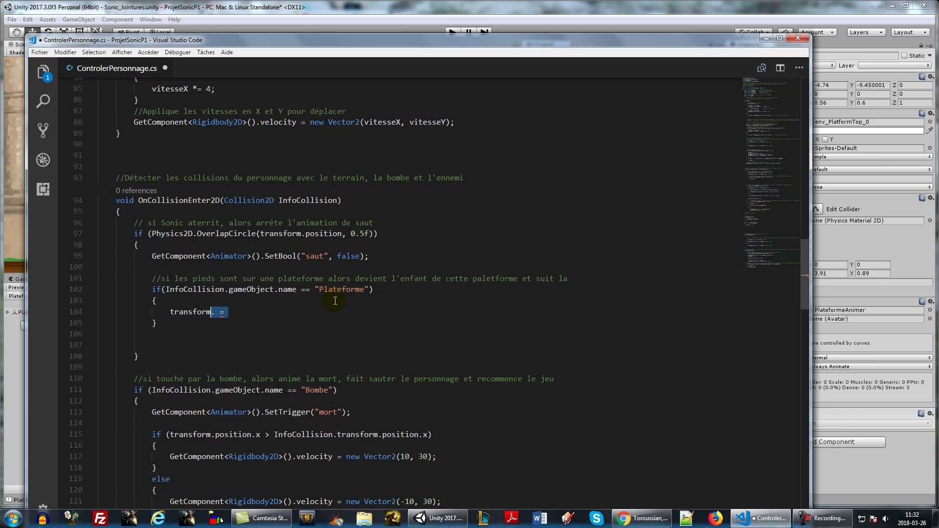
key("ctrl+z")
left_click(273, 314)
type("InfoCollision.gameObject")
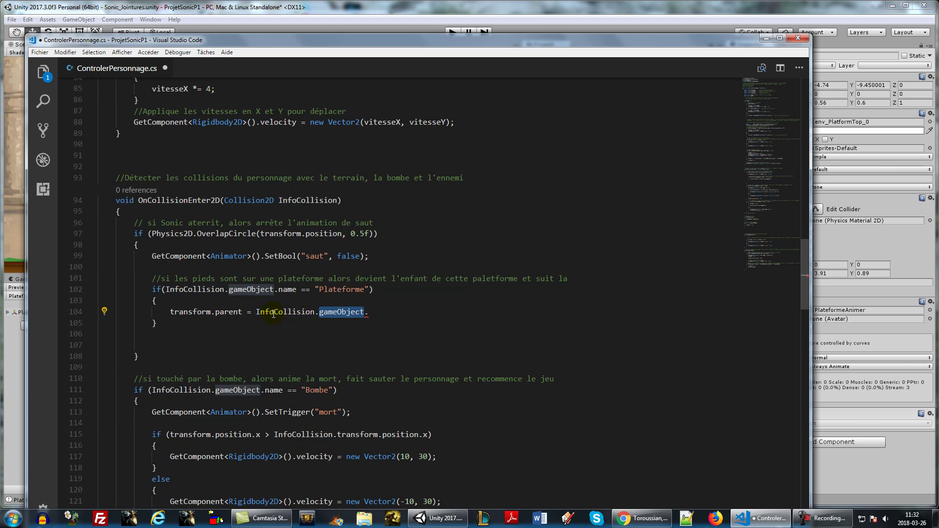
type(".transform;")
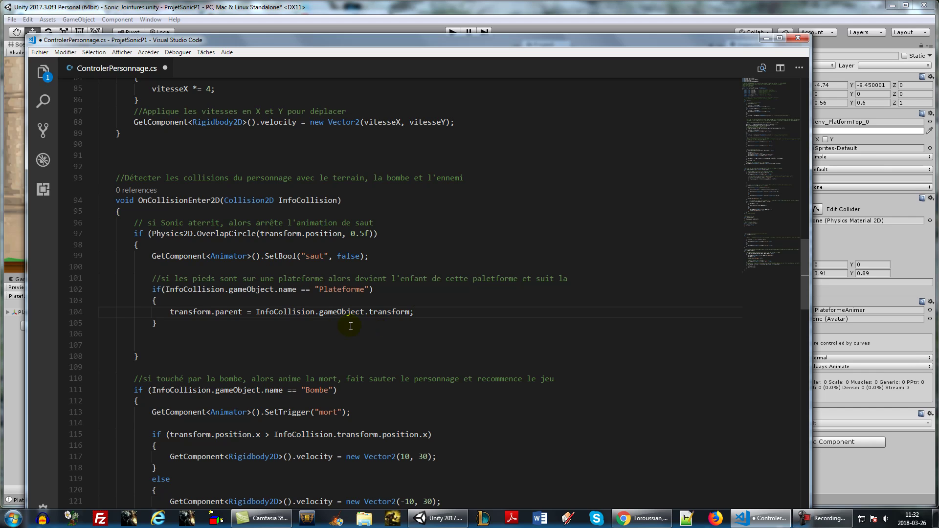
left_click(223, 316)
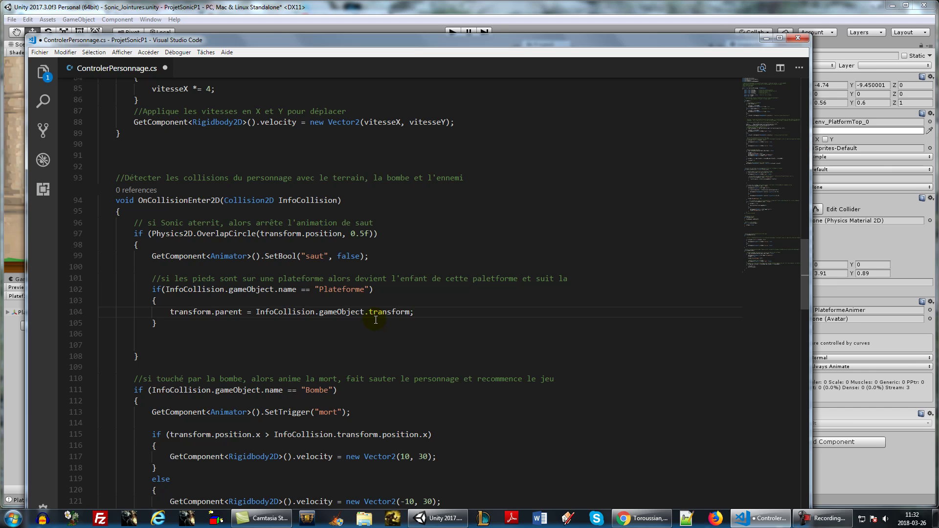
key("ctrl+s")
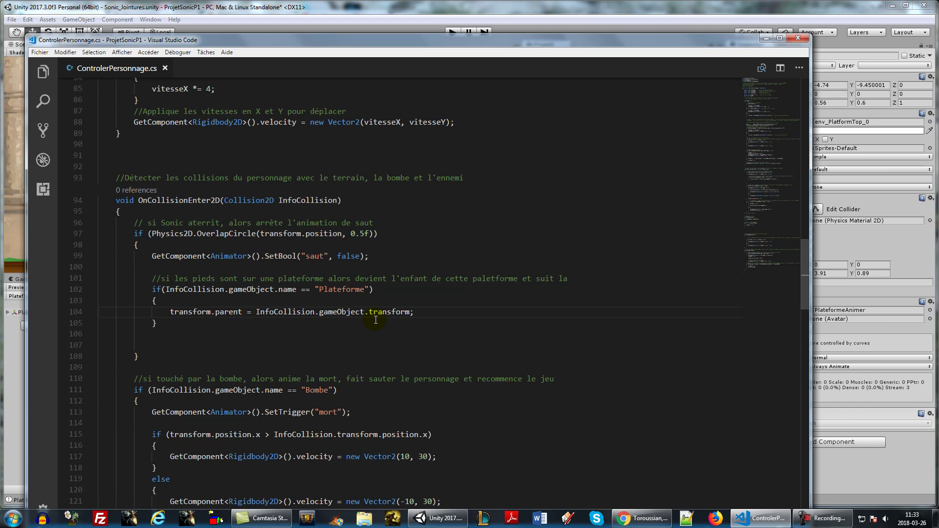
Switch to Unity, run the game and make Sonic jump onto the animated platform to test the parenting
left_click(439, 518)
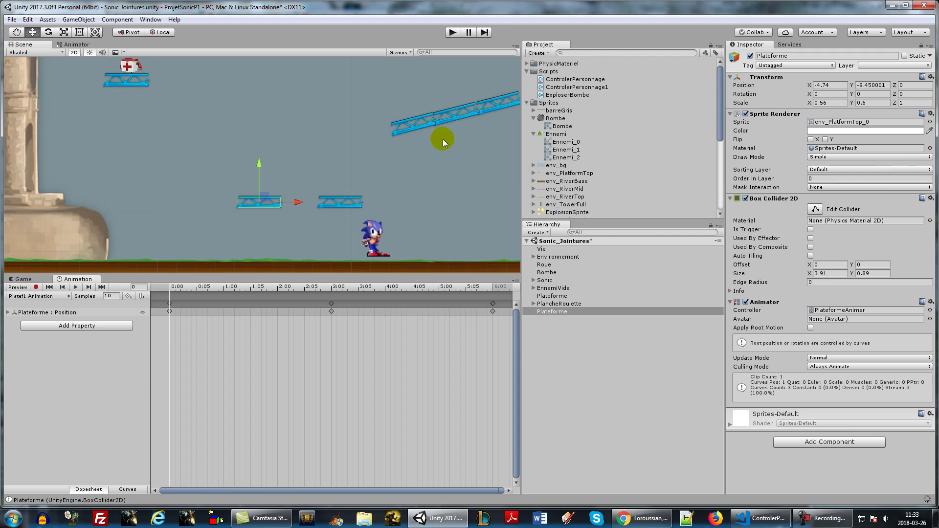
left_click(448, 33)
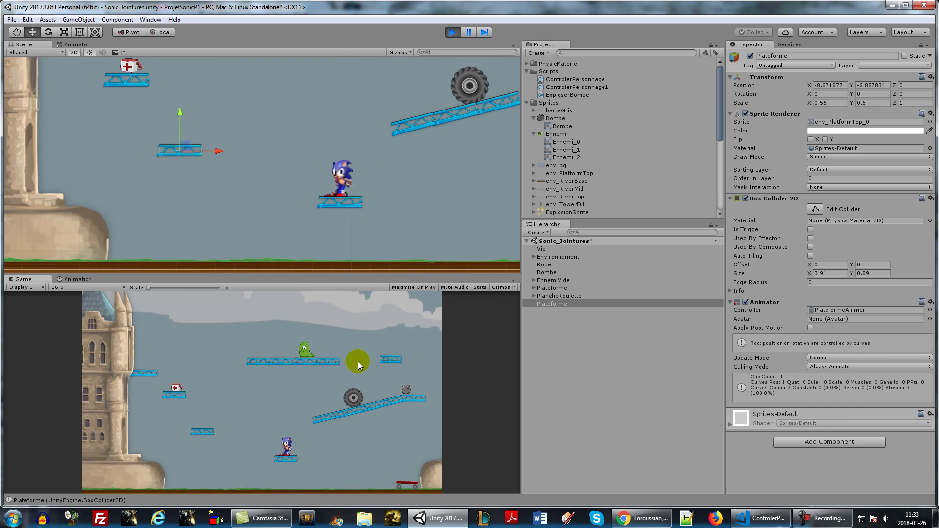
key("a")
key("w")
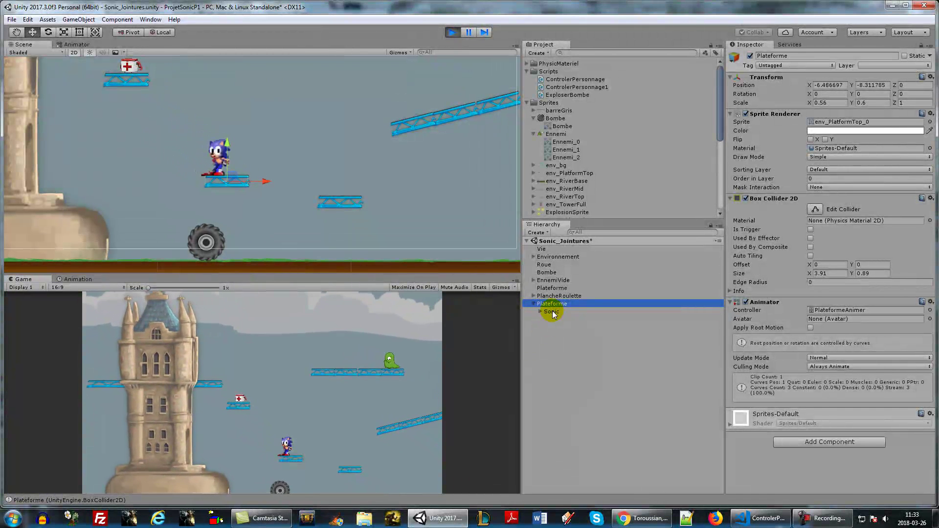
Move Sonic off the platform to the ground and examine his movement and his parent in the hierarchy
left_click(315, 411)
key("d")
key("a")
key("d")
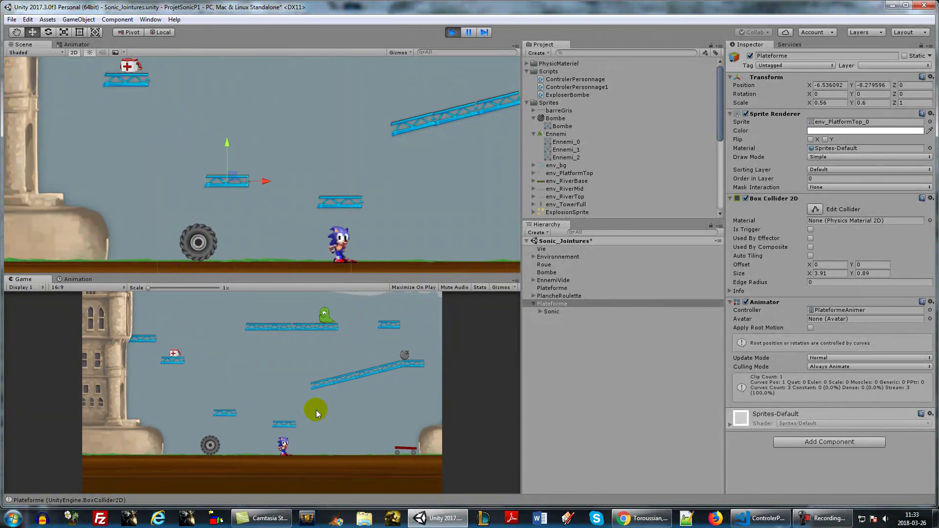
key("Left")
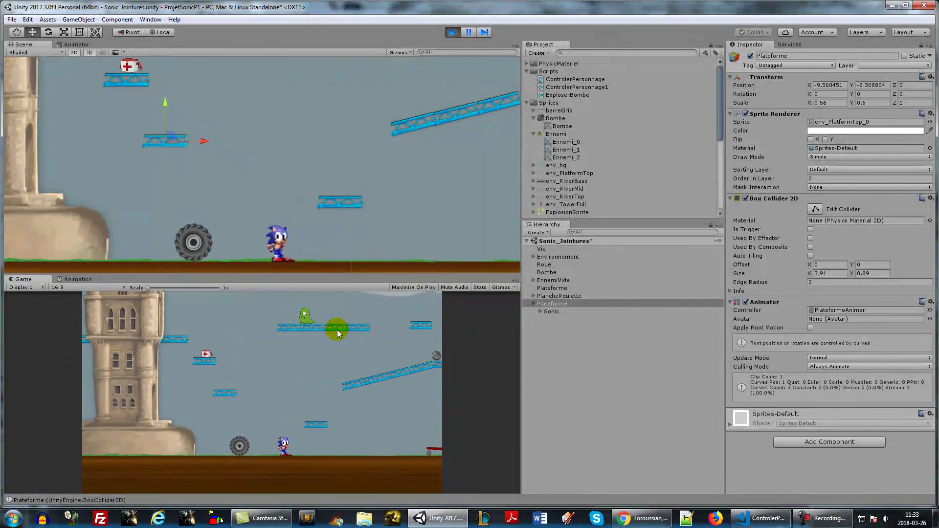
key("Right")
key("Right")
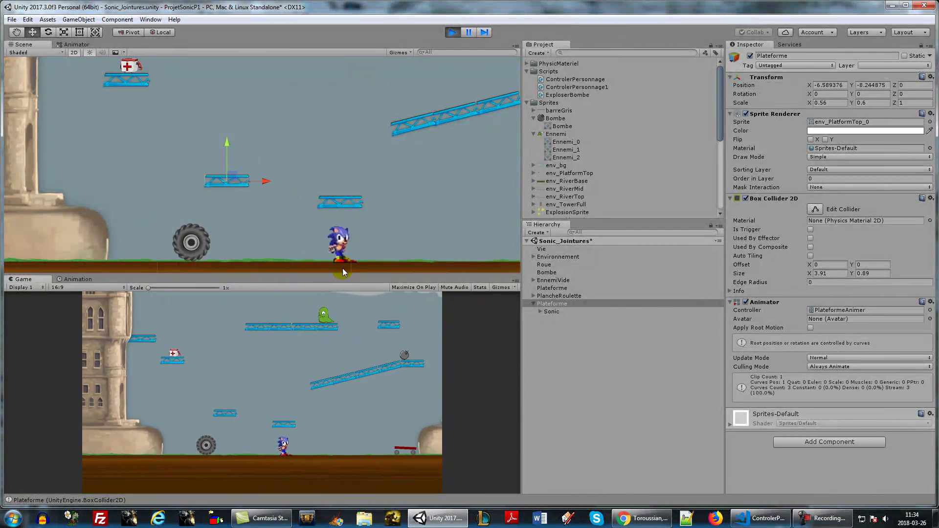
key("Left")
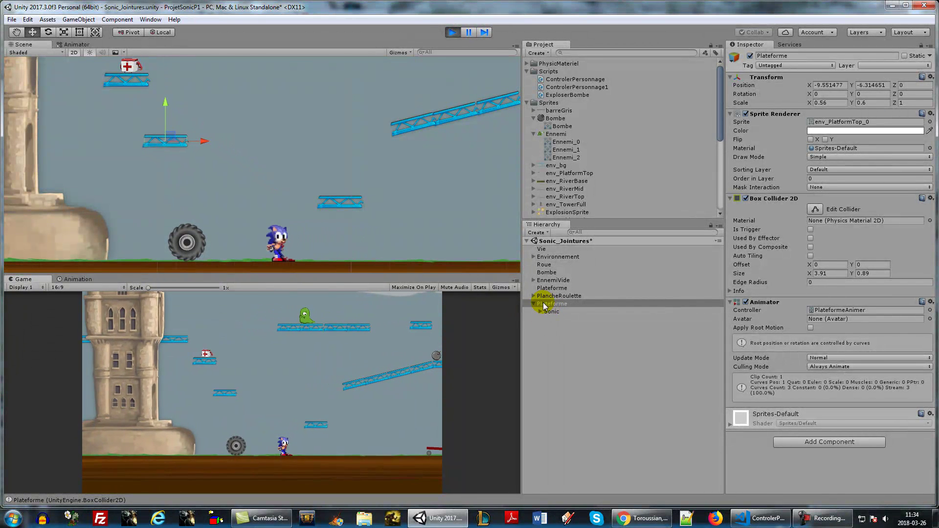
key("Right")
key("Right")
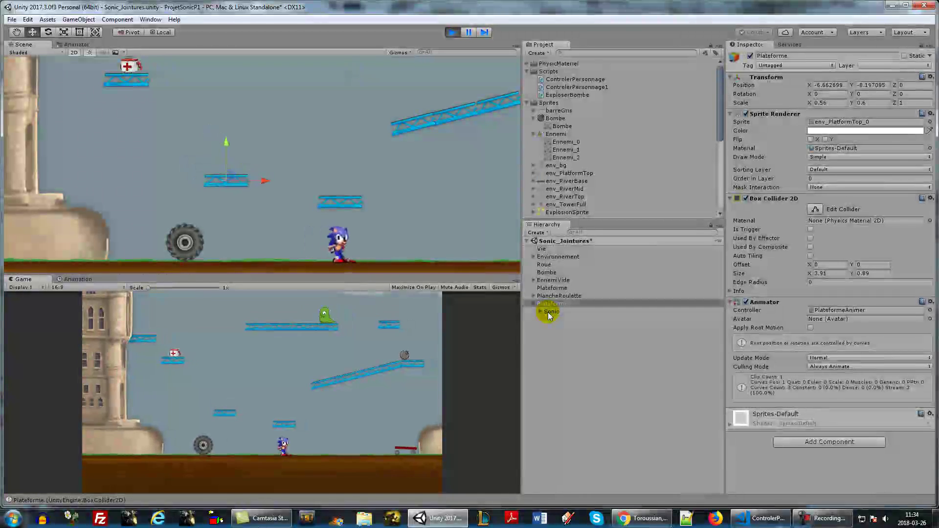
key("Left")
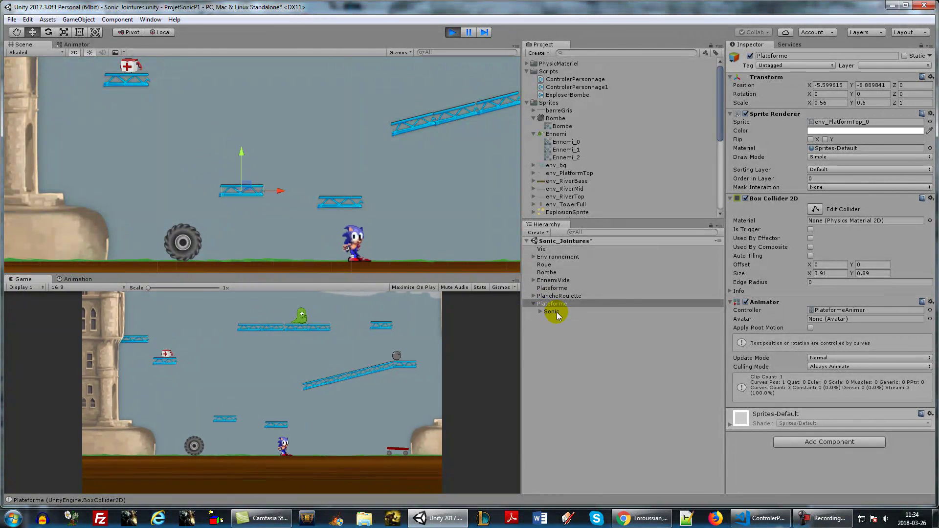
key("Right")
key("Right")
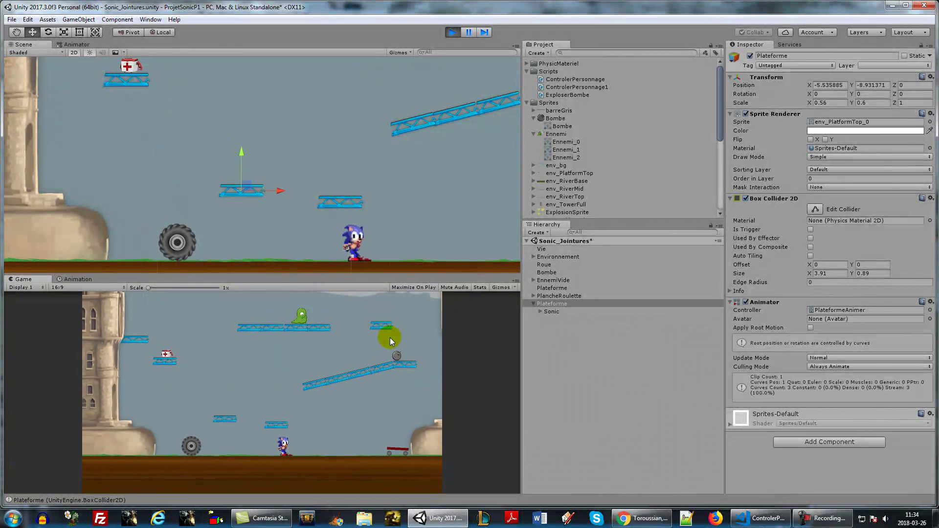
Back in the Visual Studio Code script, duplicate the OnCollisionEnter2D(Collision2D InfoCollision) header and opening brace above the collision detection comment
key("alt+Tab")
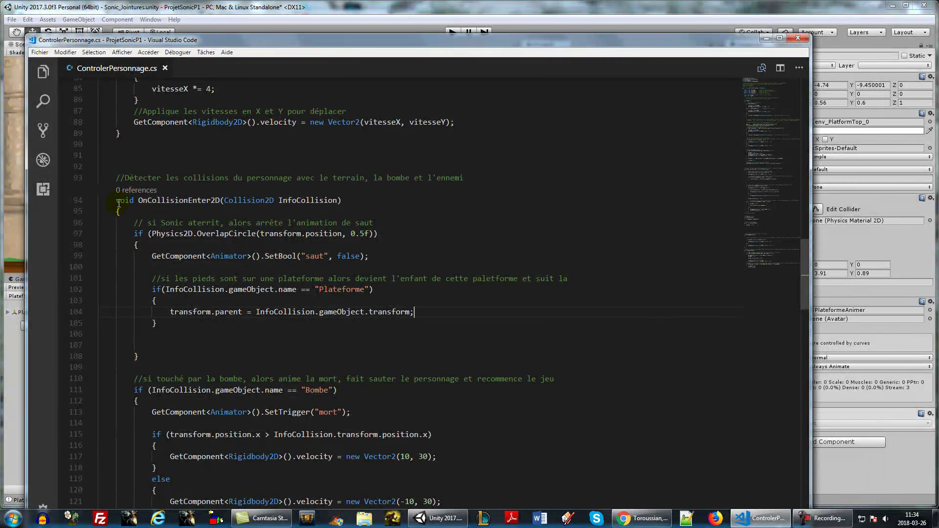
left_click_drag(116, 201, 119, 212)
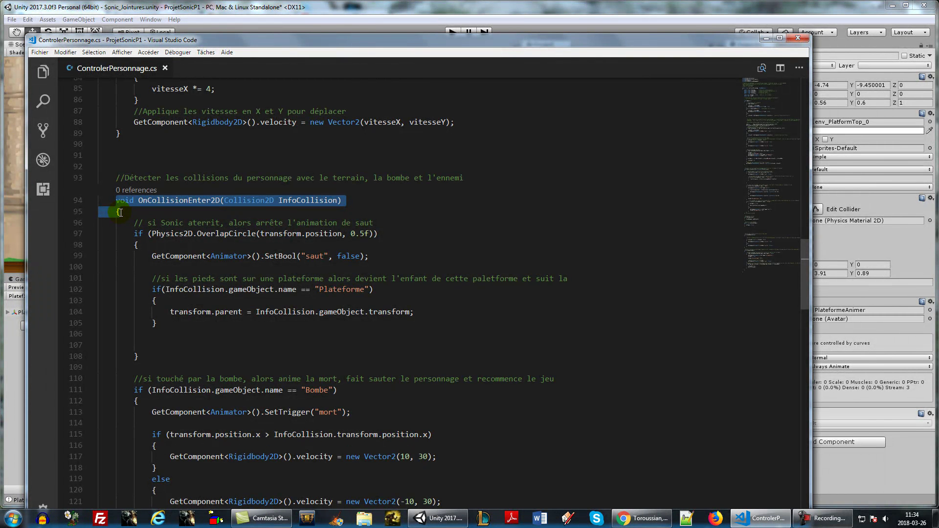
left_click(132, 155)
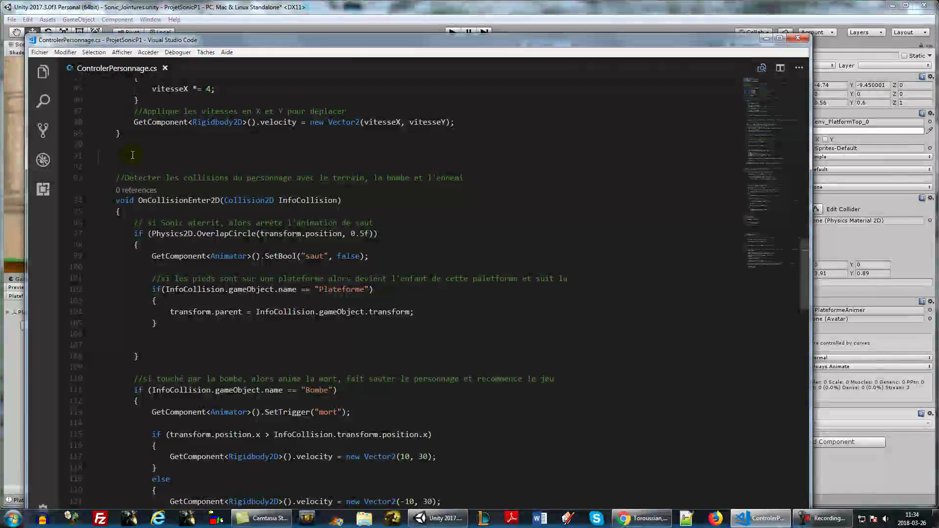
type("void OnCollisionEnter2D(Collision2D InfoCollision)     {")
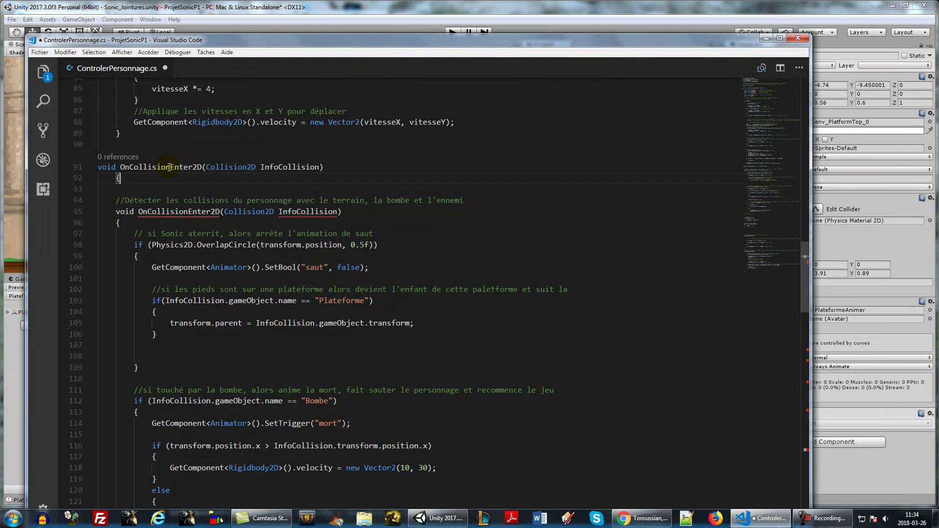
Rename the duplicated method to OnCollisionExit2D and close its empty body with a brace
left_click_drag(170, 167, 192, 167)
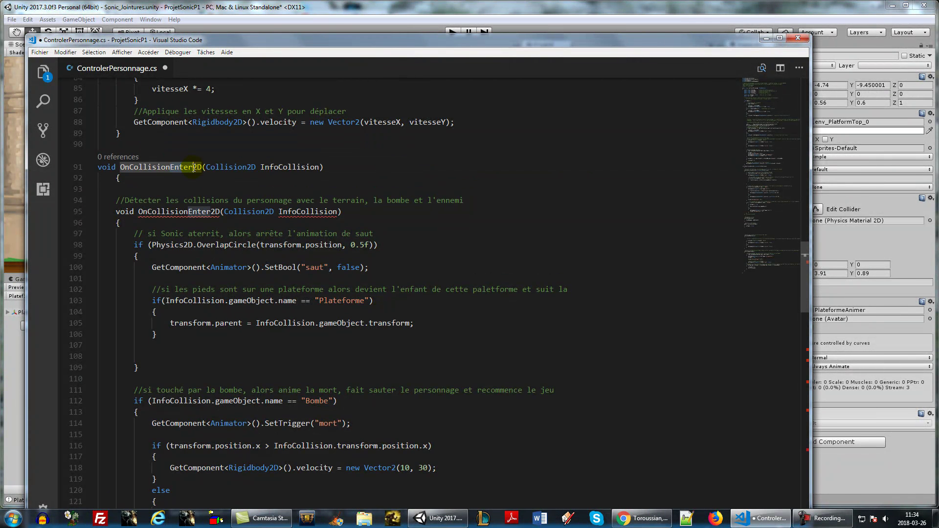
type("Exit")
left_click(172, 179)
key("Return")
key("Return")
key("Return")
type("}")
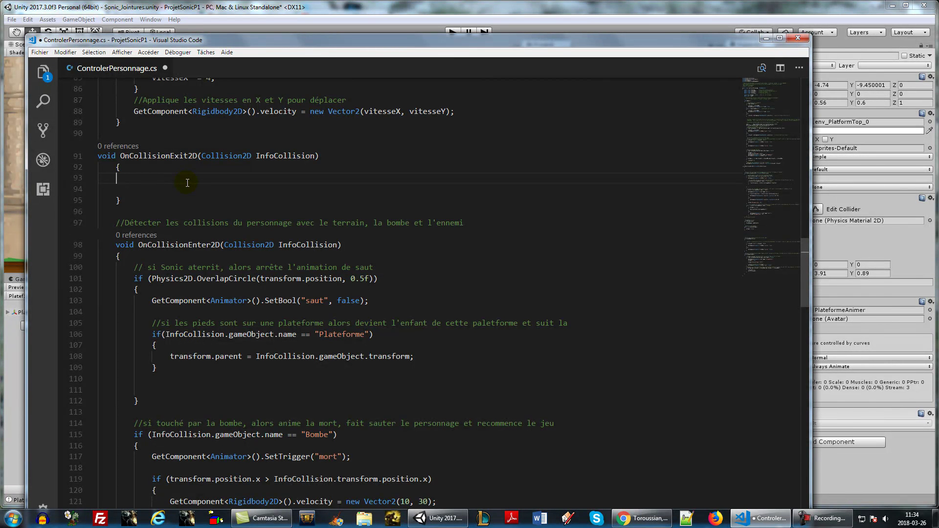
Add the line transform.parent = null; inside the OnCollisionExit2D method and save the script
left_click_drag(165, 357, 251, 355)
key("ctrl+c")
left_click(177, 191)
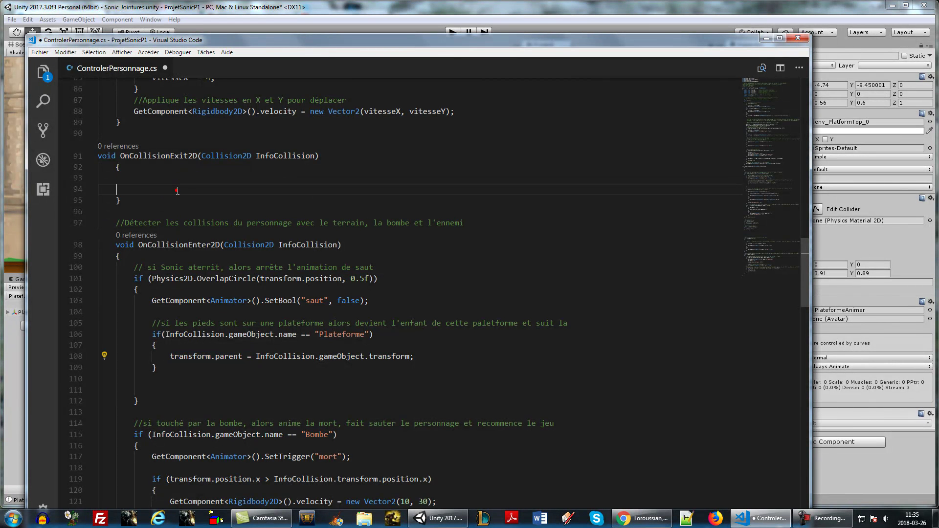
key("ctrl+v")
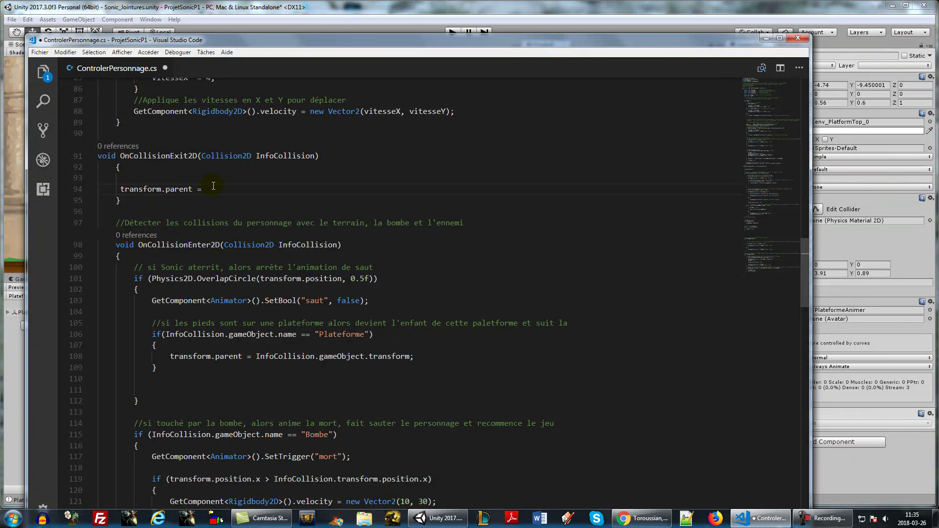
type("nu")
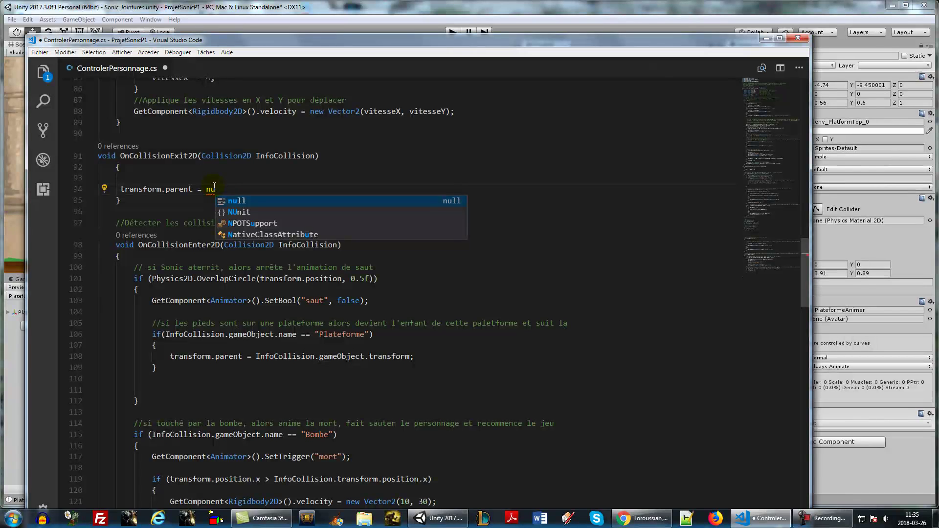
type("ll")
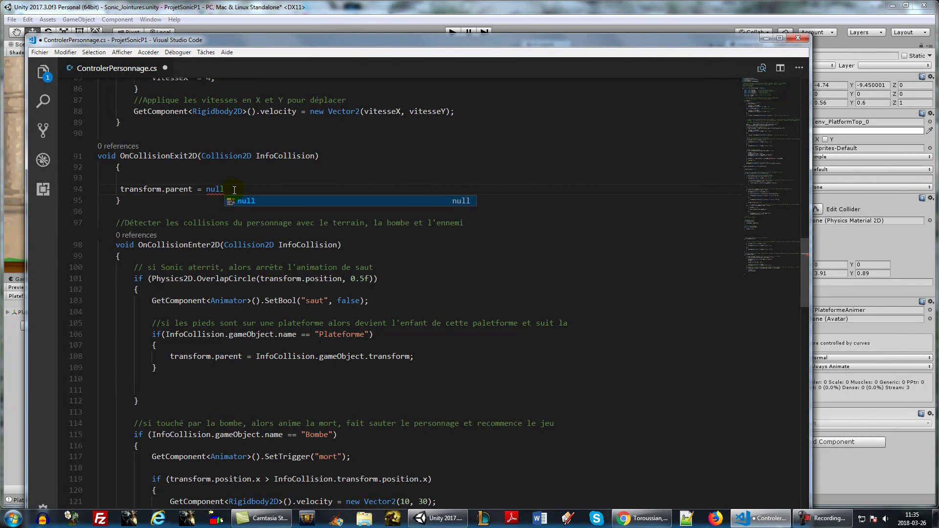
type(";")
key("ctrl+s")
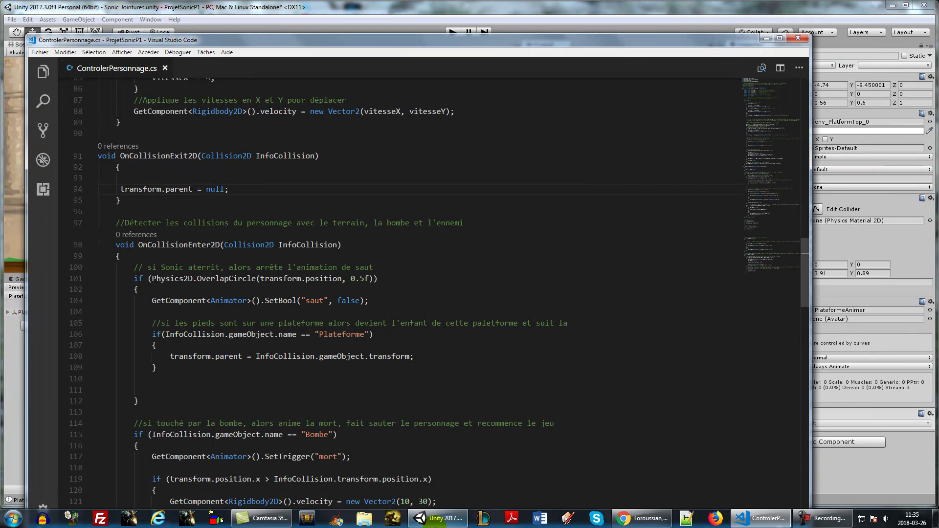
Switch to Unity, run the game and move Sonic on and off the moving platform to check his parent in the hierarchy
left_click(438, 522)
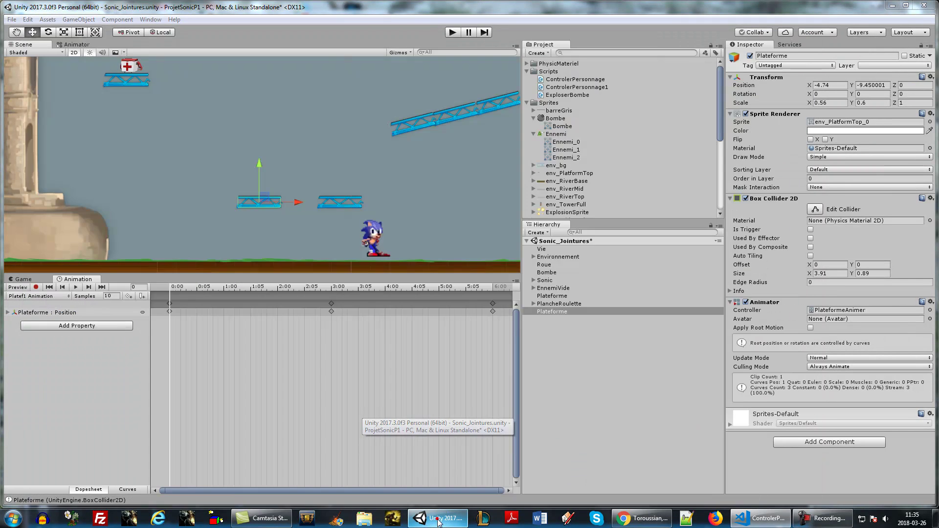
left_click(452, 32)
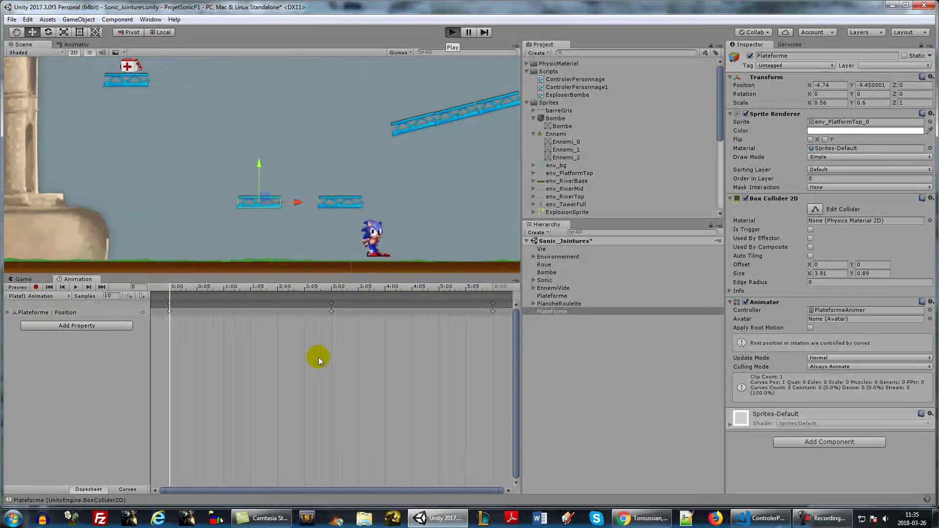
left_click(305, 375)
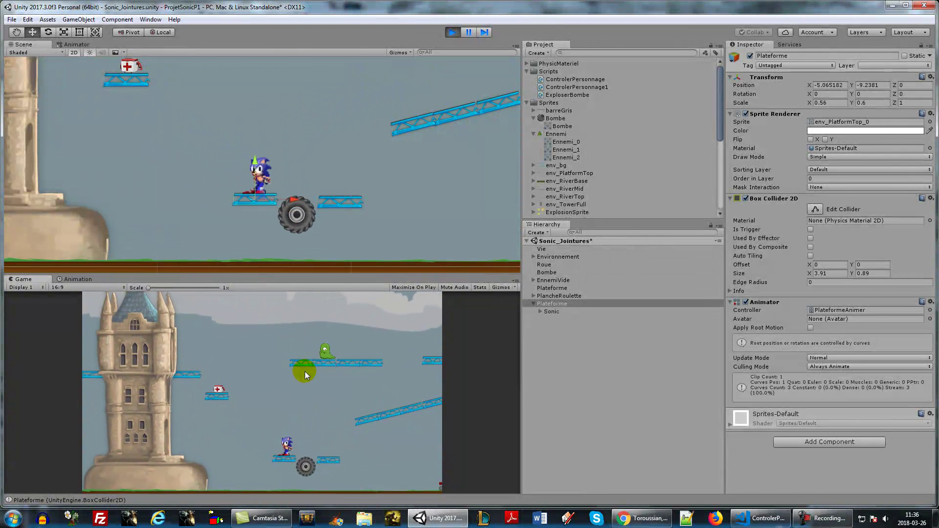
key("d")
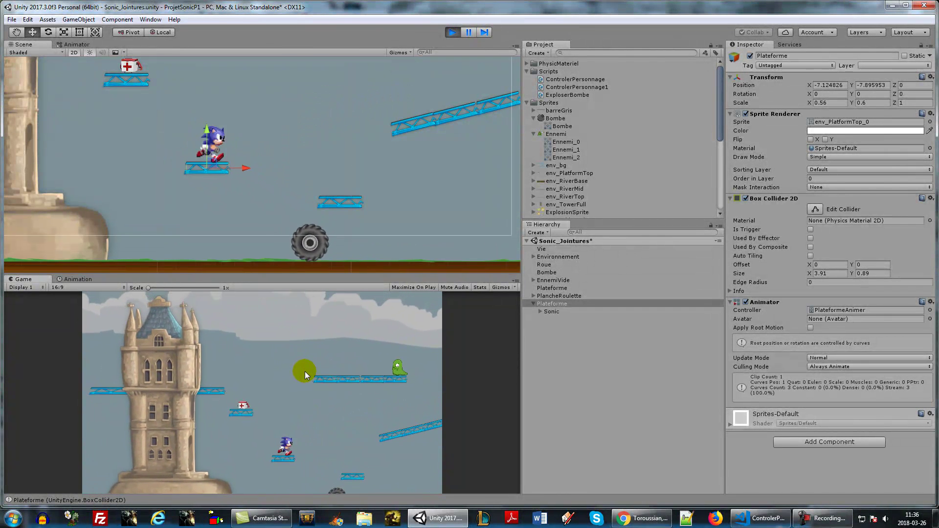
key("a")
key("d")
left_click(546, 312)
key("a")
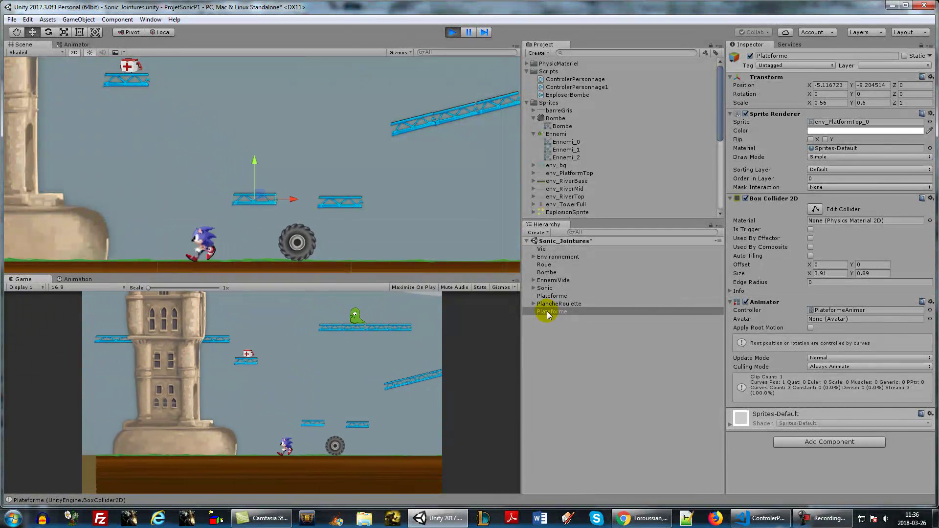
key("w")
key("d")
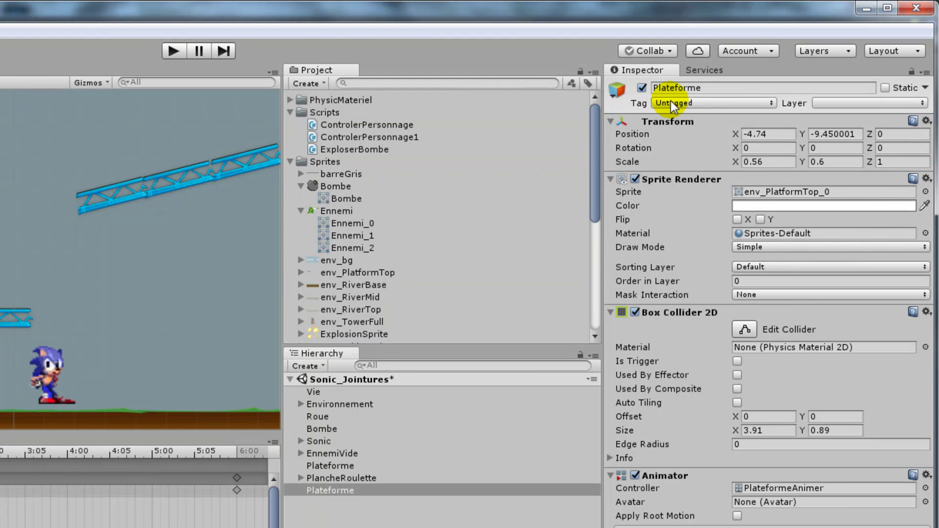
Create a new tag named Plateforme in the project's tag list
left_click(732, 103)
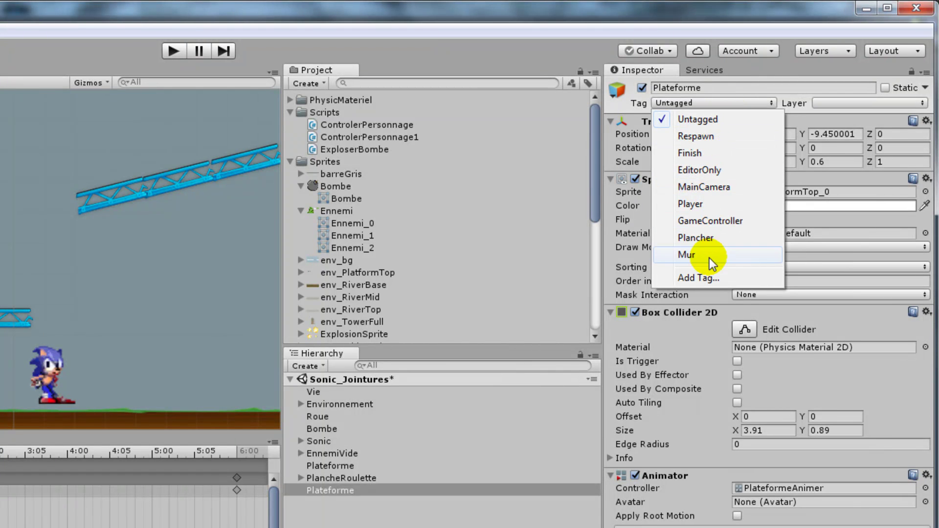
left_click(693, 278)
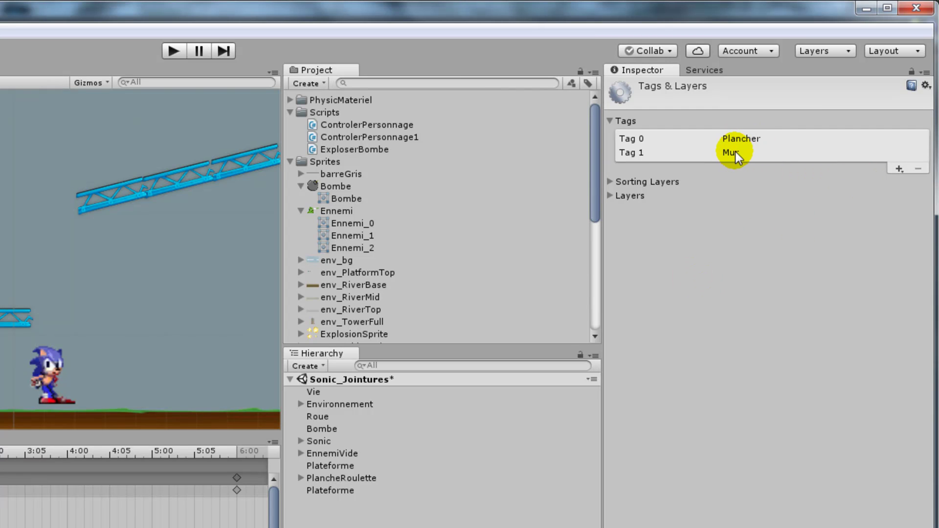
left_click(900, 168)
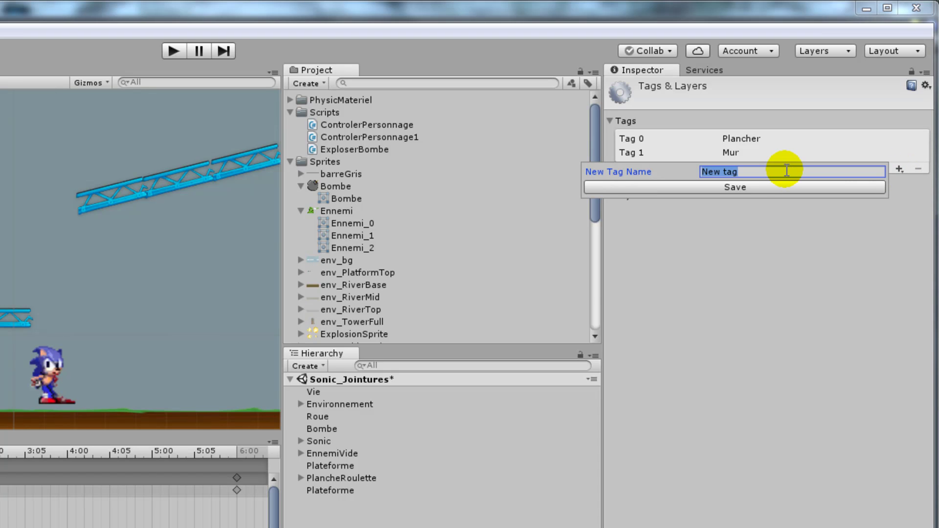
type("Plateforme")
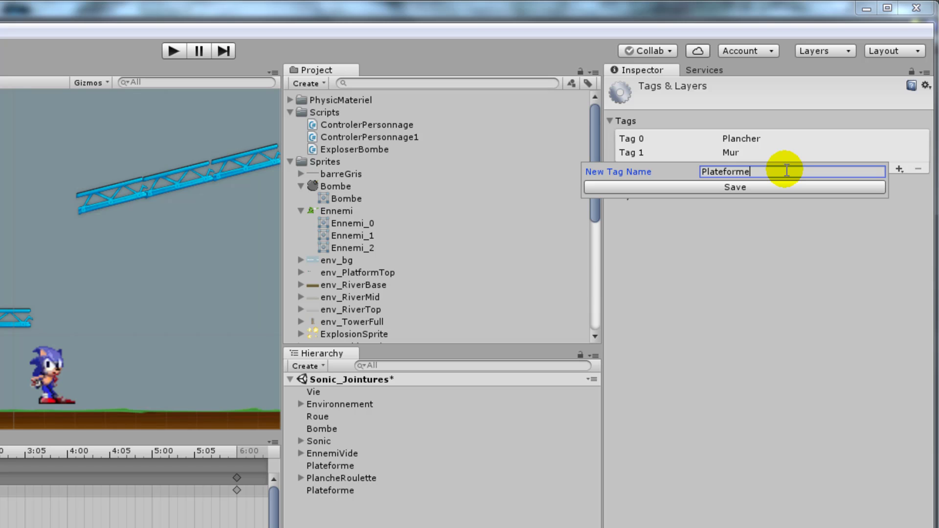
left_click(749, 187)
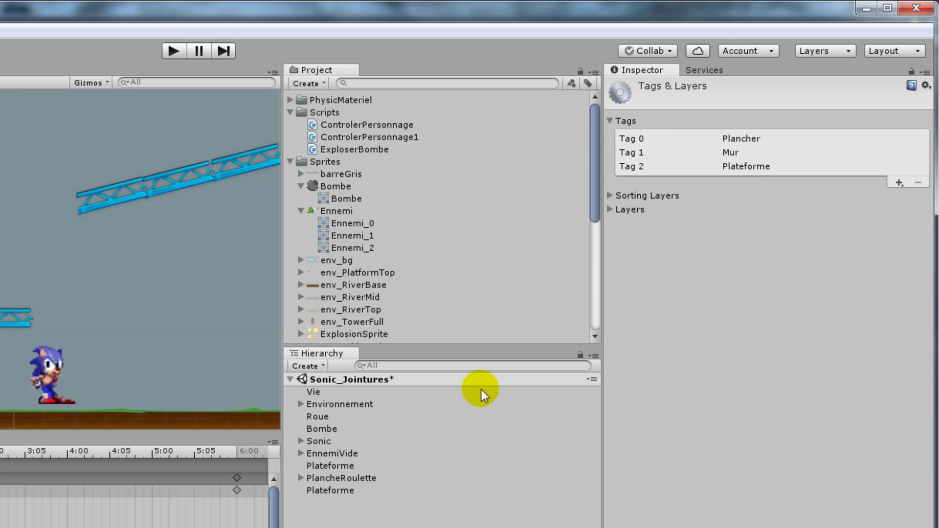
Assign the Plateforme tag to the animated Plateforme object
left_click(334, 495)
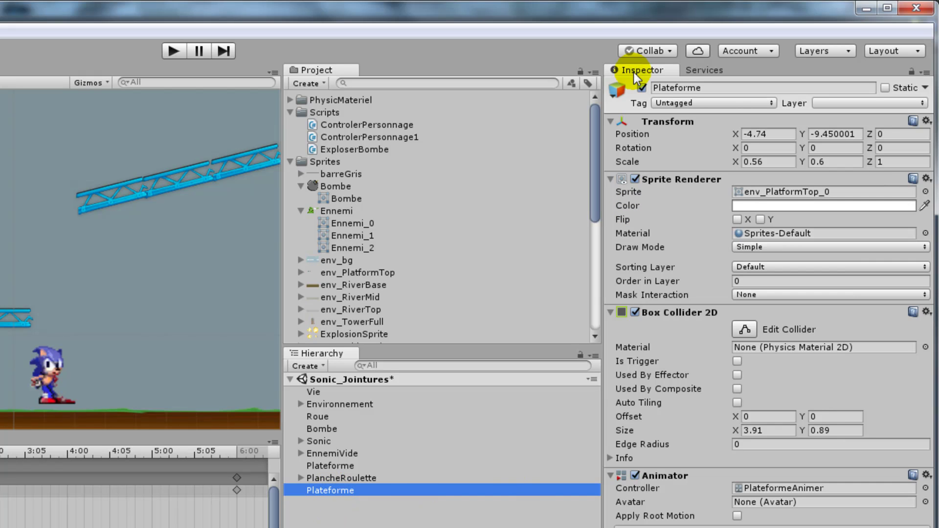
left_click(686, 103)
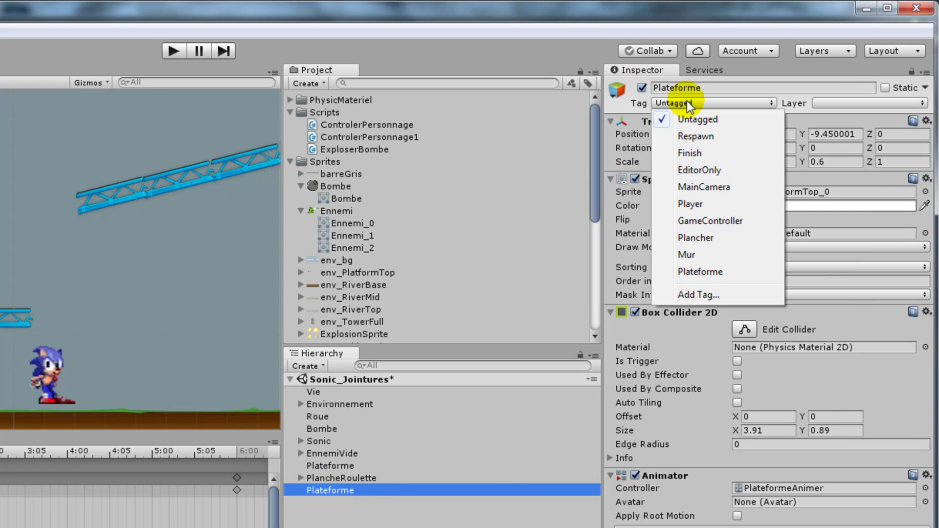
left_click(729, 271)
right_click(325, 489)
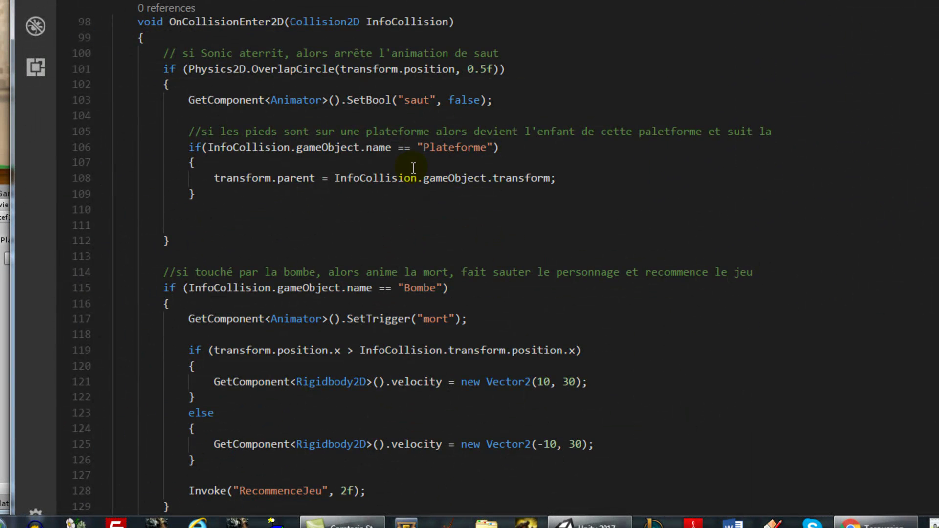
In the Visual Studio Code script, replace name with tag in the "Plateforme" condition inside OnCollisionEnter2D
scroll(414, 171, "up", 1)
double_click(377, 188)
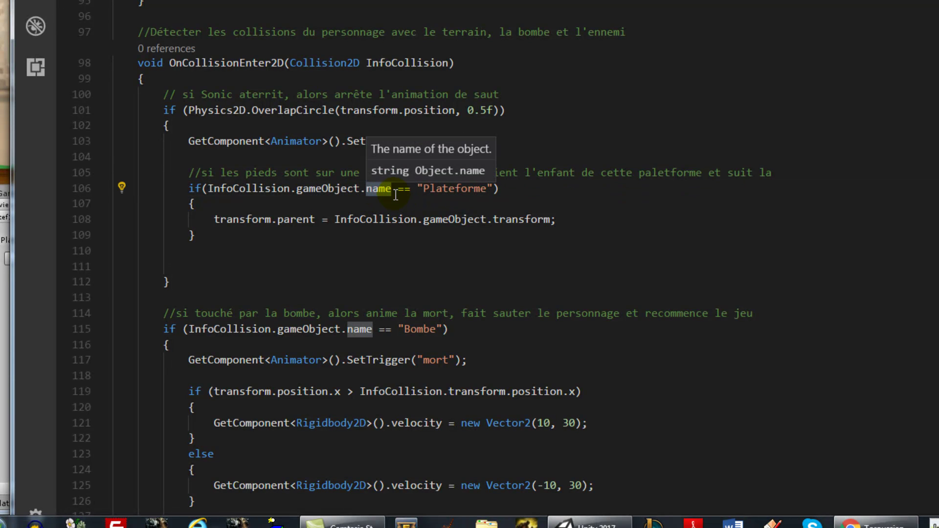
type("tag")
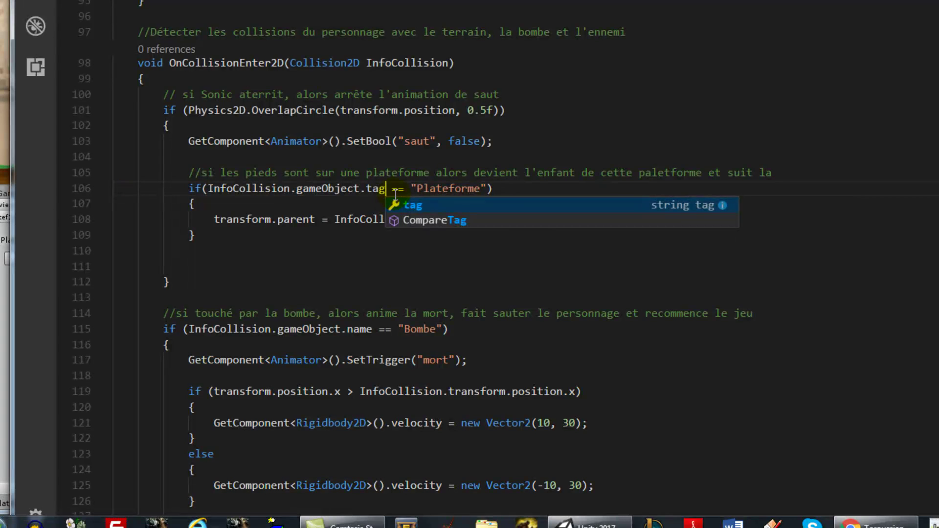
left_click(446, 189)
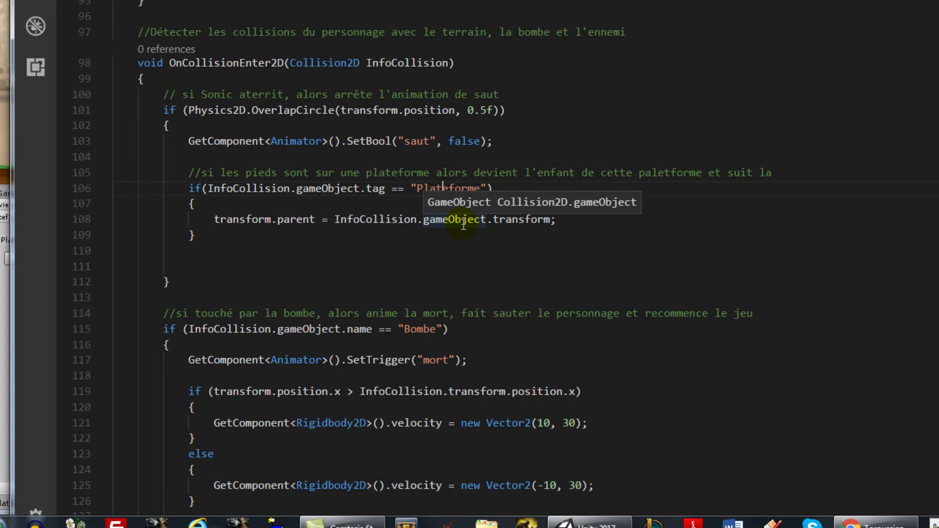
Examine the InfoCollision.gameObject.name comparison with "Ennemi" in the enemy collision condition
scroll(644, 250, "down", 4)
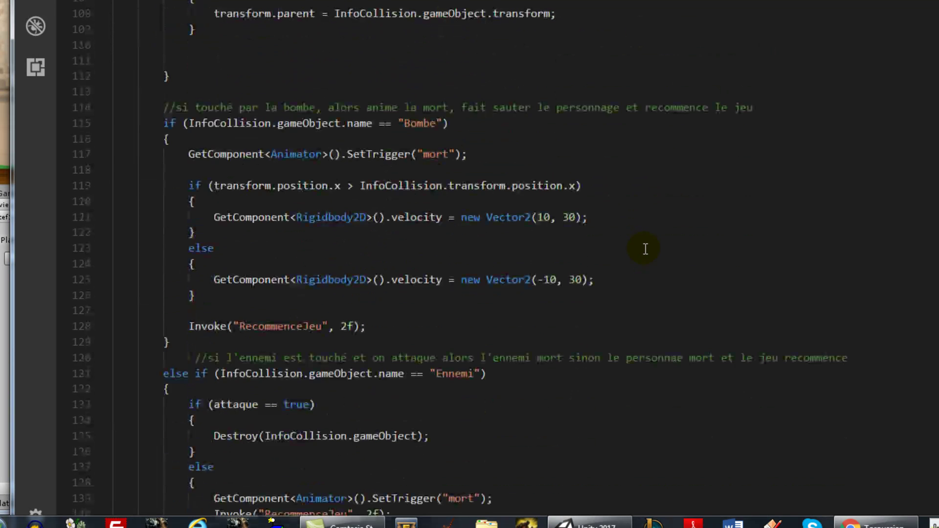
scroll(644, 249, "down", 2)
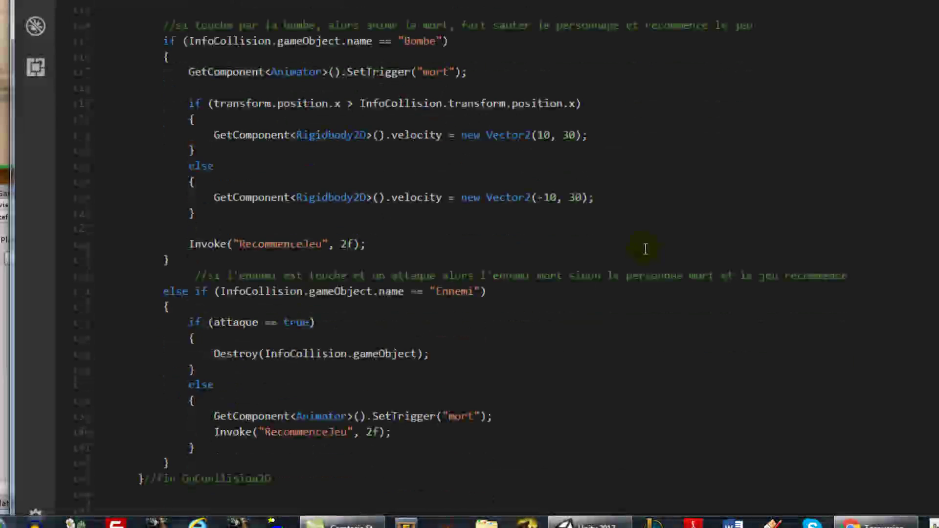
double_click(455, 292)
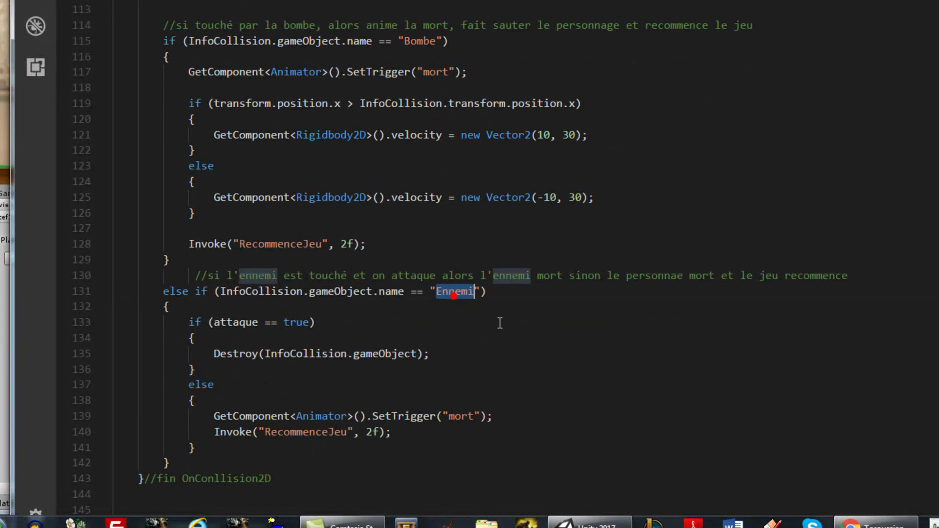
double_click(391, 292)
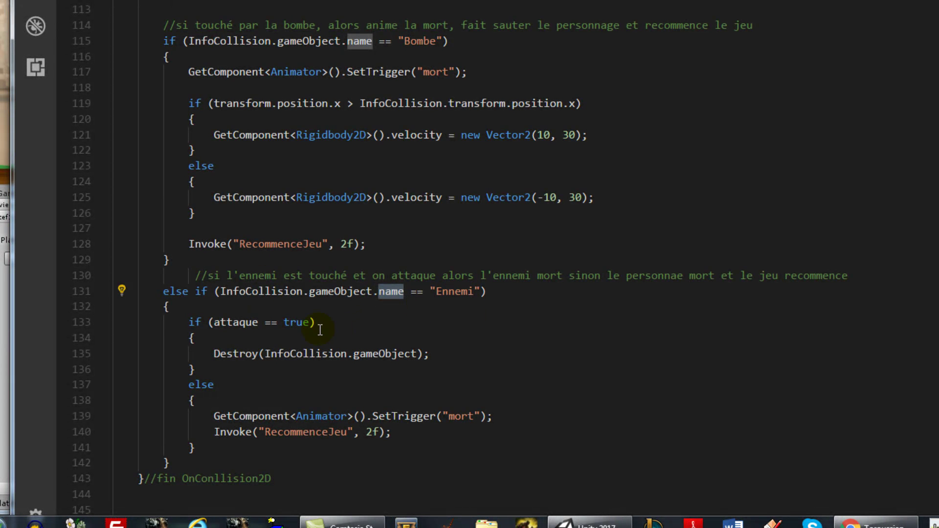
double_click(460, 292)
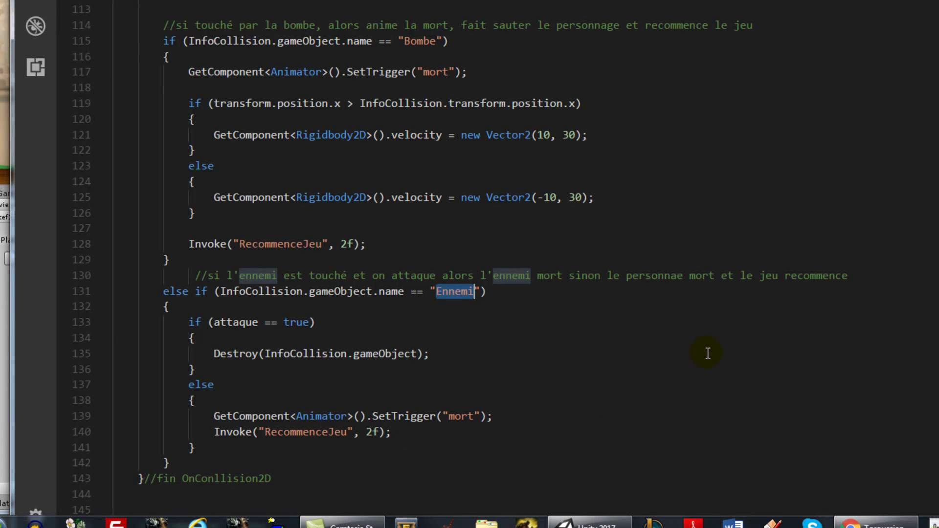
Switch to Unity and add a Hinge Joint 2D component to the PlateformeHinge object
key("alt+Tab")
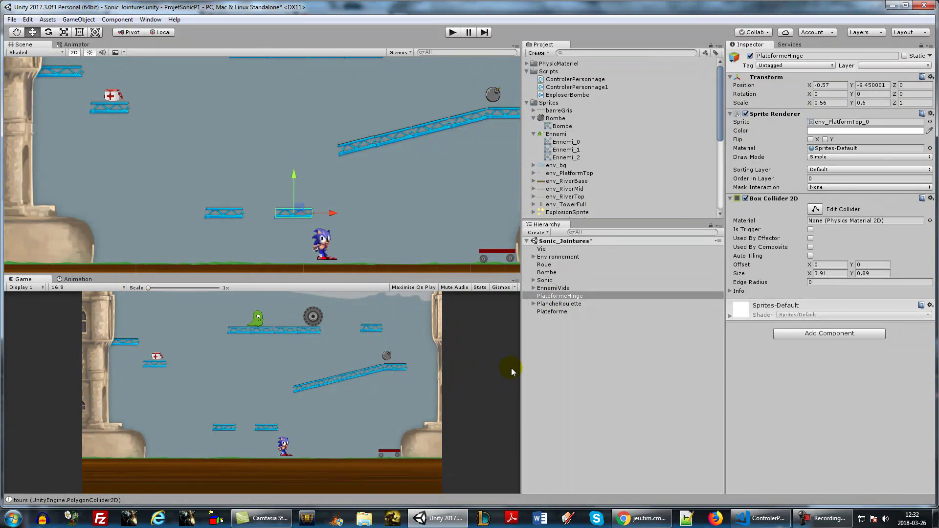
scroll(306, 236, "up", 2)
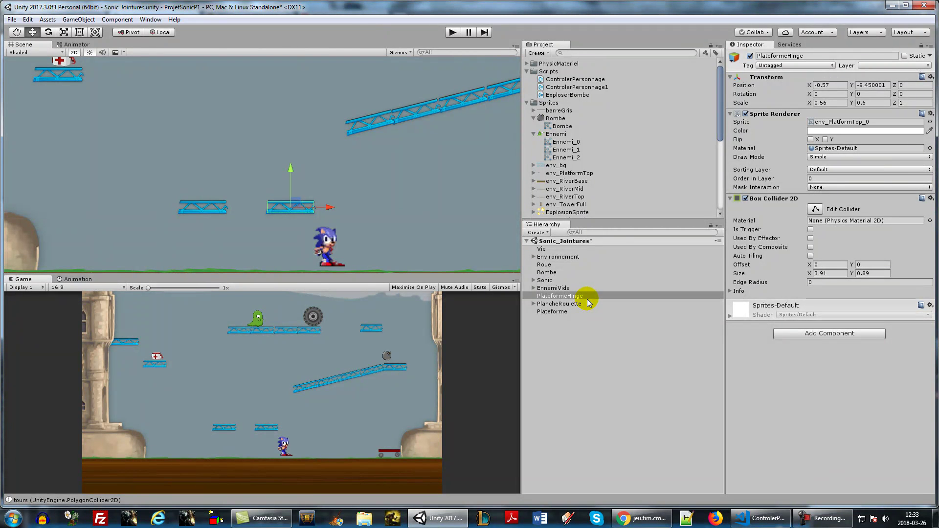
left_click(798, 333)
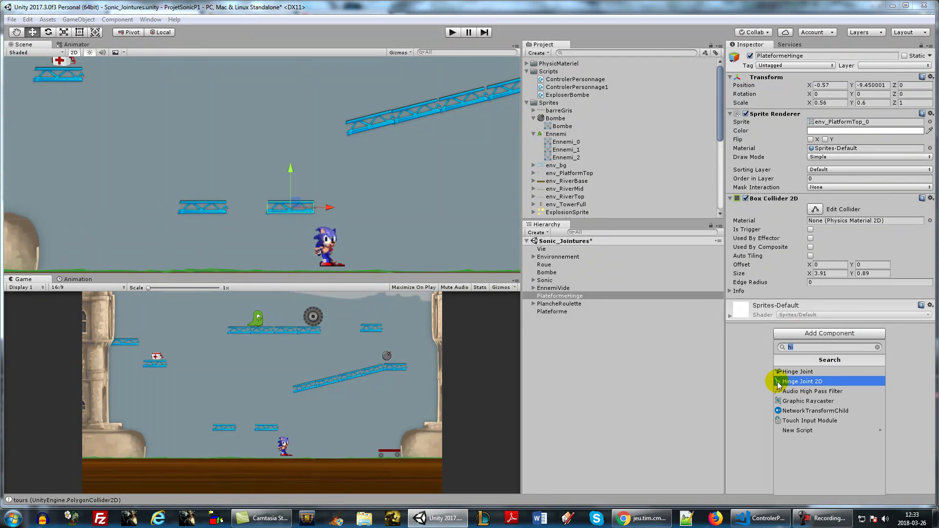
left_click(810, 382)
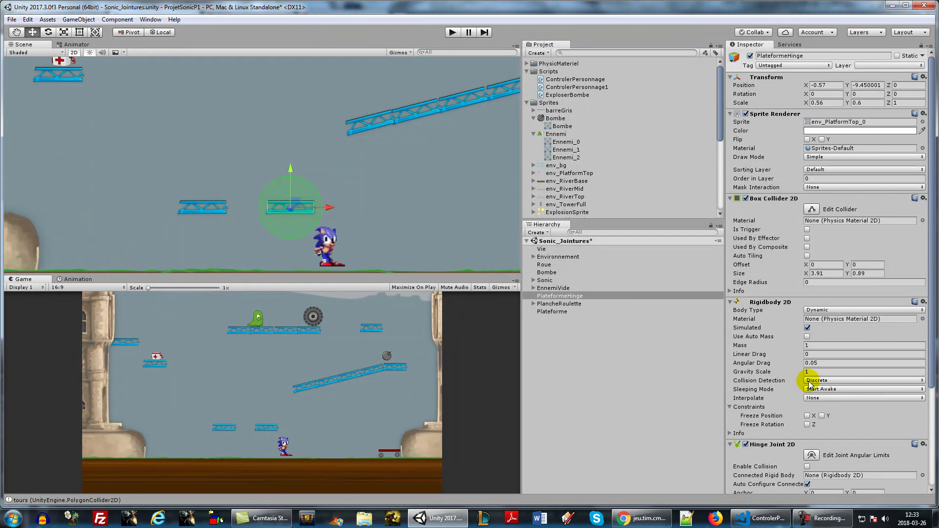
scroll(809, 381, "down", 4)
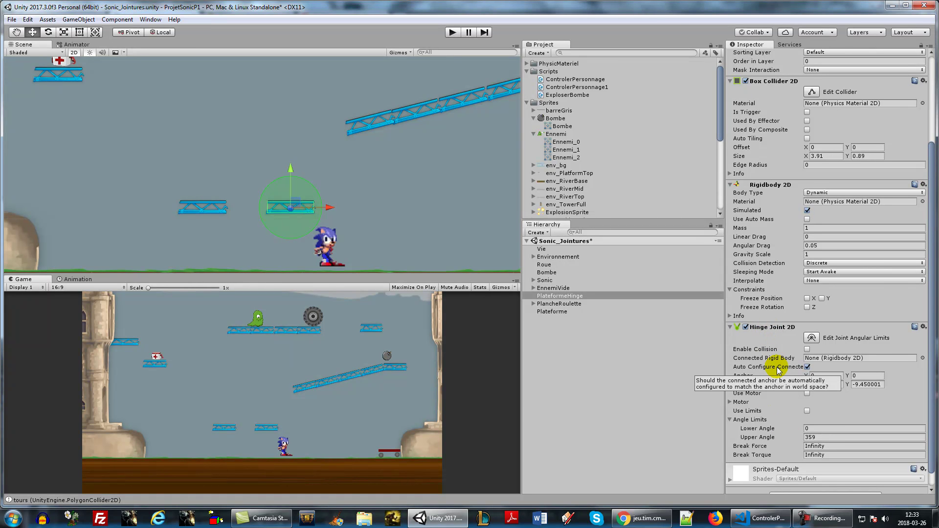
Run the game and make Sonic jump against the PlateformeHinge platform to test how it pivots
left_click(452, 33)
left_click(422, 406)
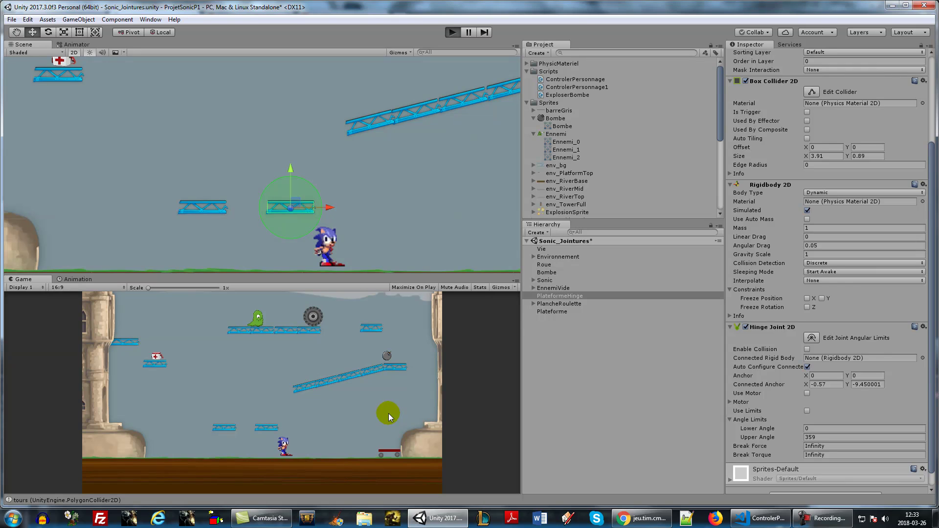
key("d")
key("w")
key("a")
key("d")
key("w")
key("a")
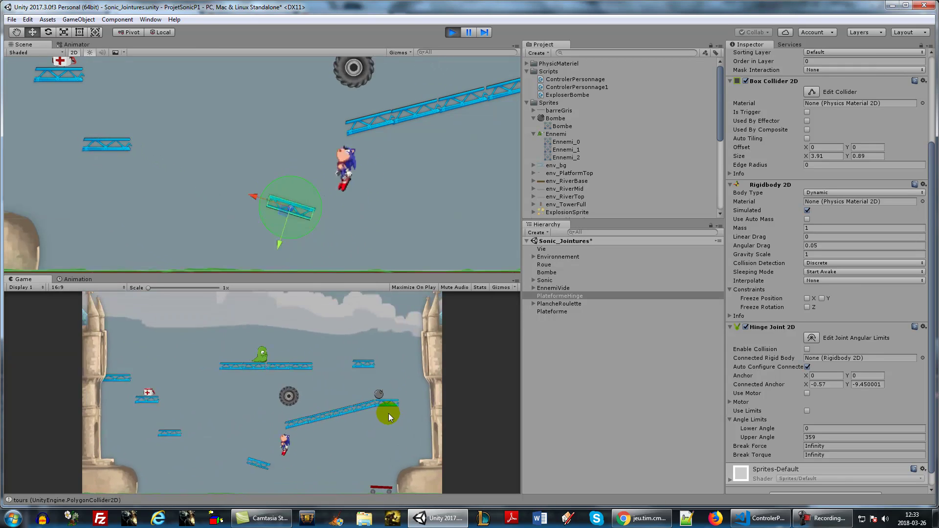
key("d")
key("a")
key("d")
key("a")
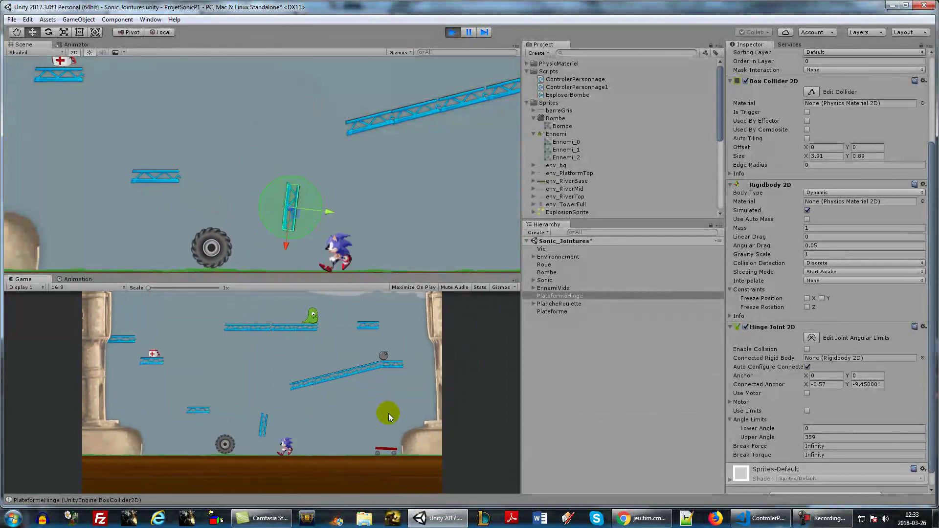
Raise the platform's angular drag to 66.44 during play, test its damped swing by jumping Sonic against it, and stop the game
left_click_drag(761, 246, 831, 245)
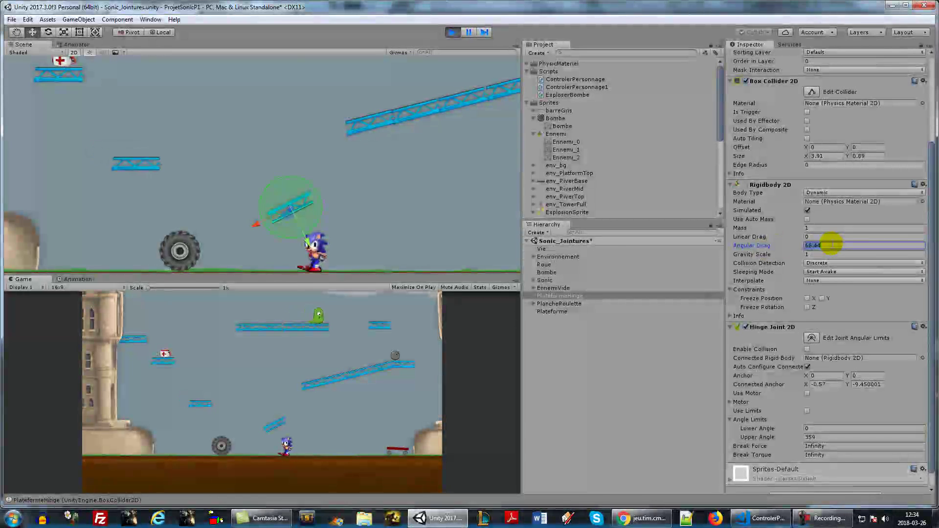
left_click(347, 404)
key("space")
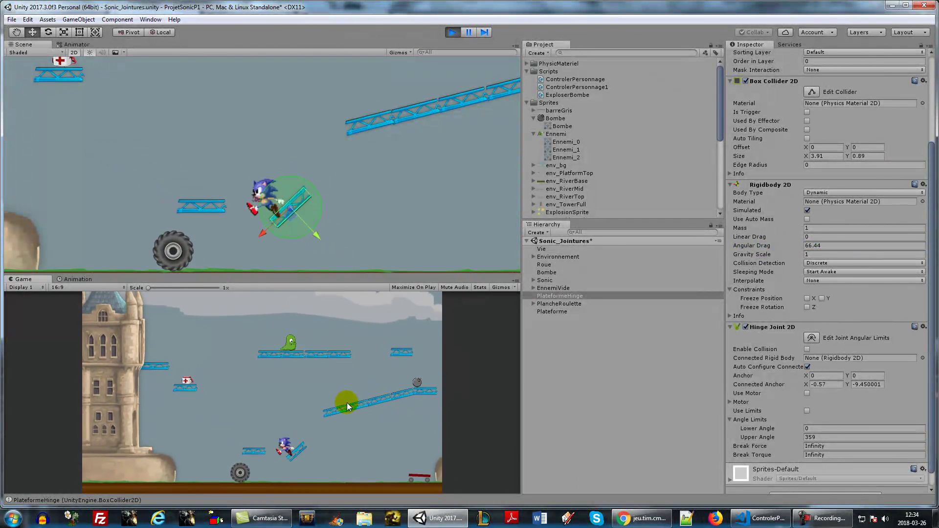
key("d")
key("space")
key("a")
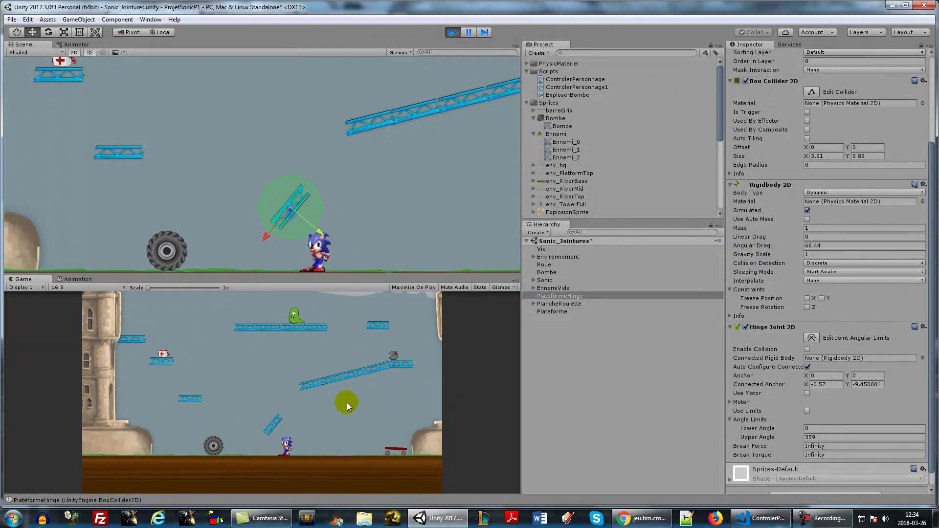
key("space")
key("a")
key("d")
key("a")
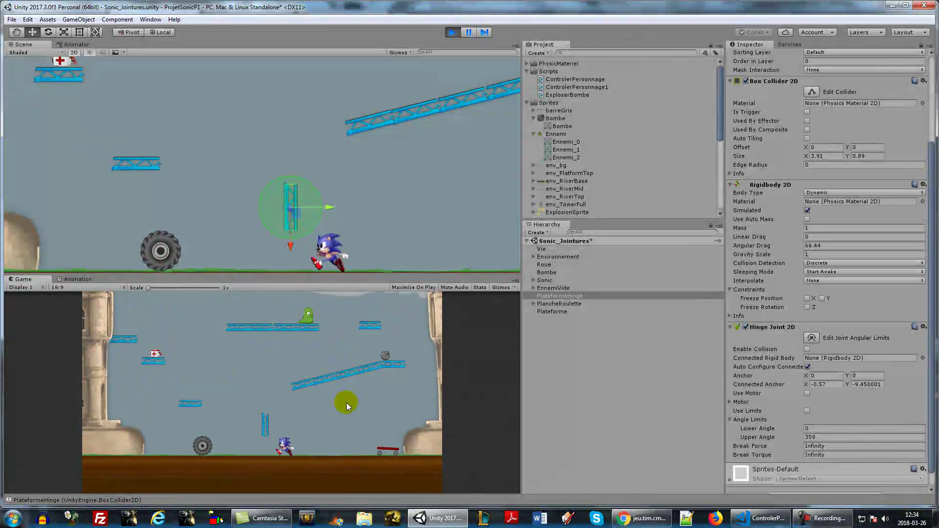
key("space")
key("d")
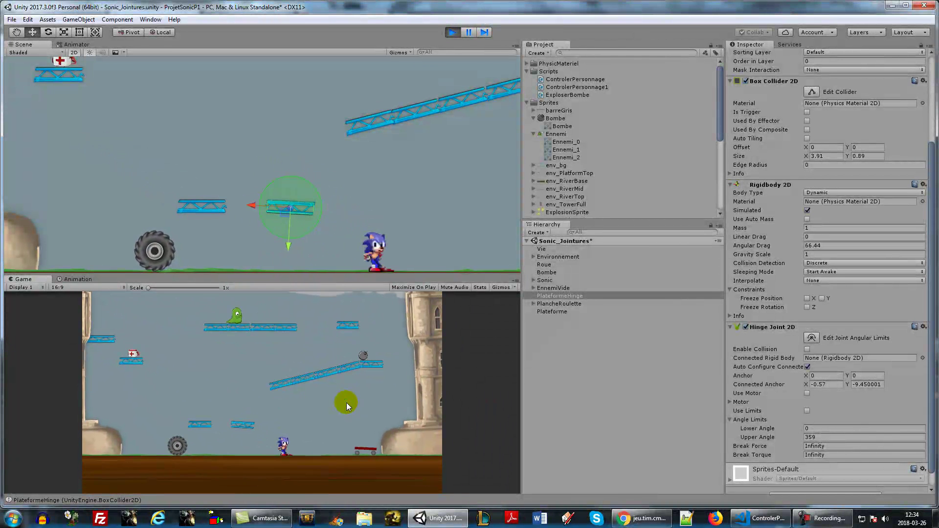
left_click(452, 33)
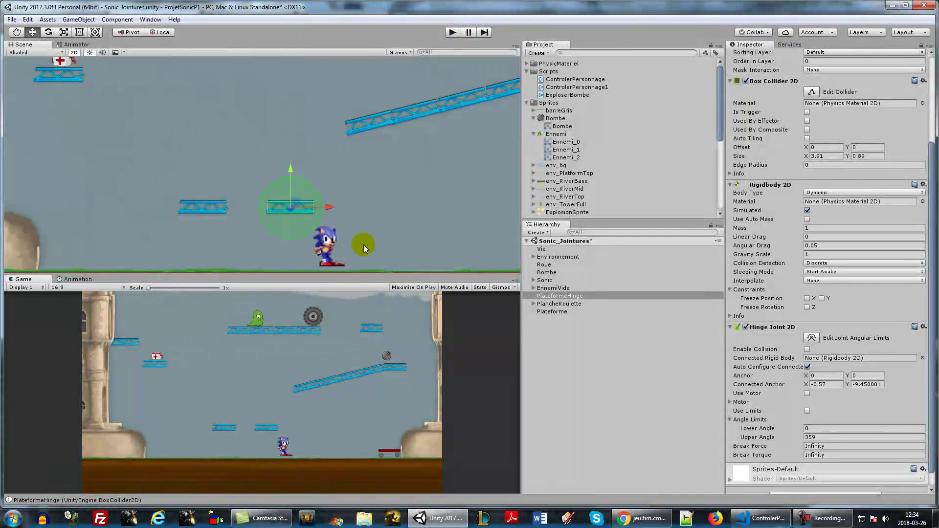
Enable Use Limits on the PlateformeHinge hinge joint and set its lower angle to about 90 degrees graphically in the scene
scroll(748, 307, "down", 2)
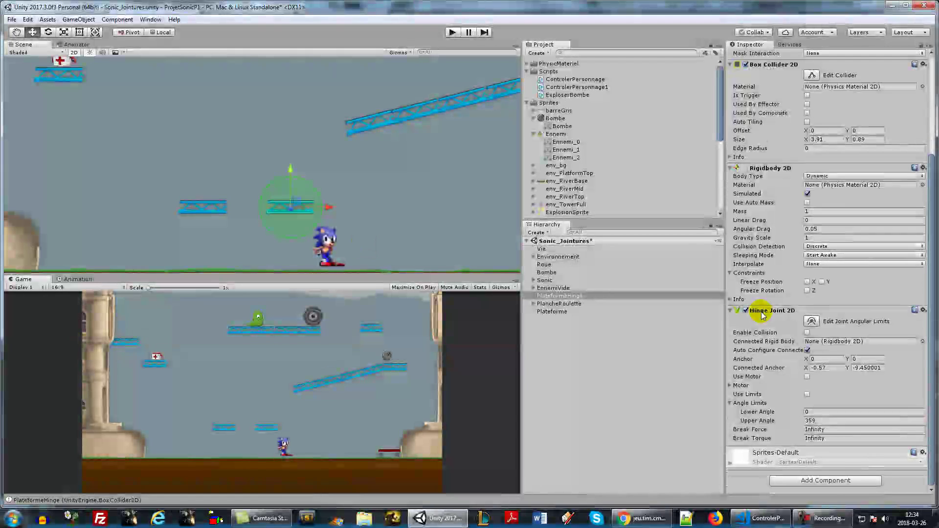
left_click(811, 323)
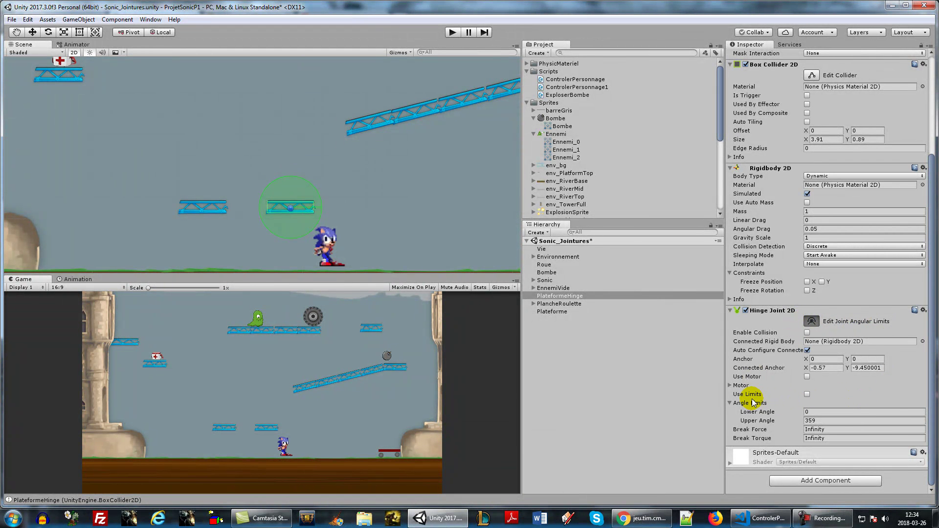
left_click(807, 394)
scroll(344, 213, "up", 10)
middle_click_drag(292, 204, 391, 204)
left_click_drag(387, 206, 356, 237)
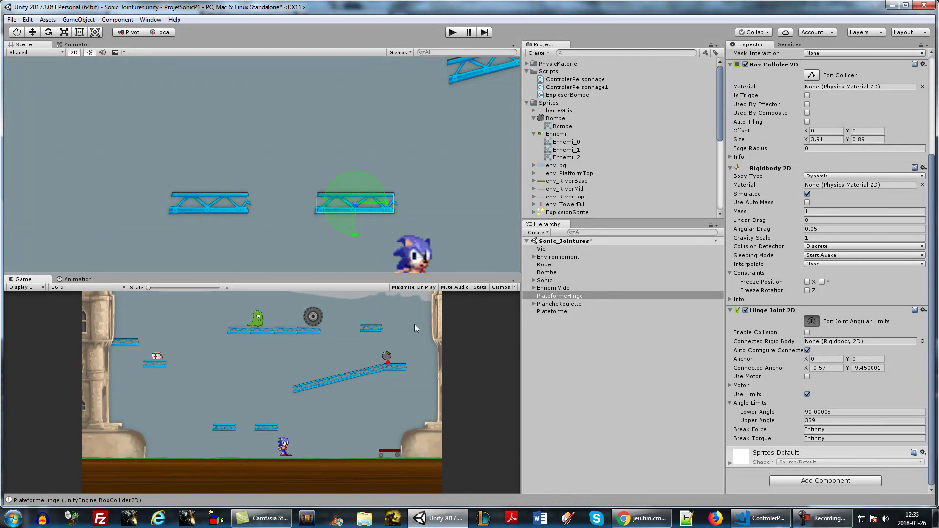
Start a brief test run of the angle-limited platform and stop it
left_click(453, 32)
left_click(375, 413)
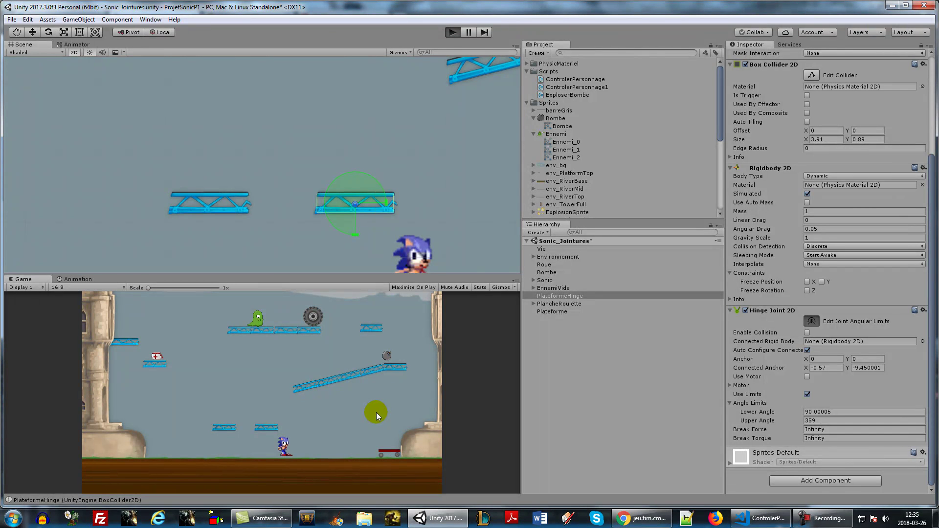
key("ctrl+p")
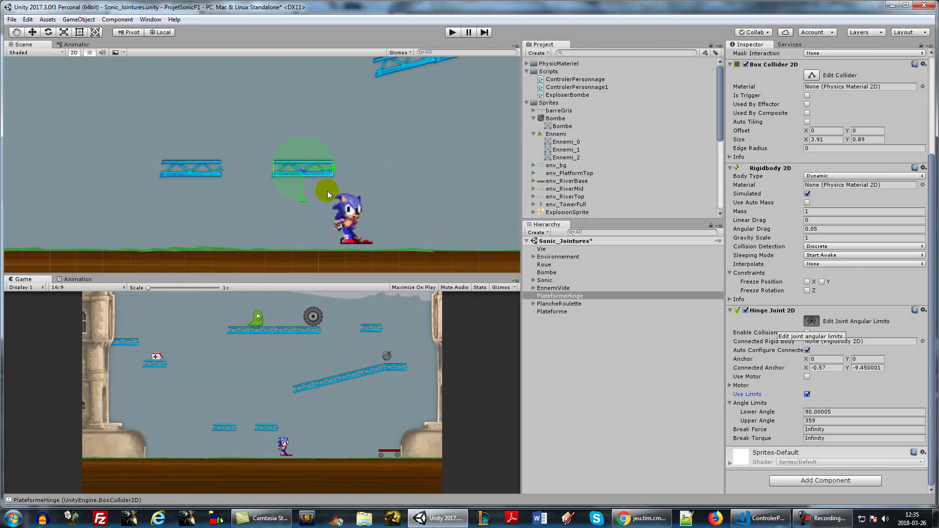
Move the PlateformeHinge platform down in the scene to X -0.64, Y -10
left_click(318, 172)
left_click(322, 175)
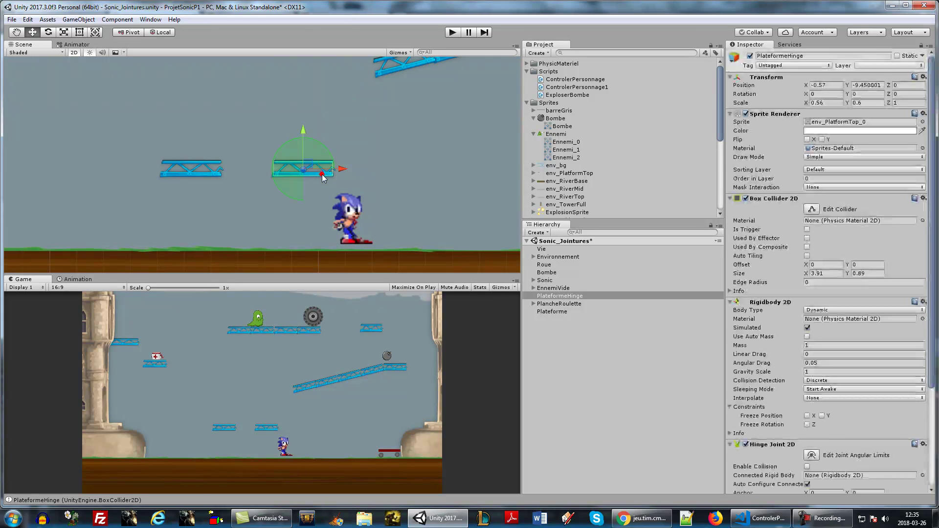
mouse_move(306, 172)
left_mouse_down()
mouse_move(307, 156)
mouse_move(309, 178)
left_mouse_up()
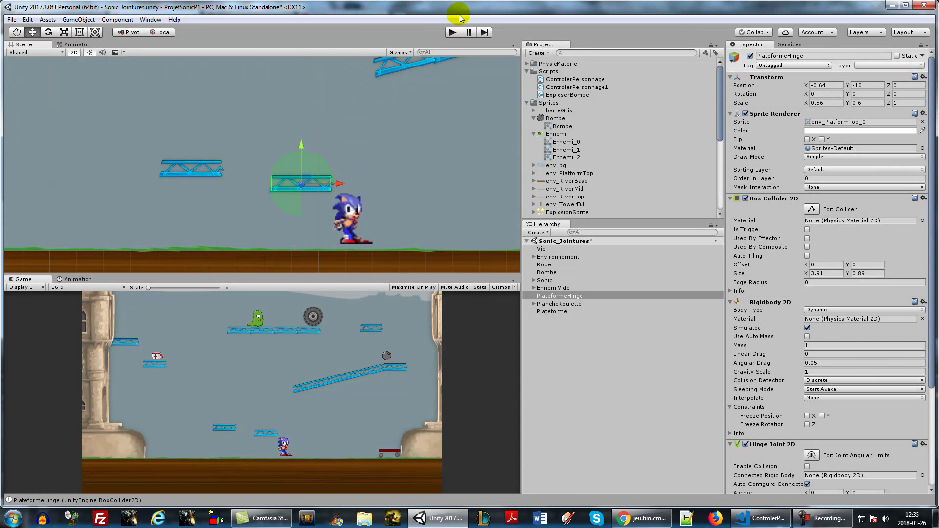
Run the game, make Sonic hit the angle-limited platform from both sides to test its rotation range, and stop
left_click(452, 32)
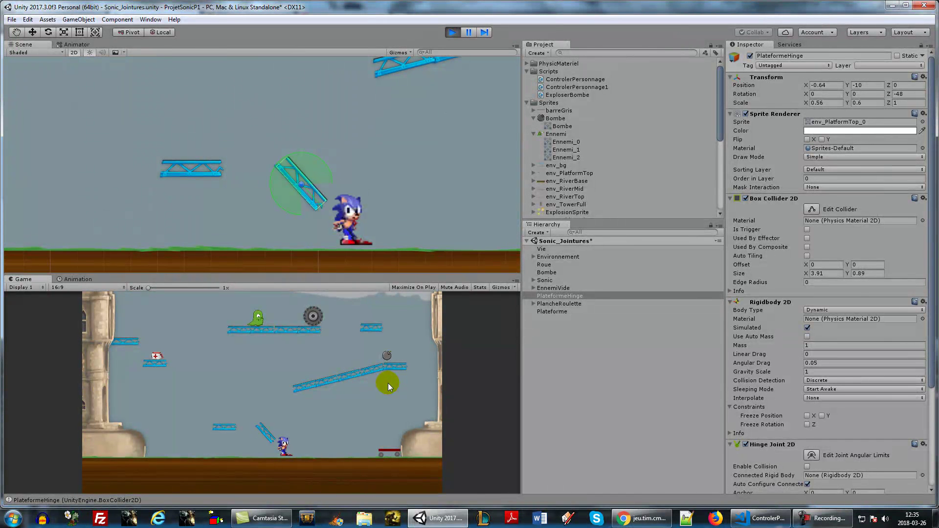
key("d")
key("a")
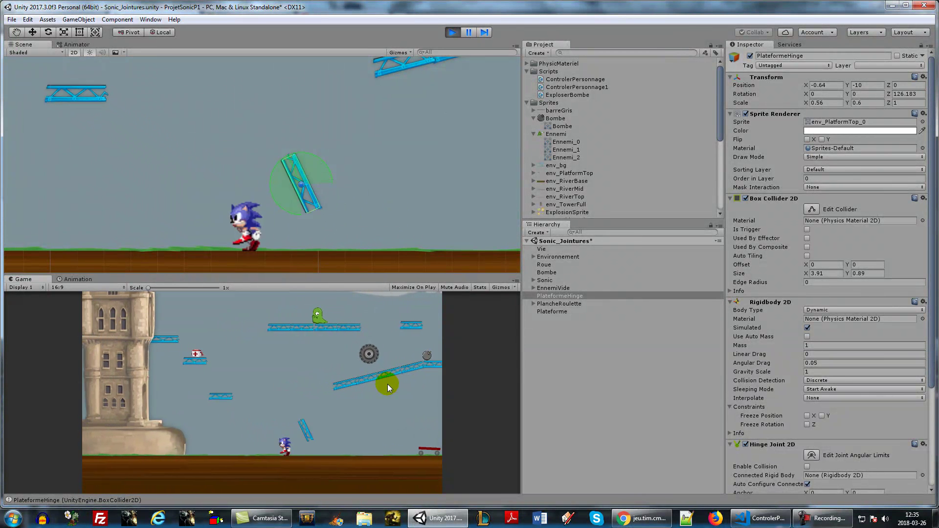
key("d")
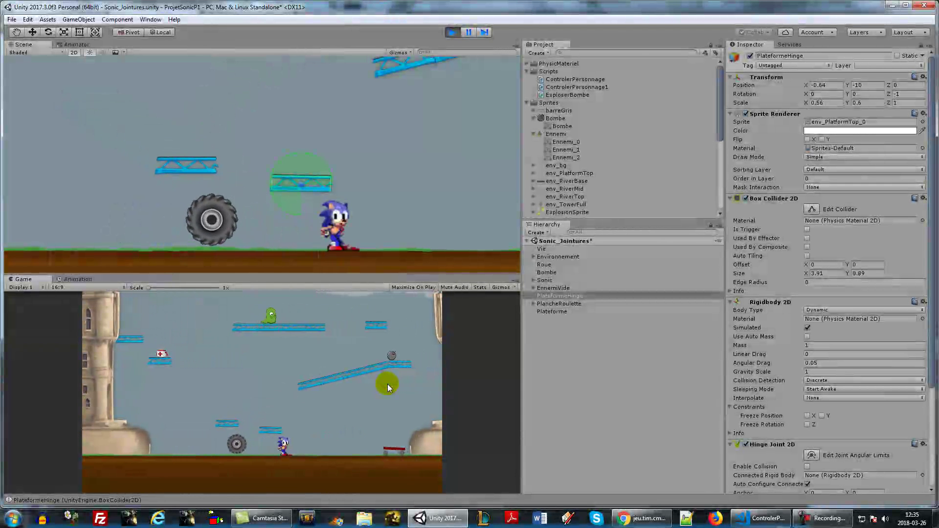
key("space")
key("a")
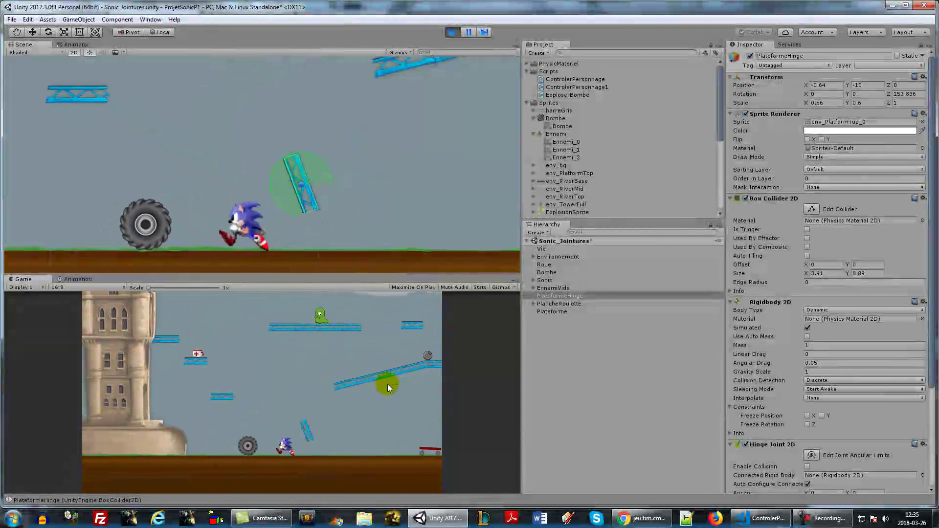
key("d")
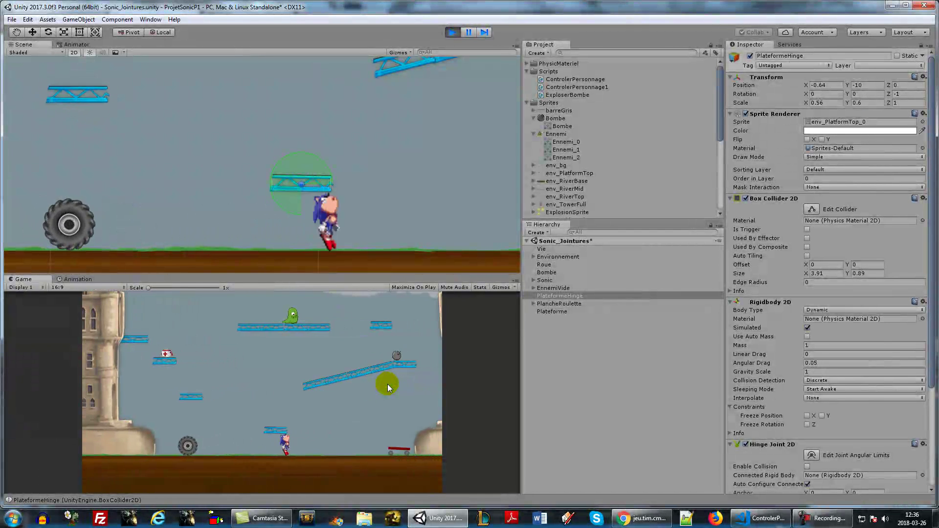
key("space")
key("a")
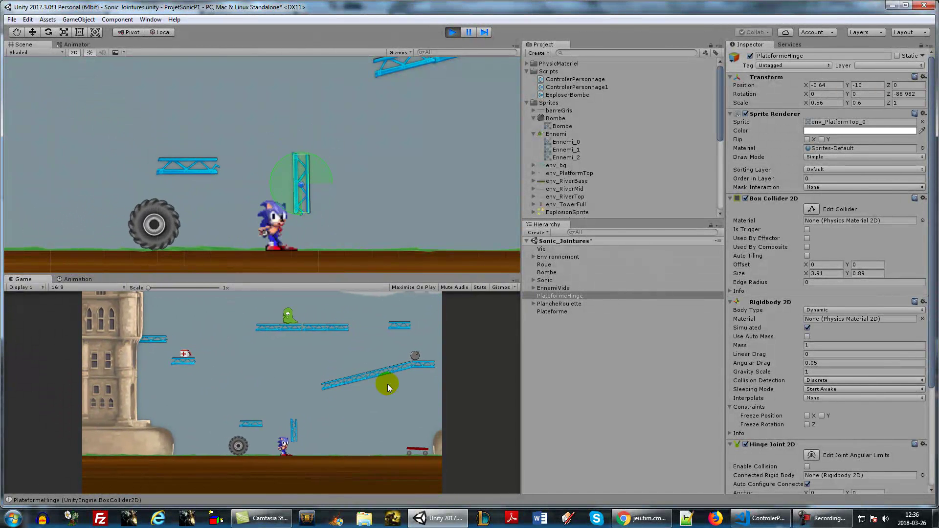
key("d")
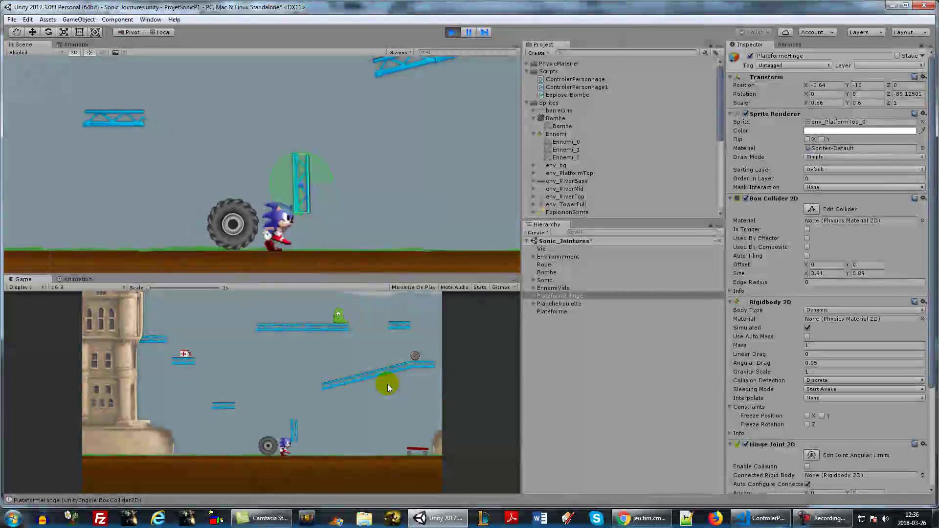
key("space")
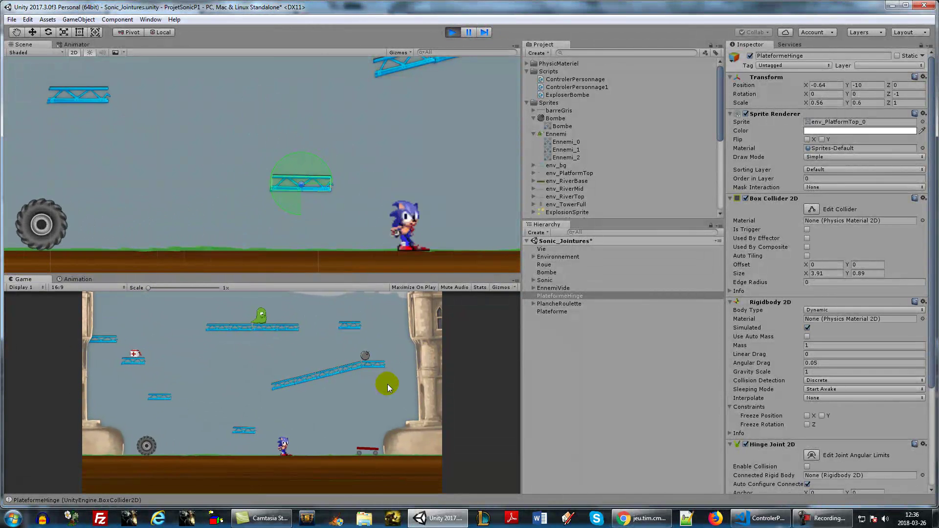
left_click(454, 33)
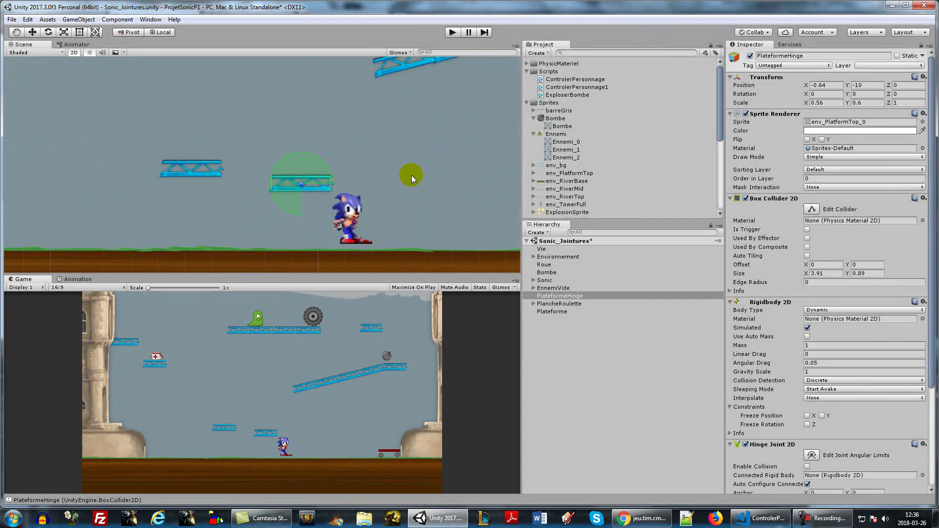
Set the hinge joint's anchor X to -1.95 at the platform's left end and raise the platform to about Y -9.34
scroll(365, 201, "up", 3)
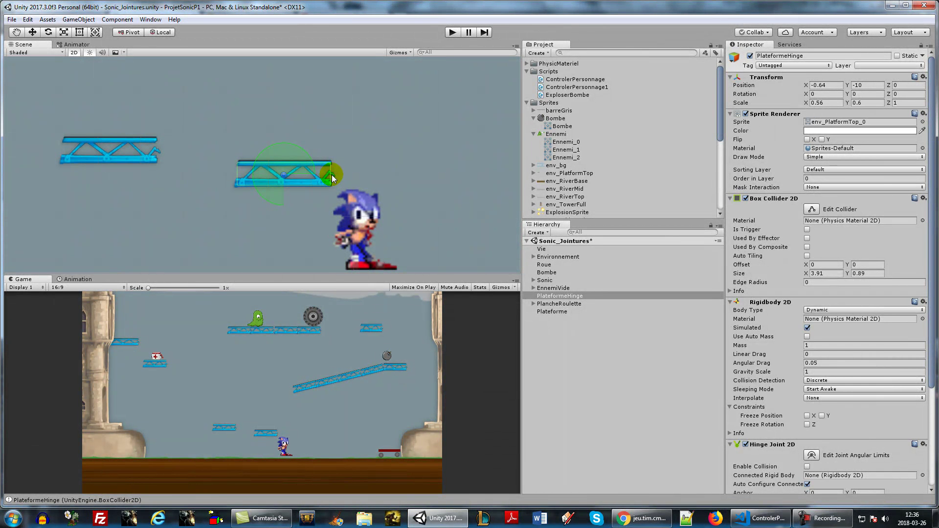
left_click_drag(283, 175, 283, 176)
scroll(729, 306, "down", 5)
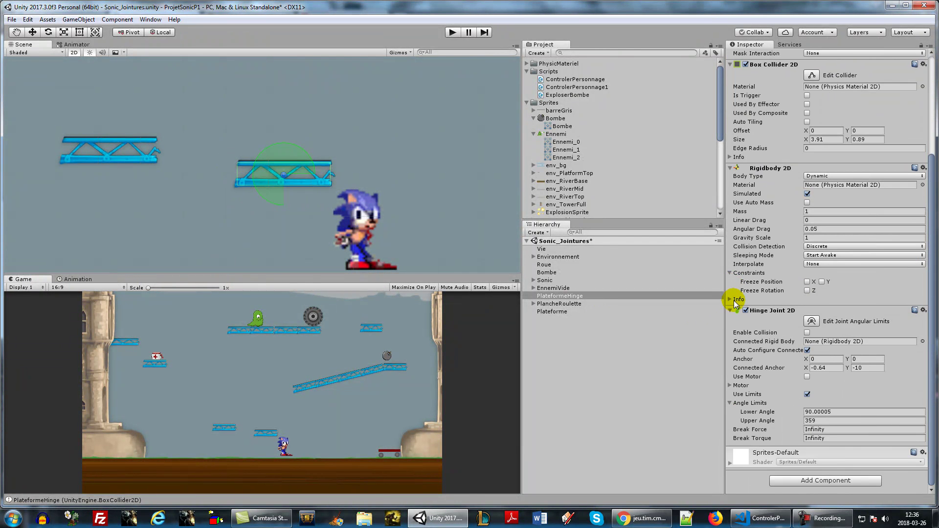
left_click(807, 351)
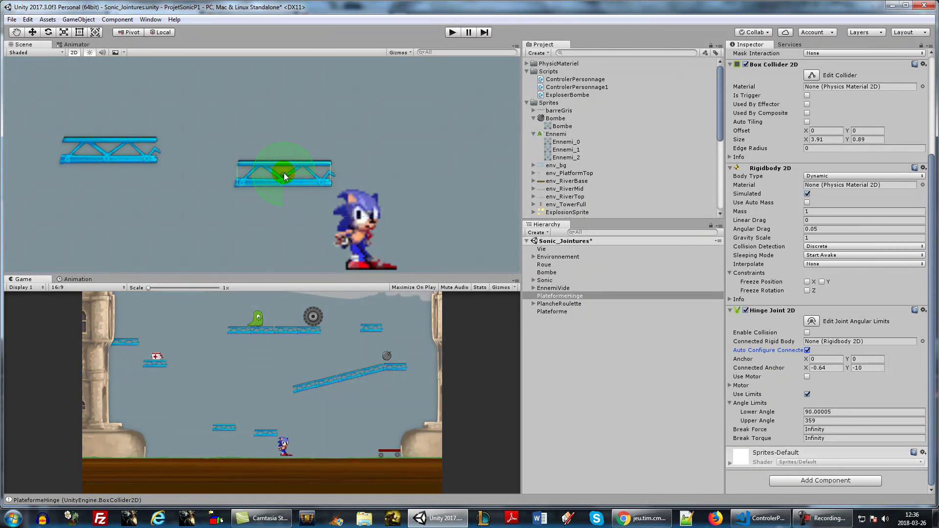
left_click(806, 359)
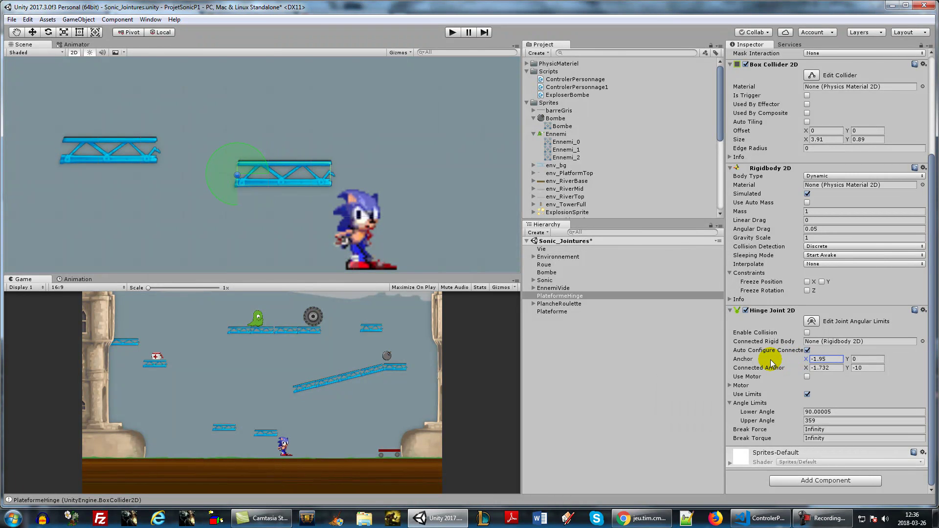
left_click_drag(770, 359, 770, 359)
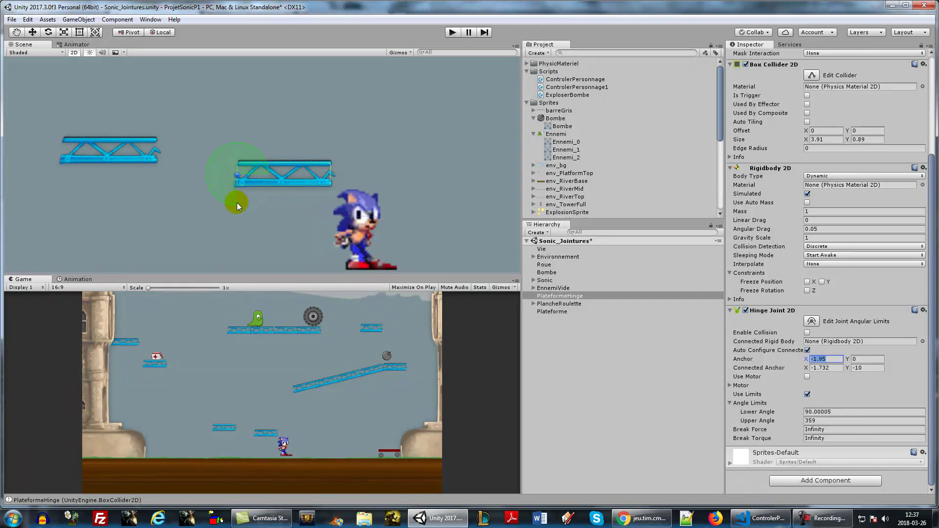
scroll(237, 203, "down", 5)
key("w")
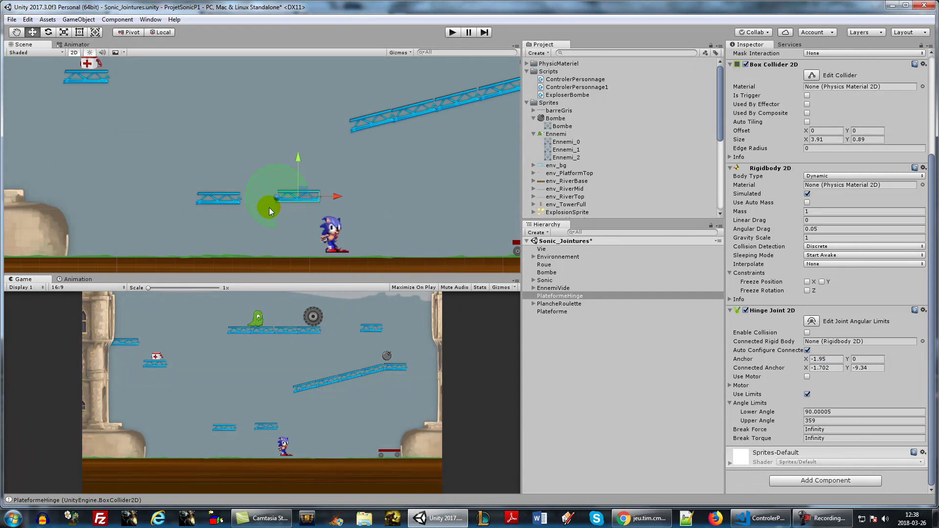
Run the game and move Sonic against and over the end-anchored hinge platform from both sides to test its swing
left_click(451, 33)
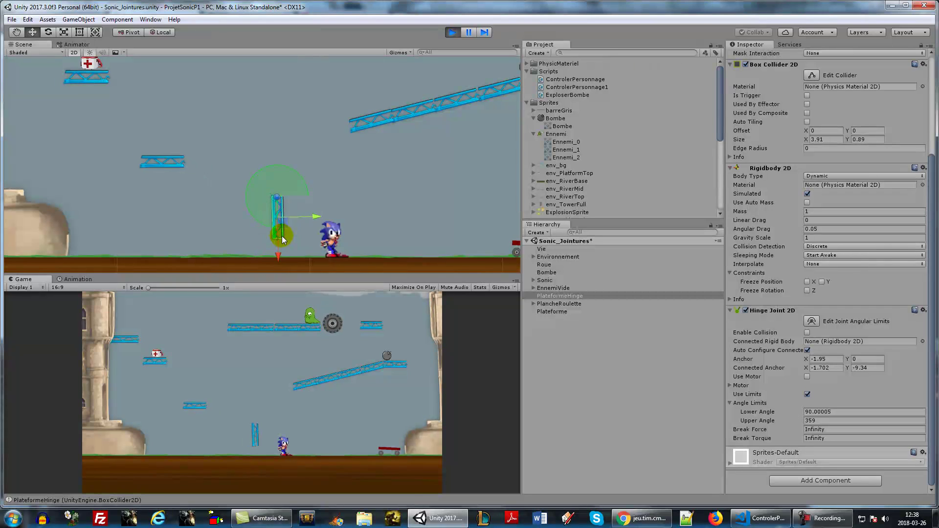
key("Left")
key("Right")
key("Left")
key("Right")
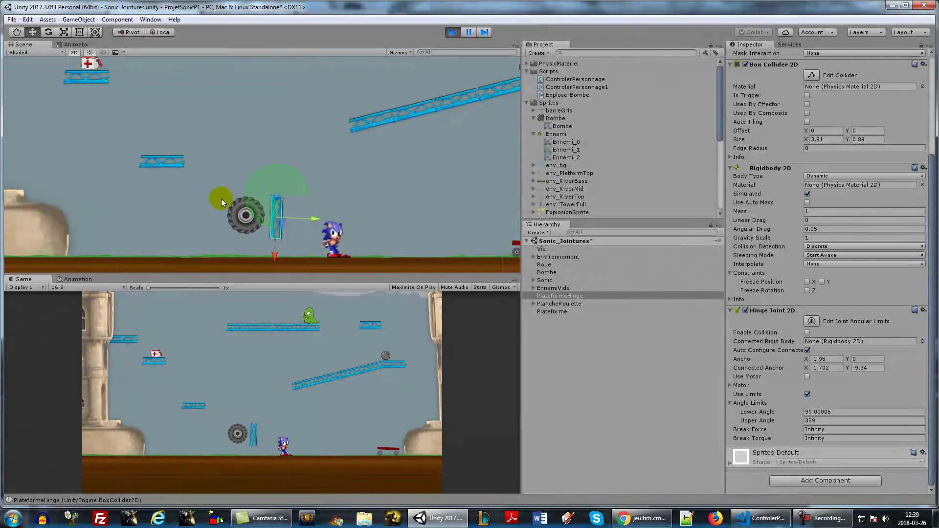
key("Up")
key("Left")
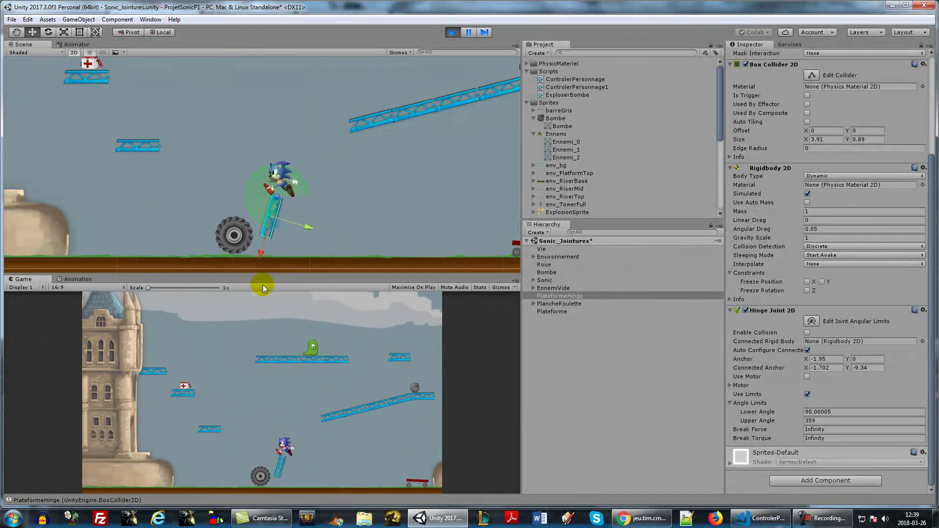
key("Right")
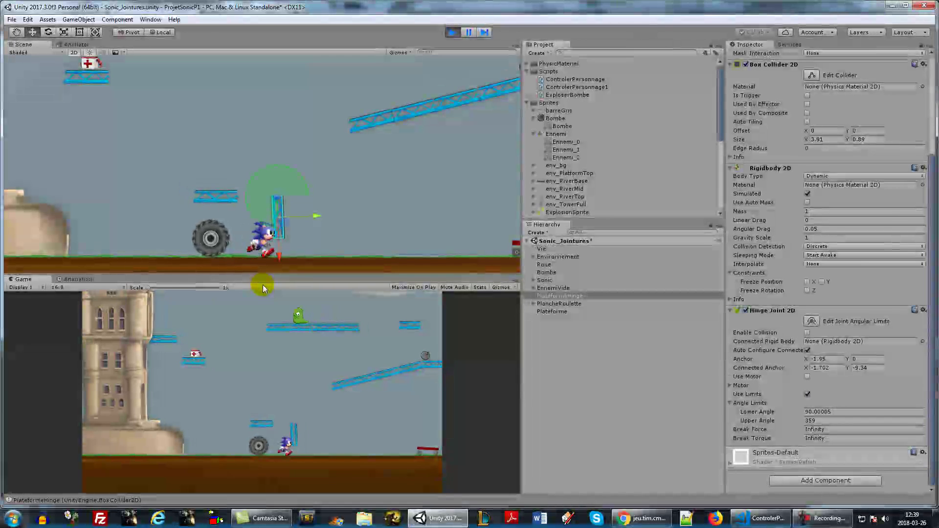
key("Up")
key("Left")
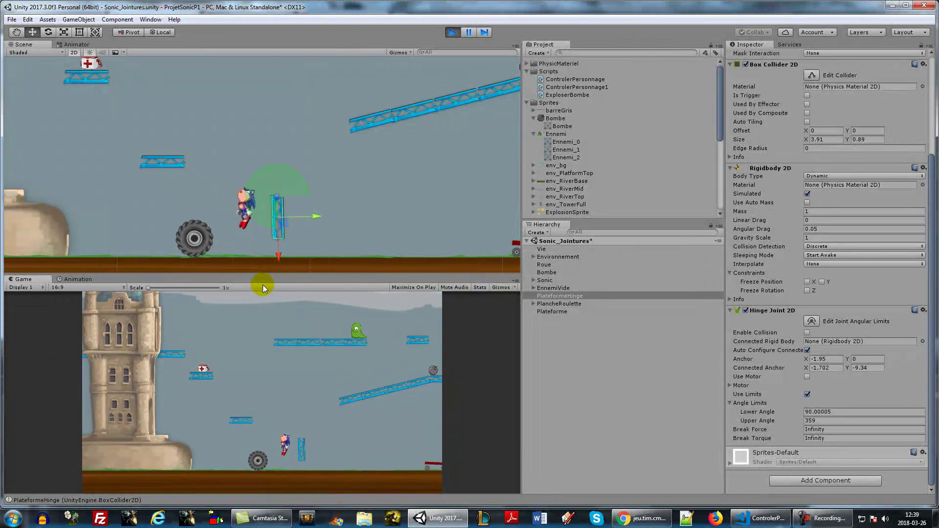
key("Right")
key("Left")
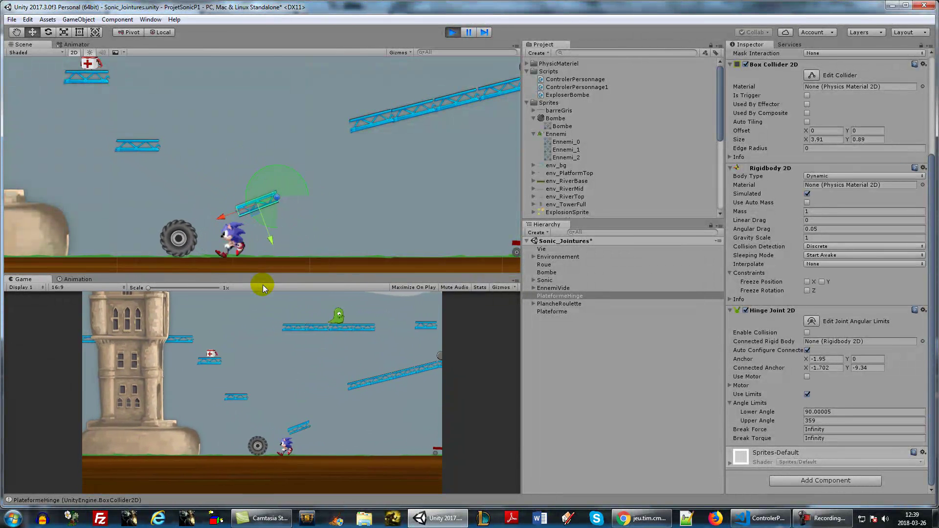
key("Right")
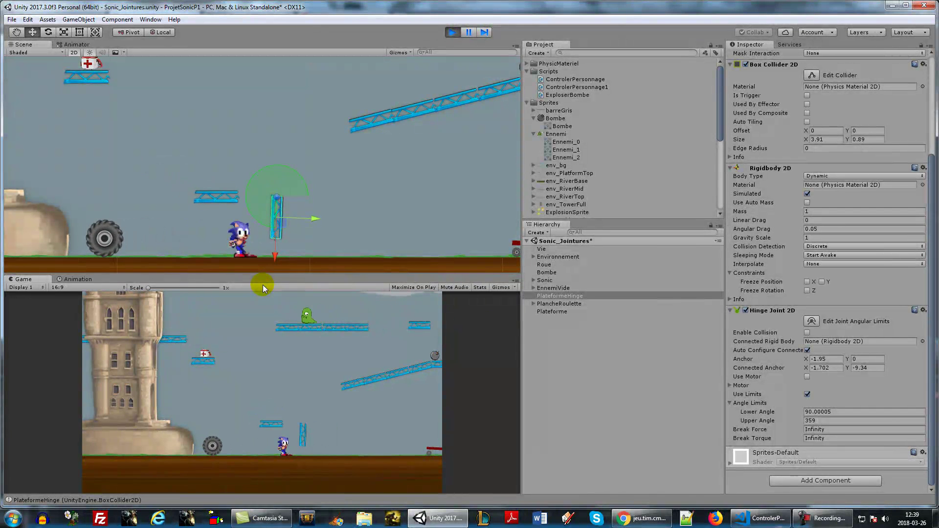
Make Sonic jump onto the hanging platform's hinge end and push the platform around its rotation range from either side
key("Right")
key("Up")
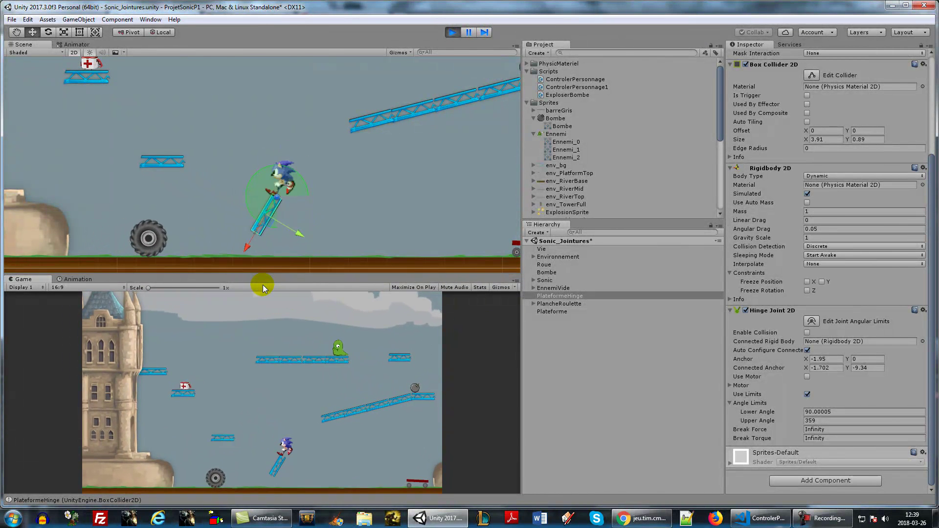
key("Up")
key("Right")
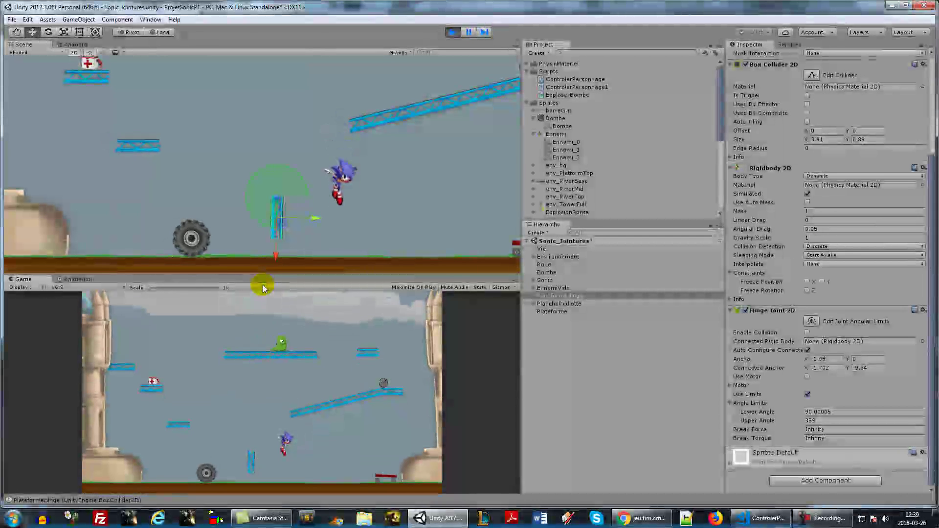
key("Up")
key("Left")
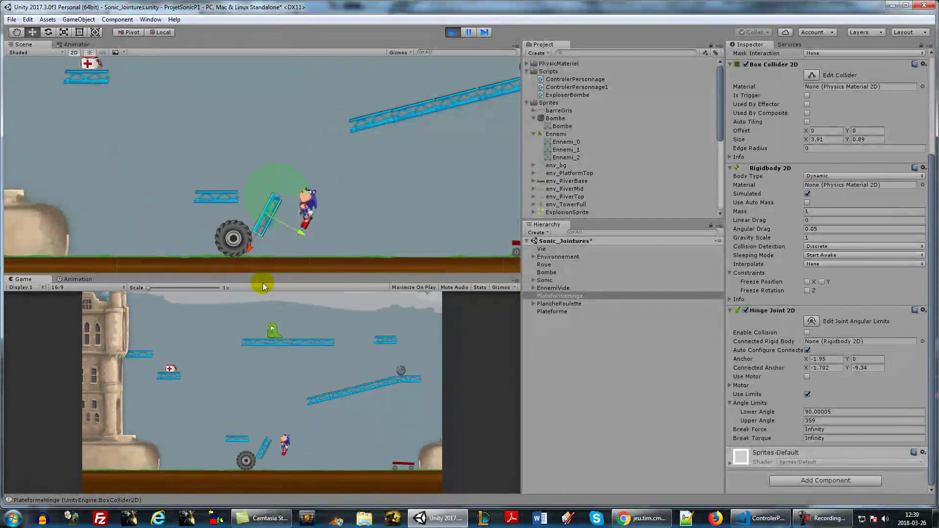
key("Left")
key("Up")
key("Right")
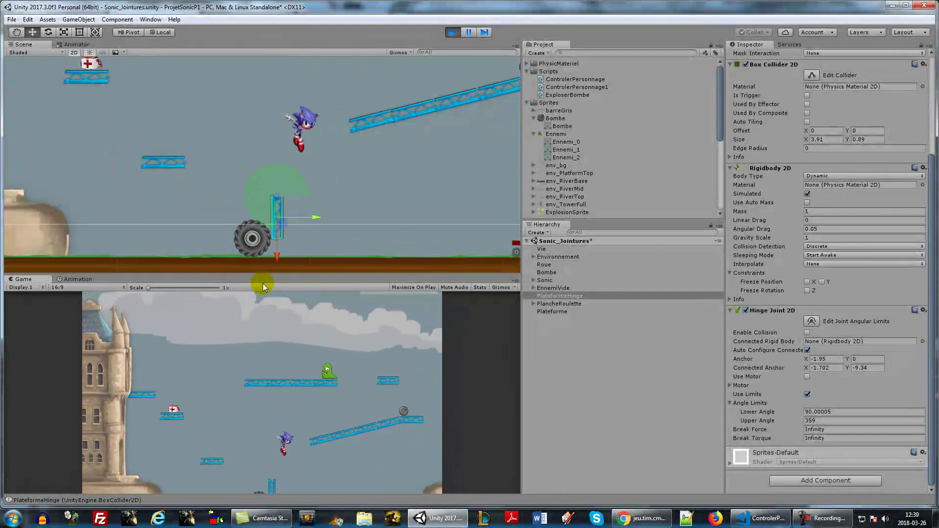
key("Left")
key("Right")
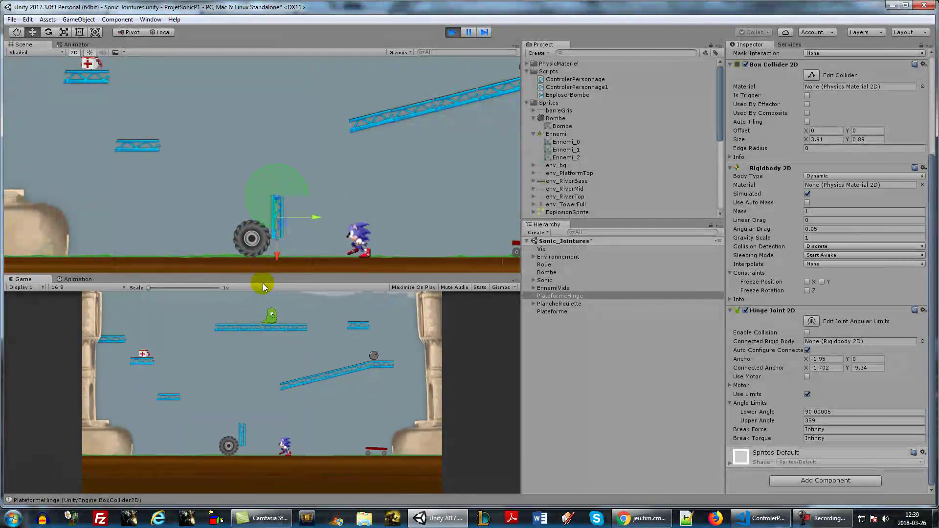
key("Left")
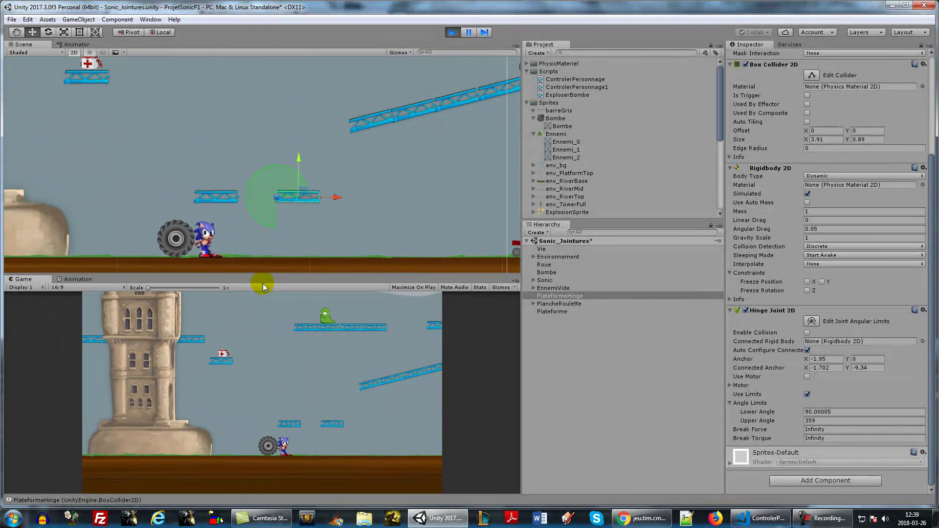
Make Sonic jump onto the horizontal hinge platform, over to the sloped ramp and back, and stop the game
key("Right")
key("Up")
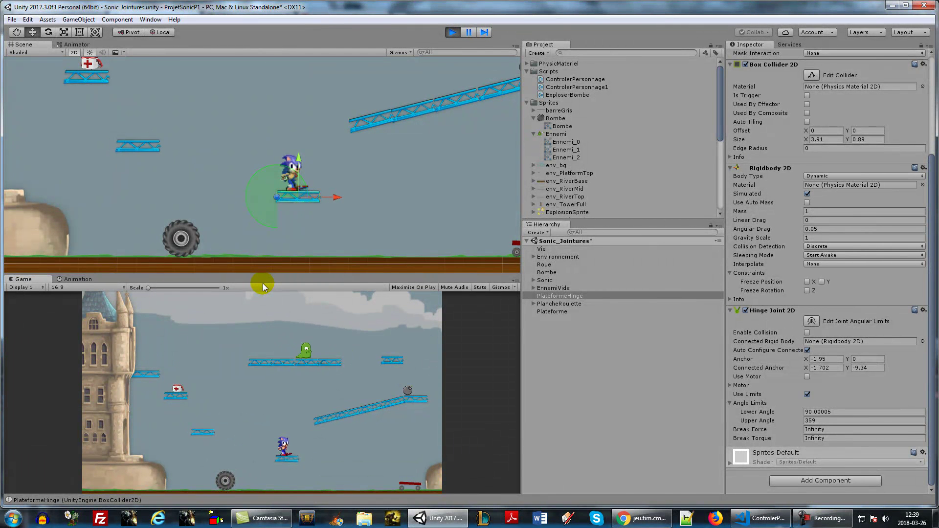
key("Right")
key("Up")
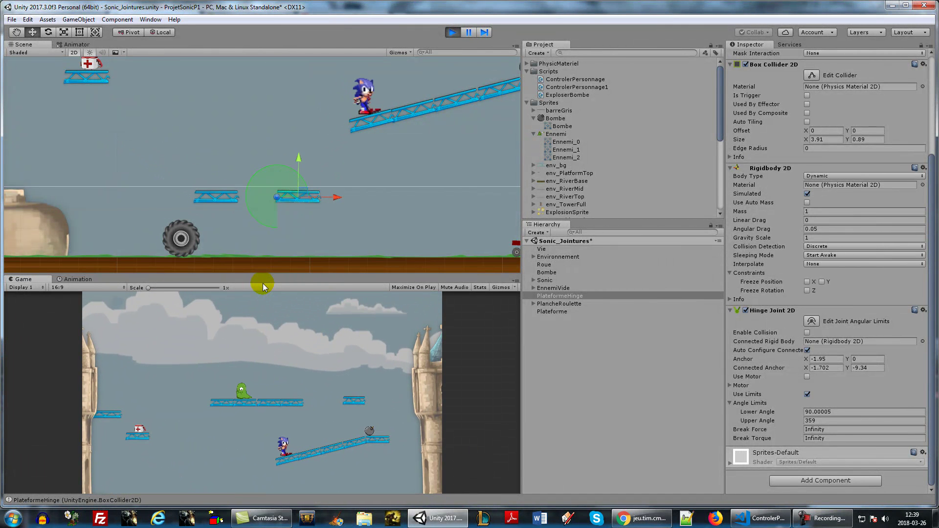
key("Left")
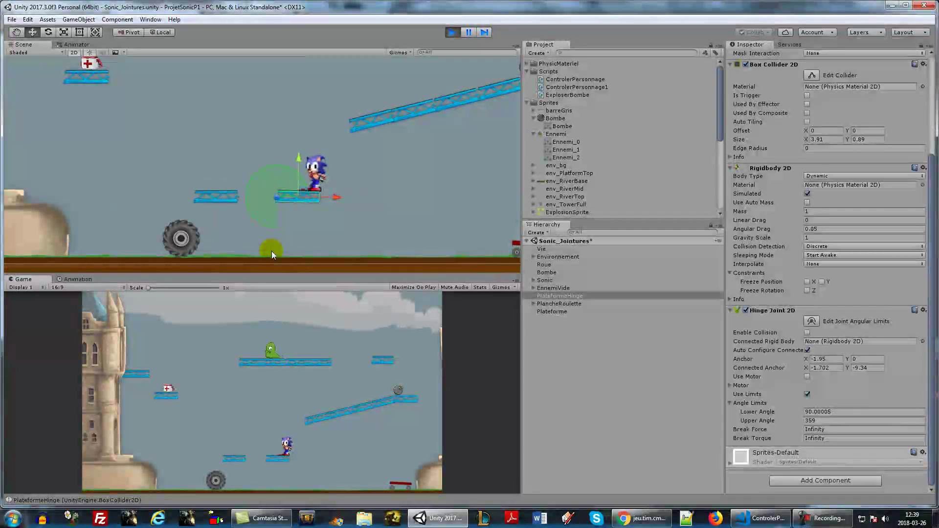
left_click(451, 32)
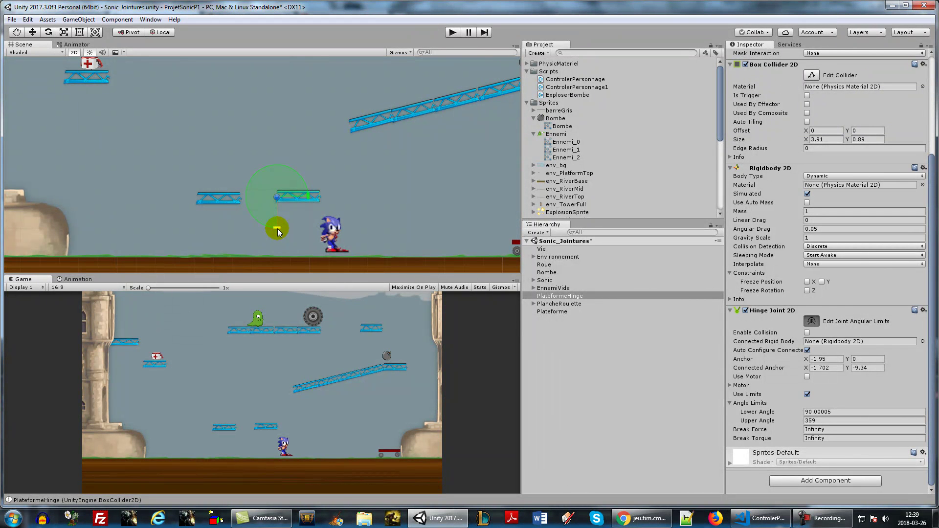
Adjust PlateformeHinge's angular limits in the scene to a lower angle of about 359.24 and an upper angle of about 450.62
left_click_drag(263, 223, 280, 150)
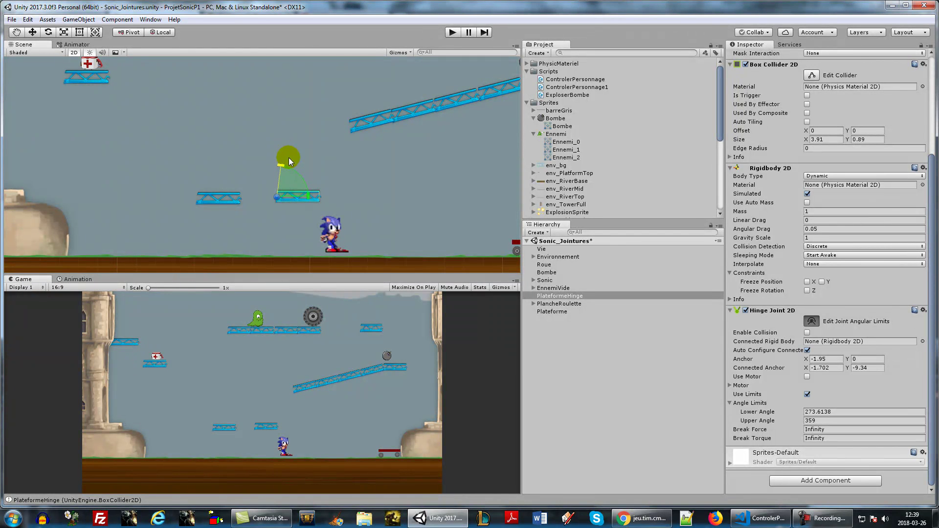
left_click_drag(307, 182, 307, 201)
left_click(306, 182)
left_click(304, 197)
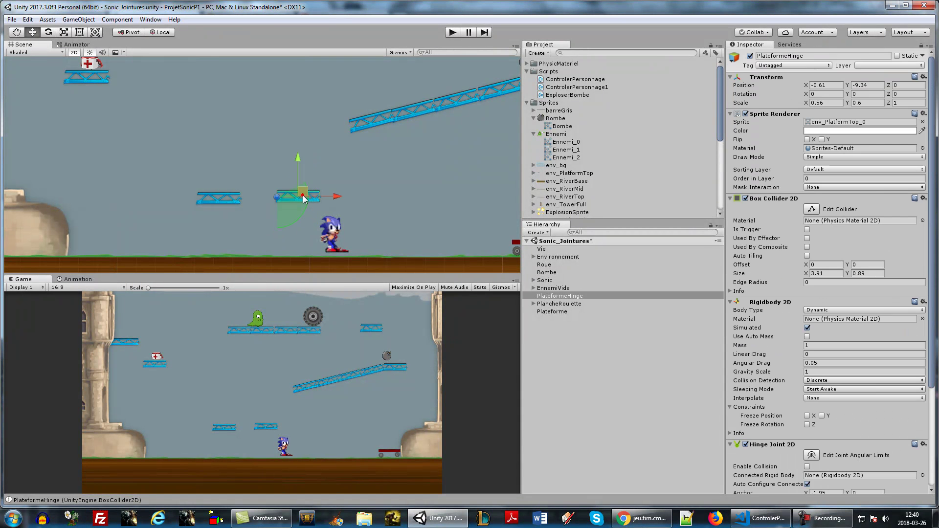
scroll(813, 321, "down", 5)
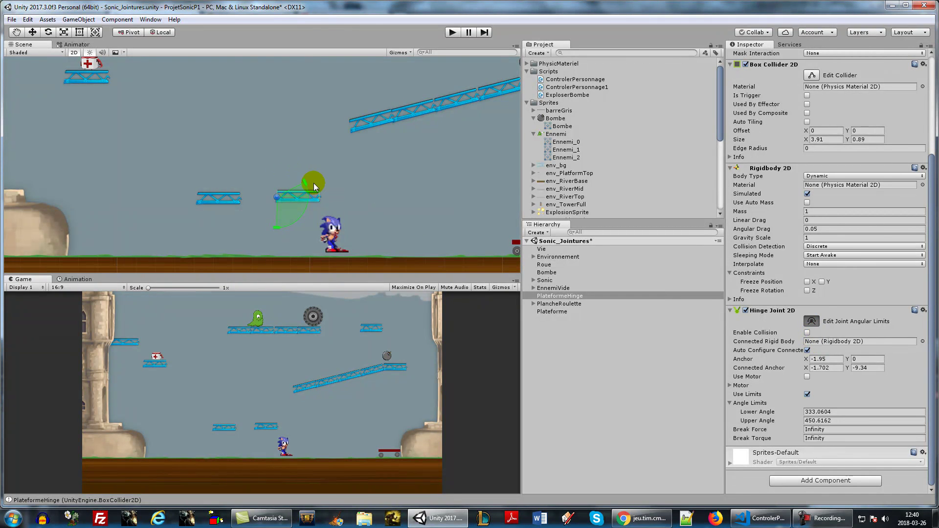
left_click(412, 331)
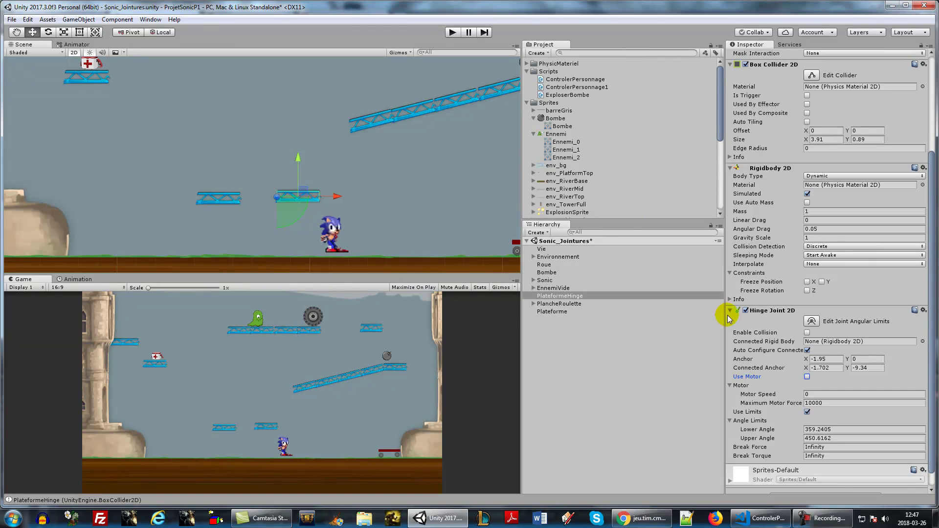
Enable the hinge joint's motor at speed -100 and run the game with Sonic jumping onto the motorised platform
left_click(817, 394)
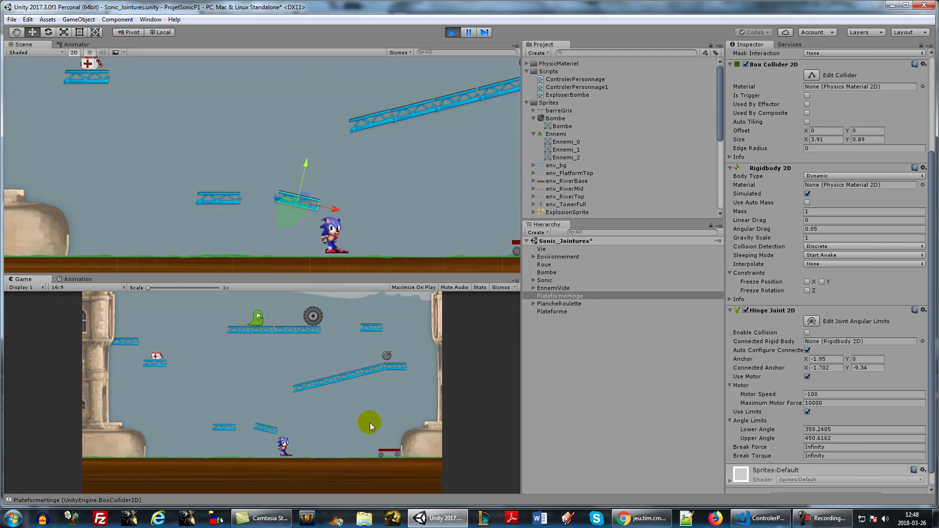
key("w")
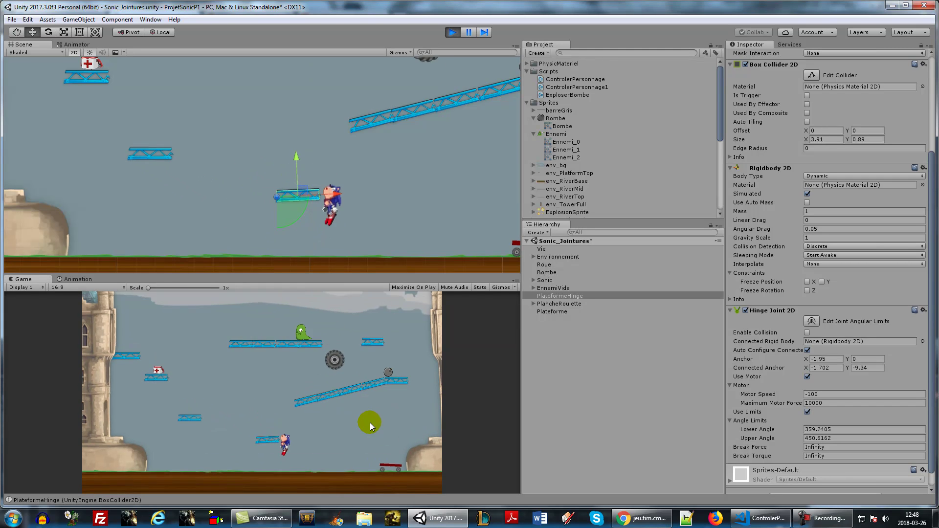
key("w")
key("a")
key("w")
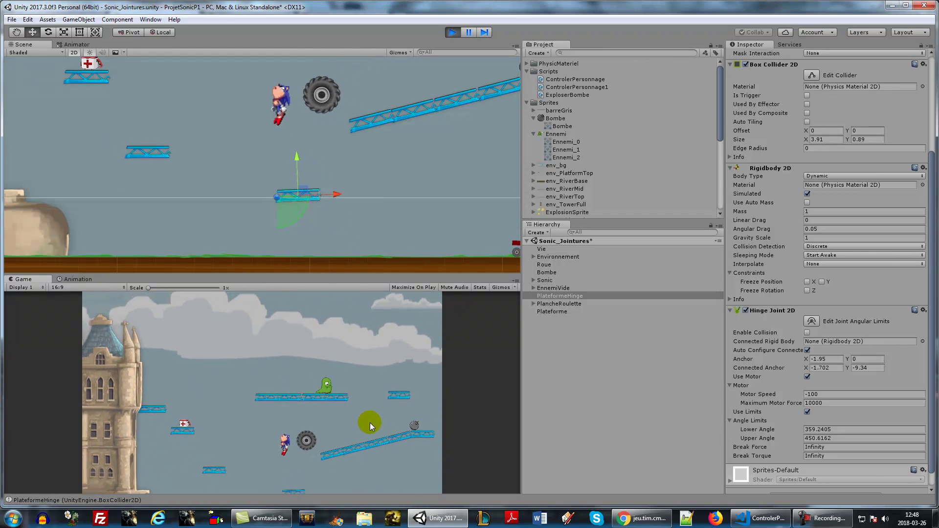
key("w")
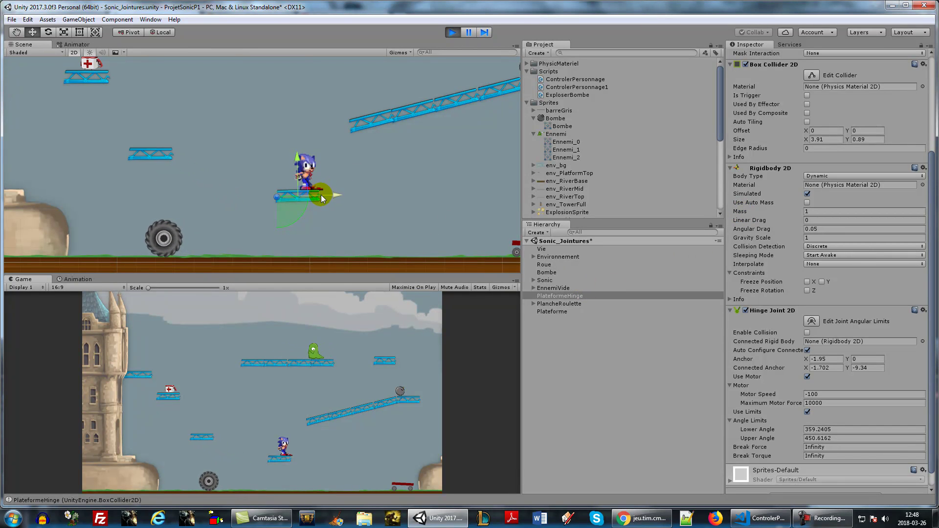
Set the hinge platform's Rigidbody 2D mass to 0.001 while the game is running
left_click(818, 210)
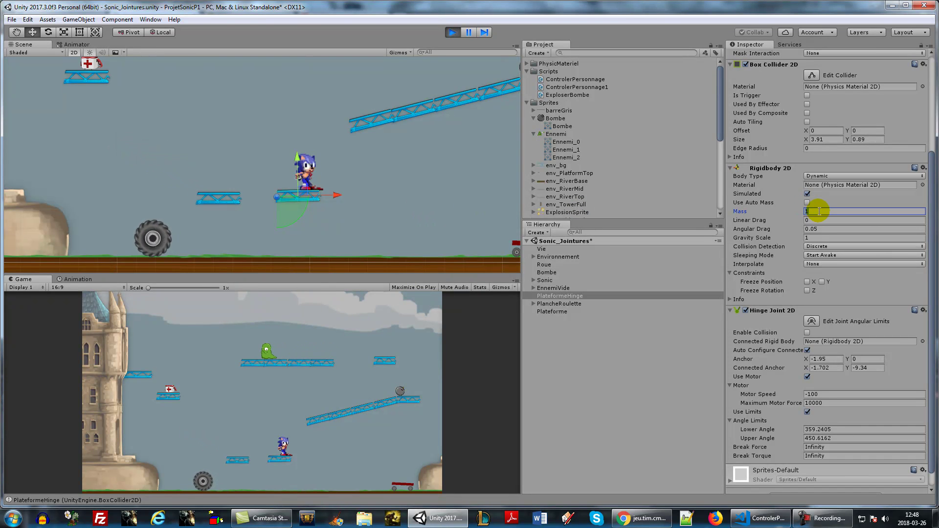
type(".001")
key("Return")
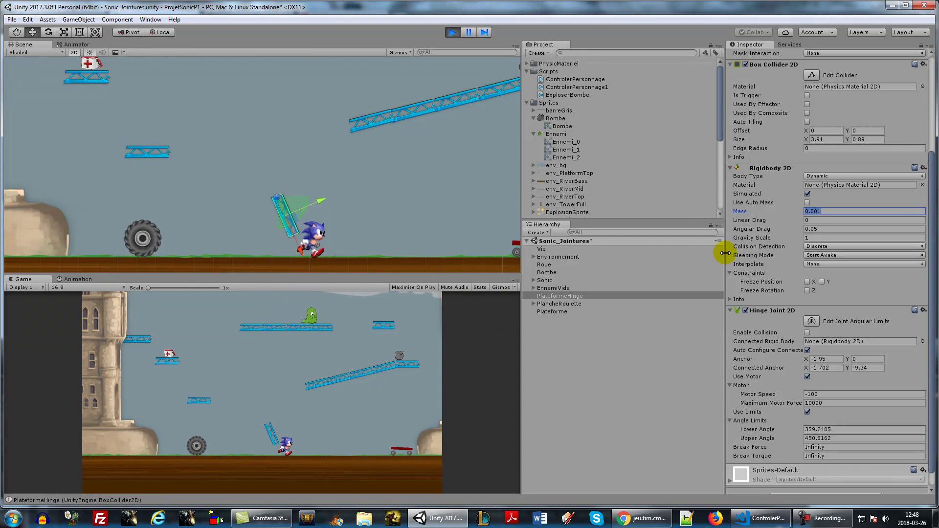
Make Sonic repeatedly jump onto and off the lightened motorised platform to test how it drops and swings back
left_click(351, 385)
key("d")
key("w")
key("a")
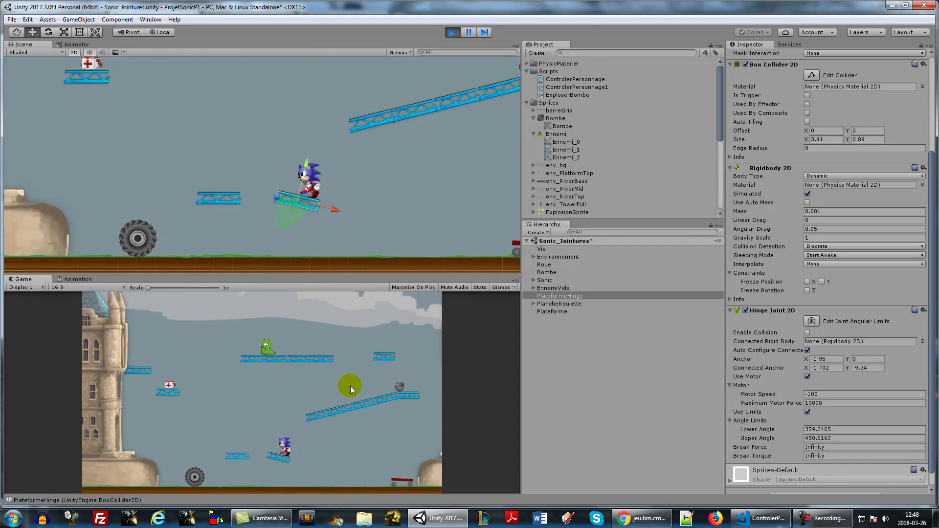
key("d")
key("w")
key("a")
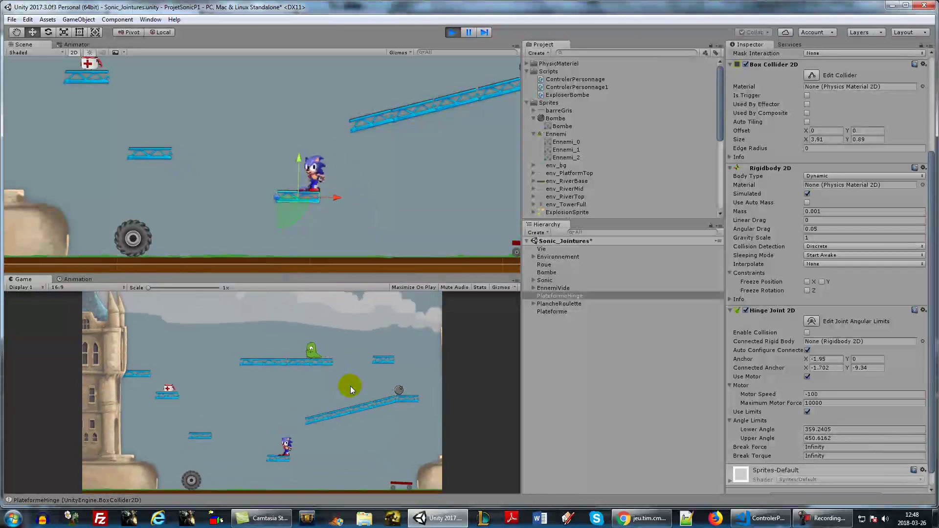
key("w")
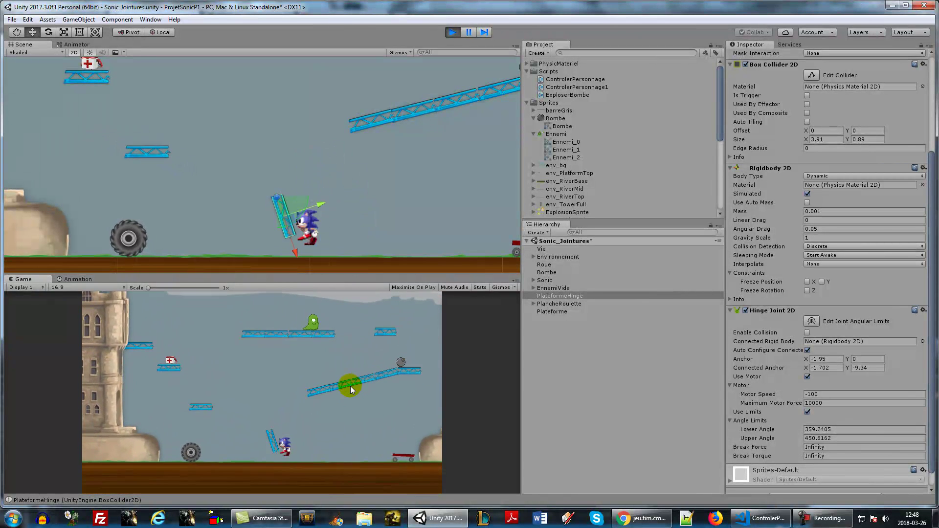
key("w")
key("d")
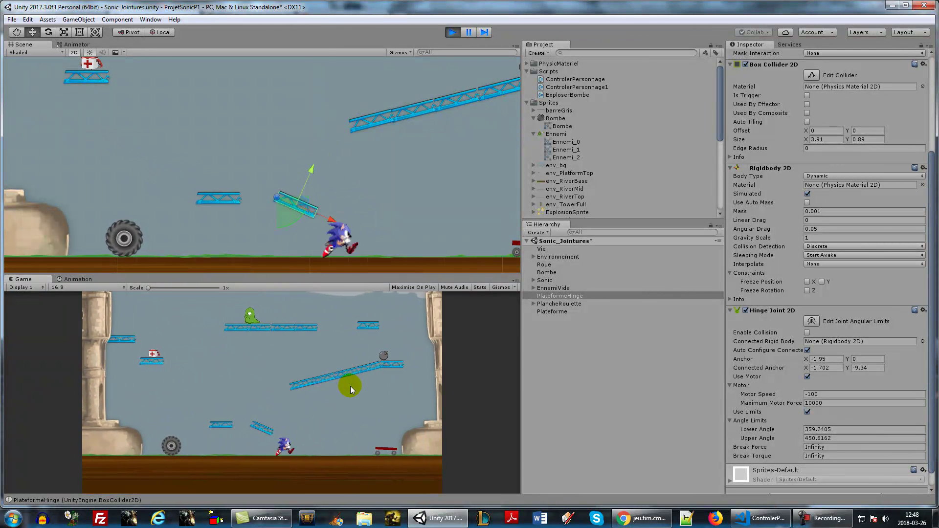
Turn off the hinge joint's motor during the run and make Sonic jump onto the free-hanging platform
left_click(810, 394)
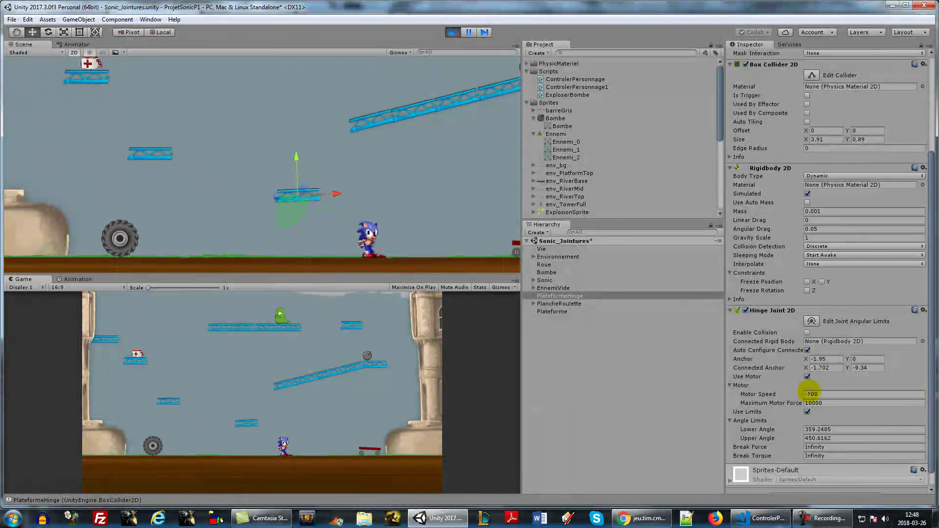
left_click(807, 377)
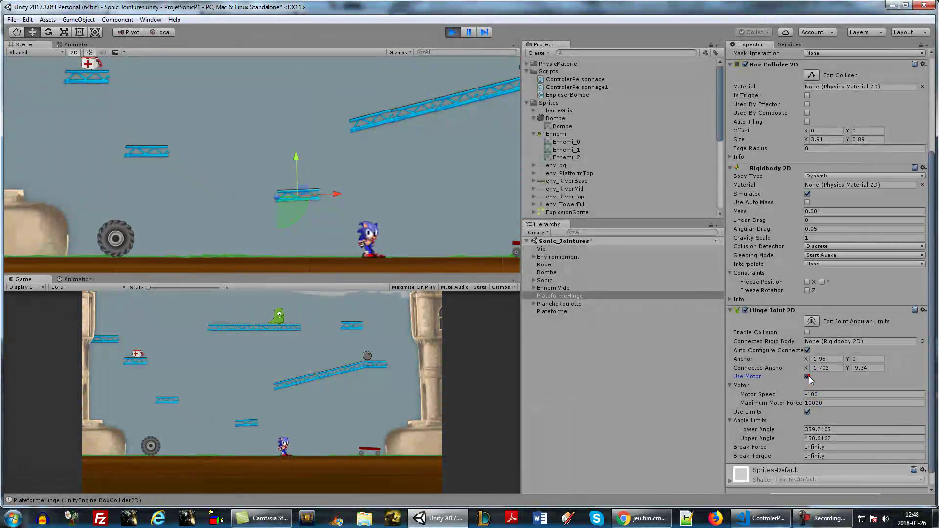
left_click(400, 412)
key("a")
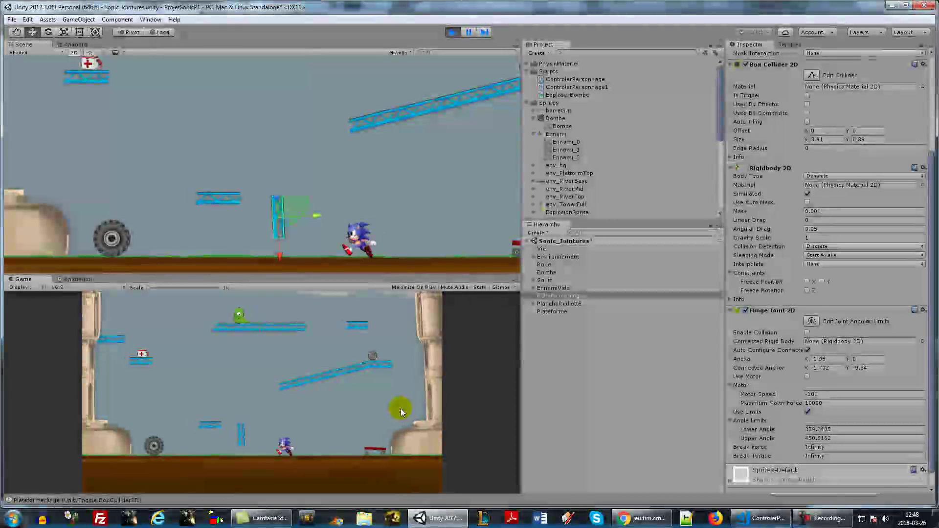
key("space")
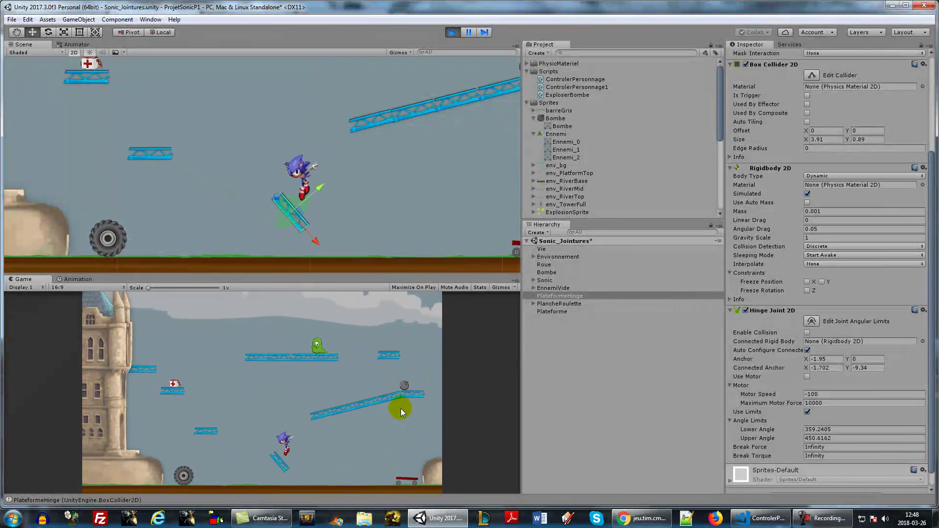
Keep making Sonic jump on the free-hanging hinge platform with the motor off, ending on the ground beside it
key("d")
key("w")
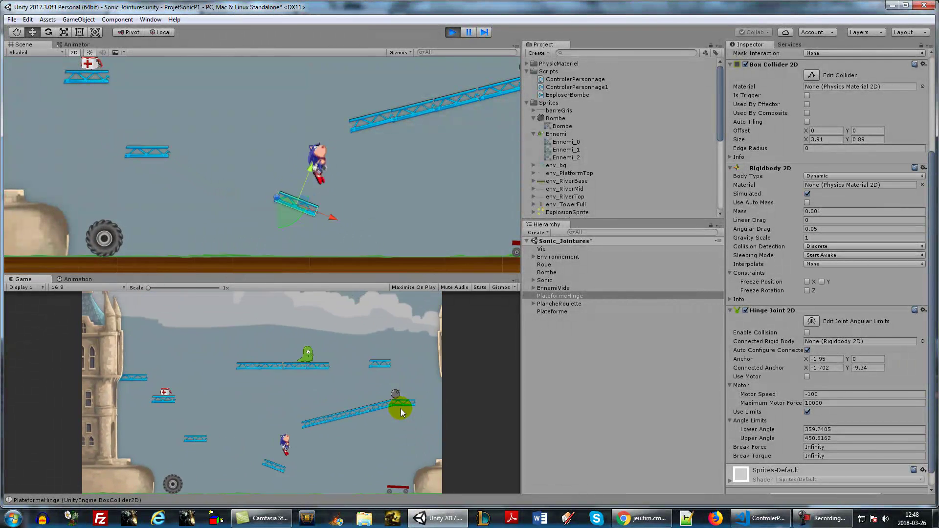
key("a")
key("w")
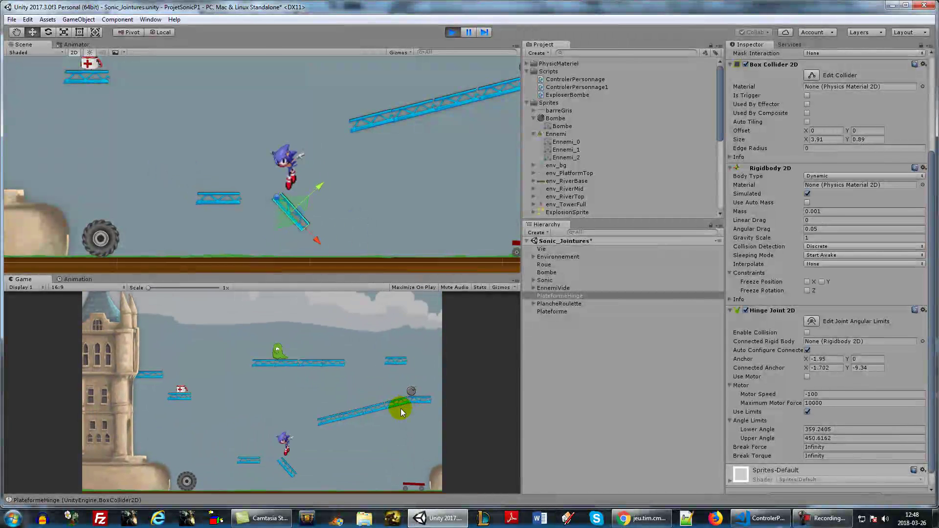
key("d")
key("w")
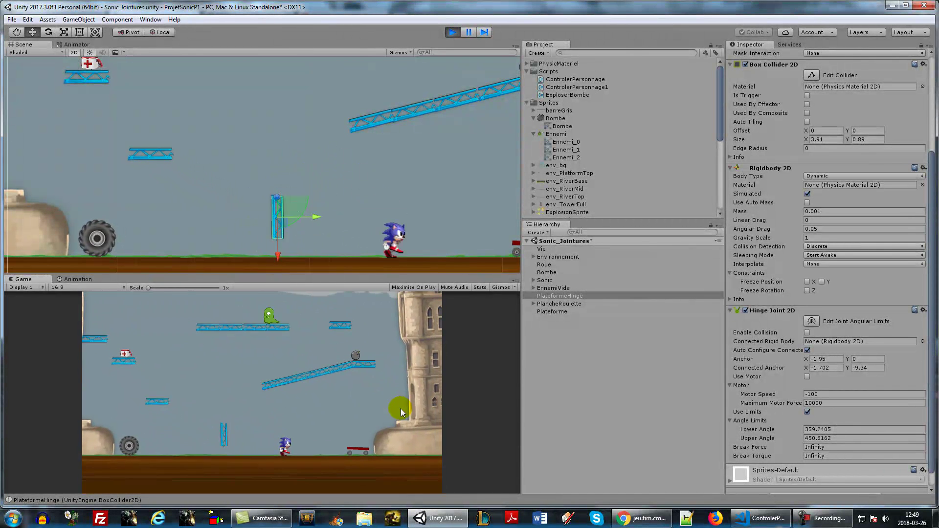
Turn the hinge joint's motor back on during the run and make Sonic jump toward the raised platform
left_click(806, 377)
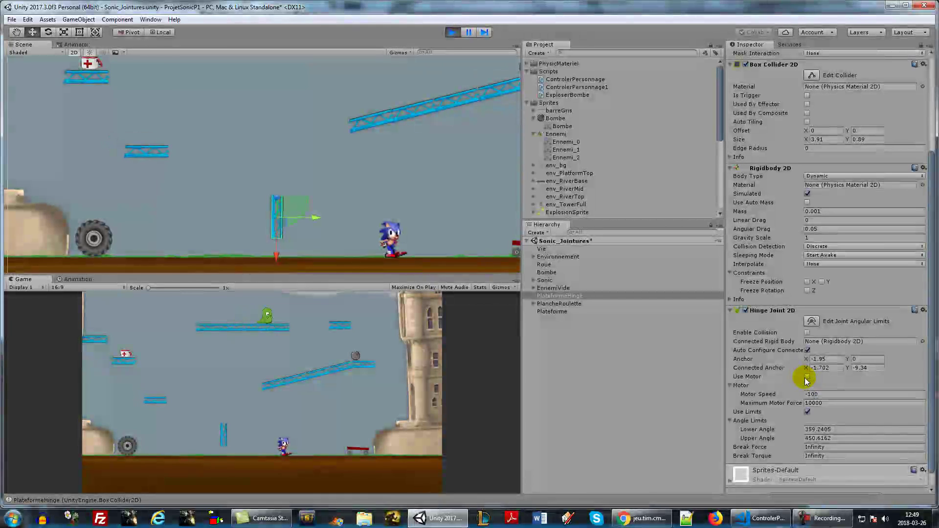
left_click(371, 388)
key("w")
key("a")
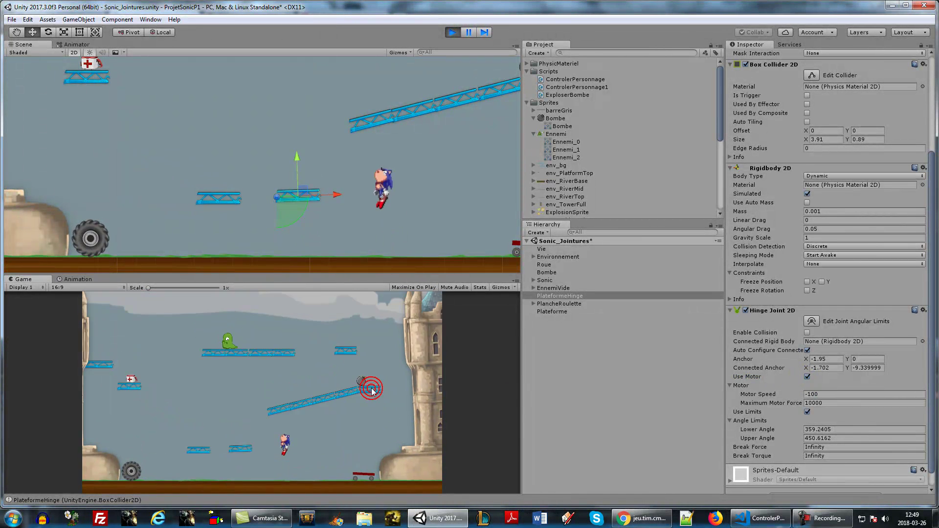
Make Sonic jump between the motorised hinge platform, the sloped platform and the ground to test the hinge
key("d")
key("w")
key("a")
key("w")
key("d")
key("a")
key("w")
key("d")
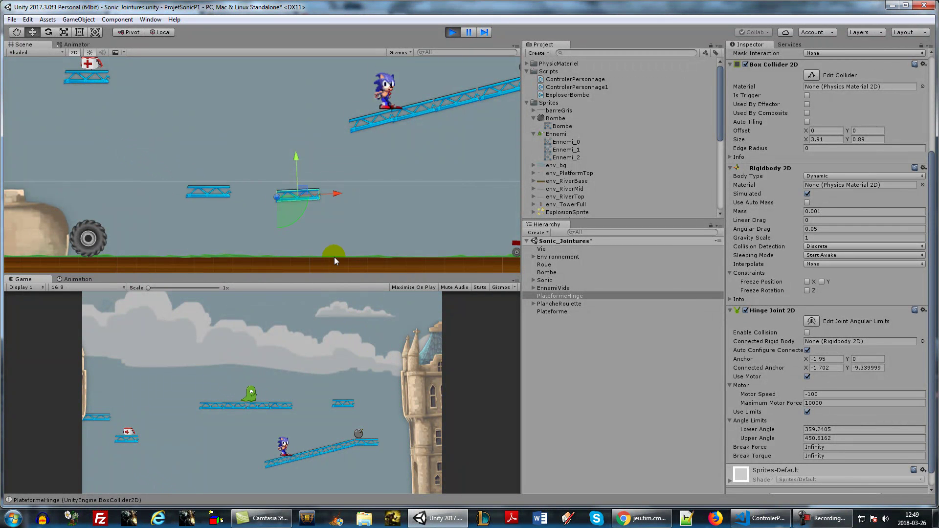
key("a")
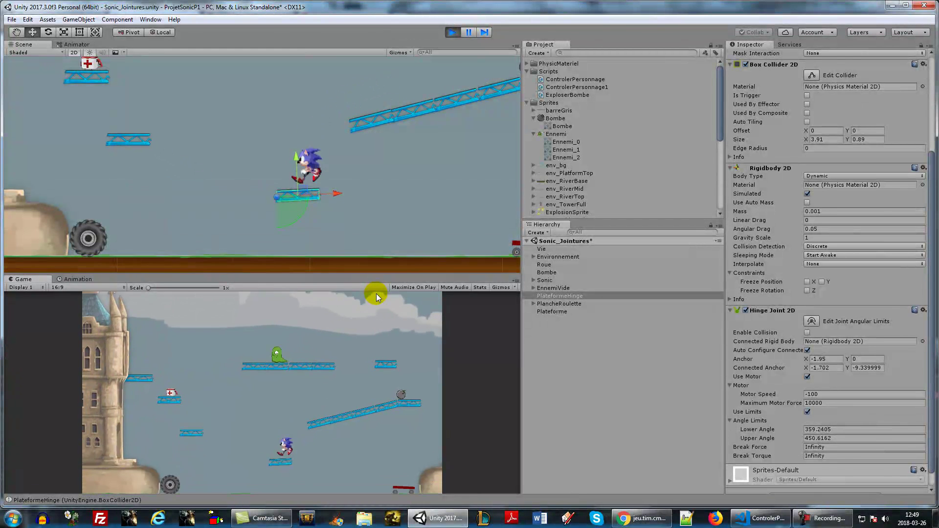
key("d")
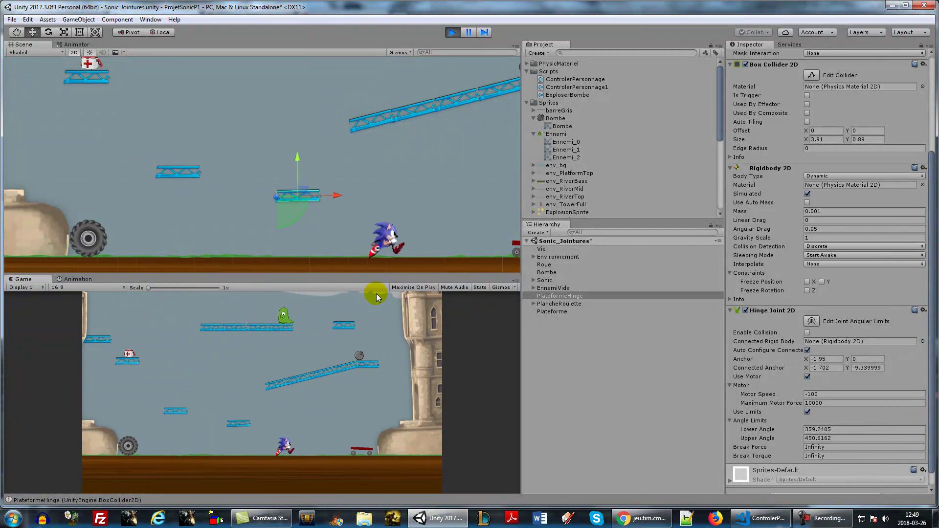
key("w")
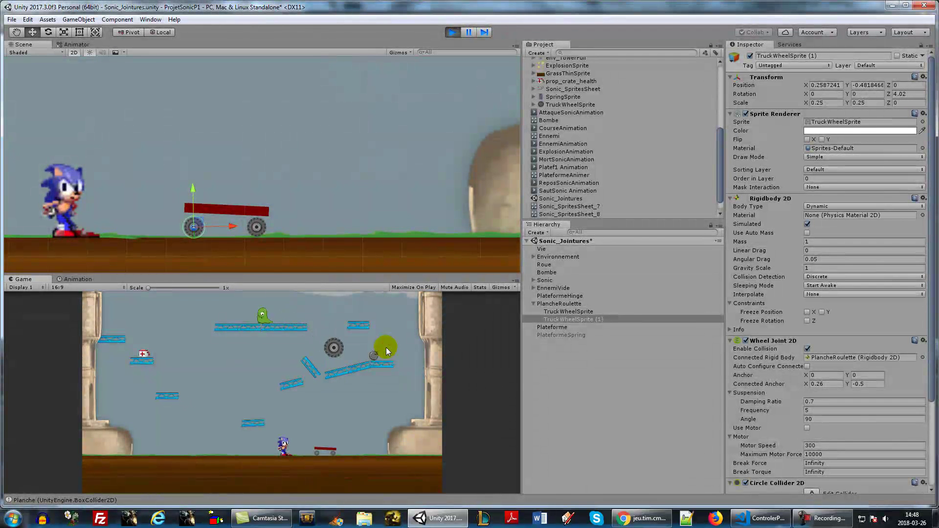
Test the wheeled red board by making Sonic jump onto it and roll it in both directions, and stop the game
key("Right")
key("space")
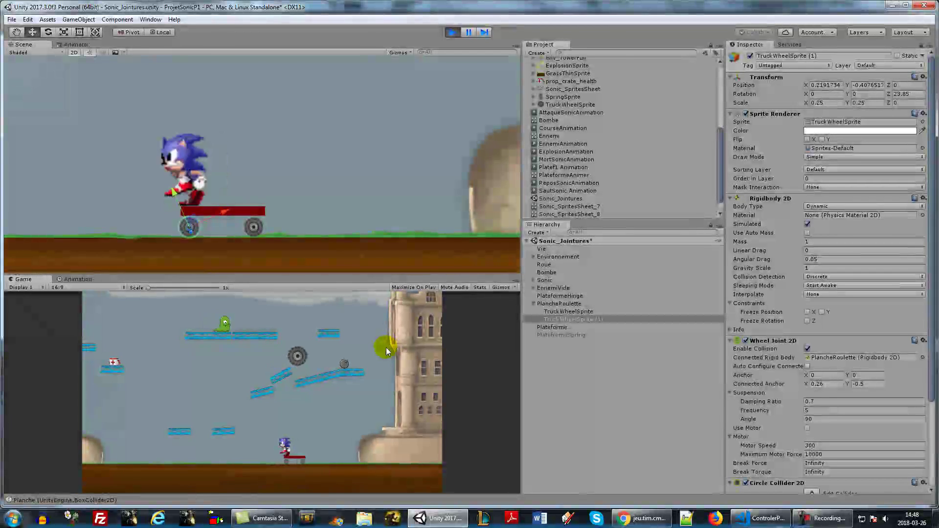
key("Left")
key("space")
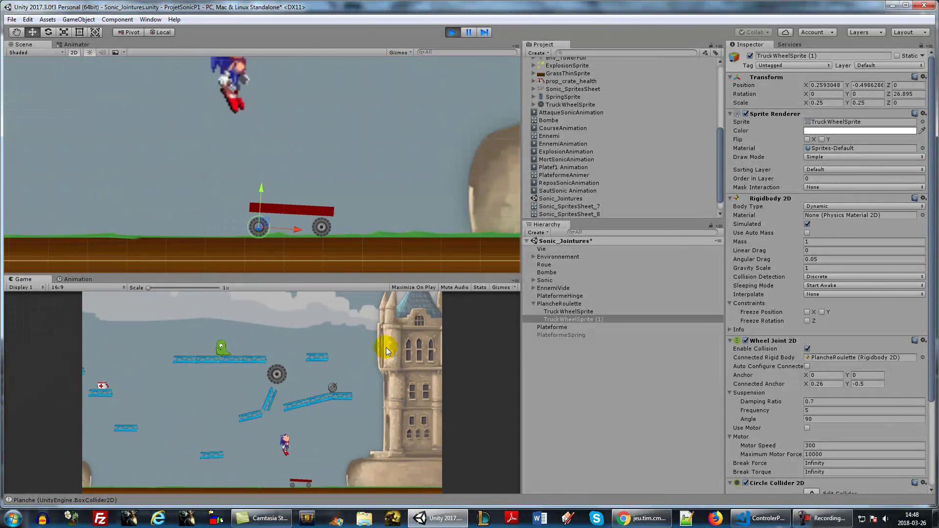
key("Left")
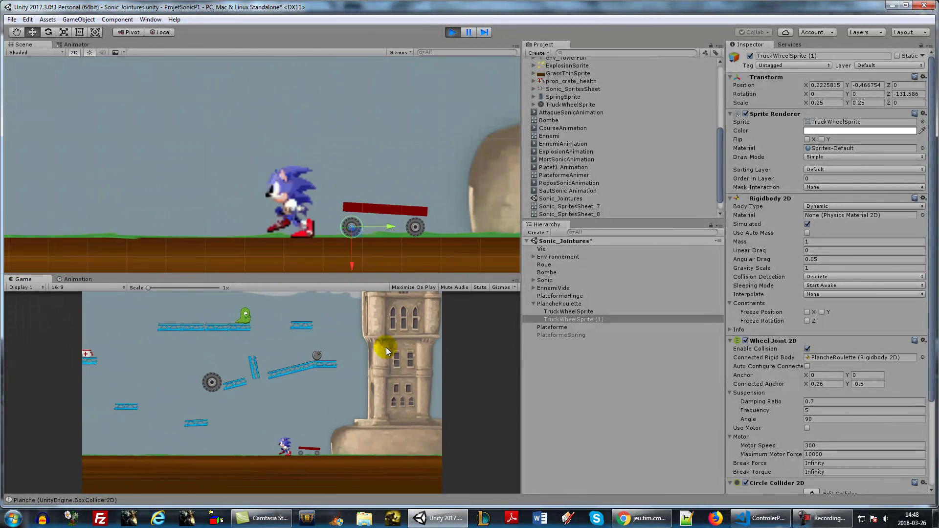
key("space")
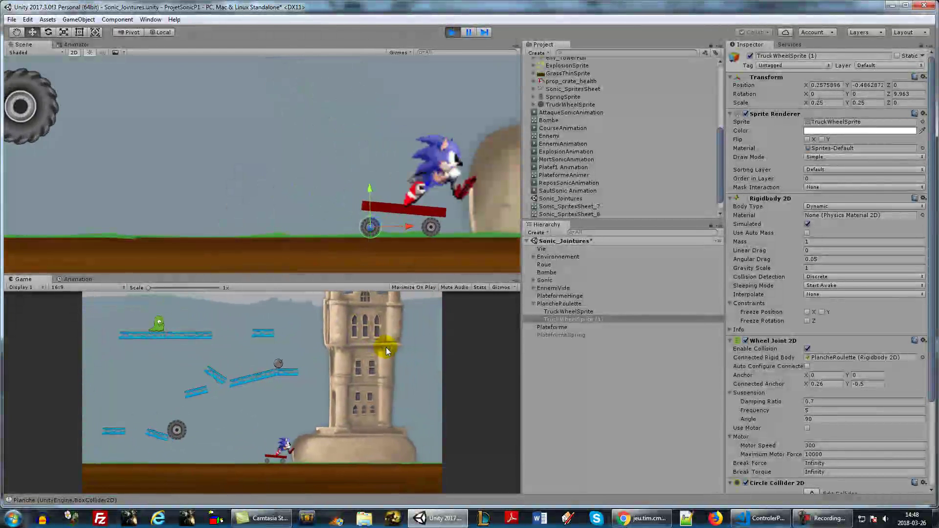
key("Left")
key("space")
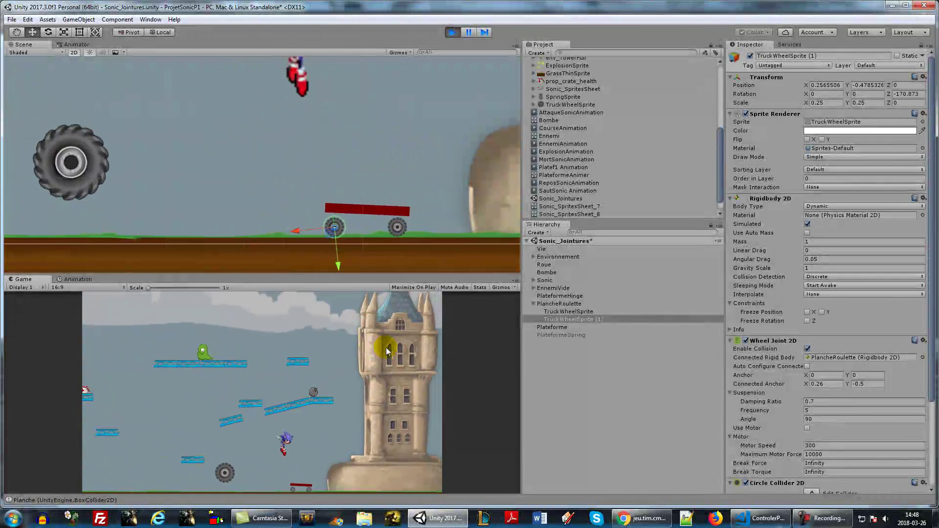
key("Left")
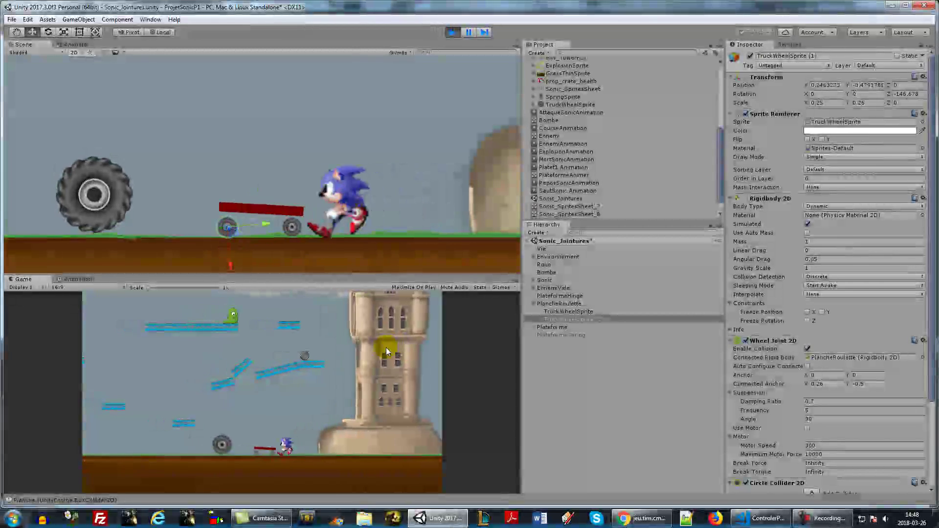
key("space")
key("Right")
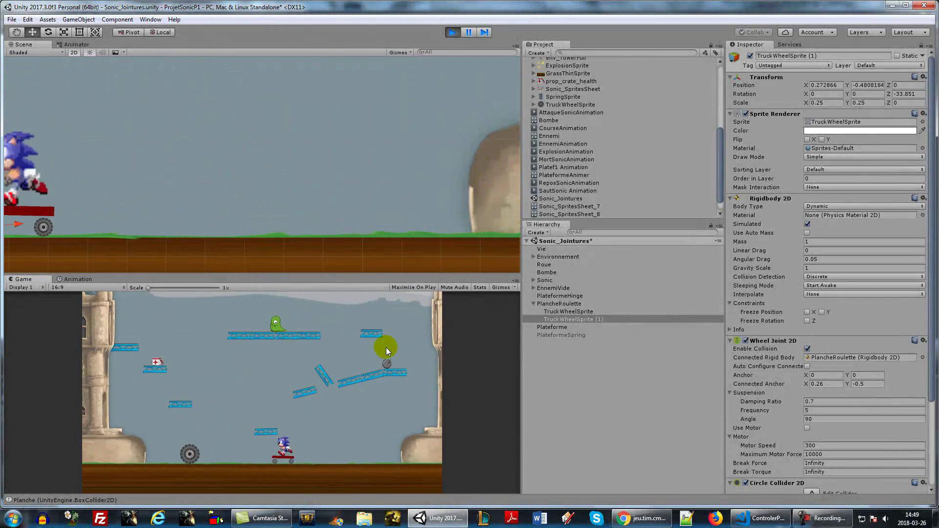
key("space")
key("Right")
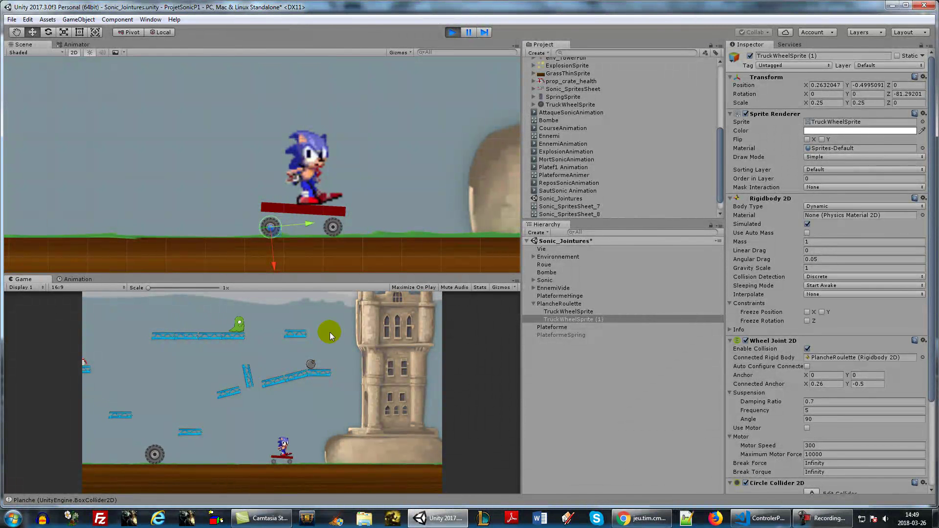
left_click(452, 31)
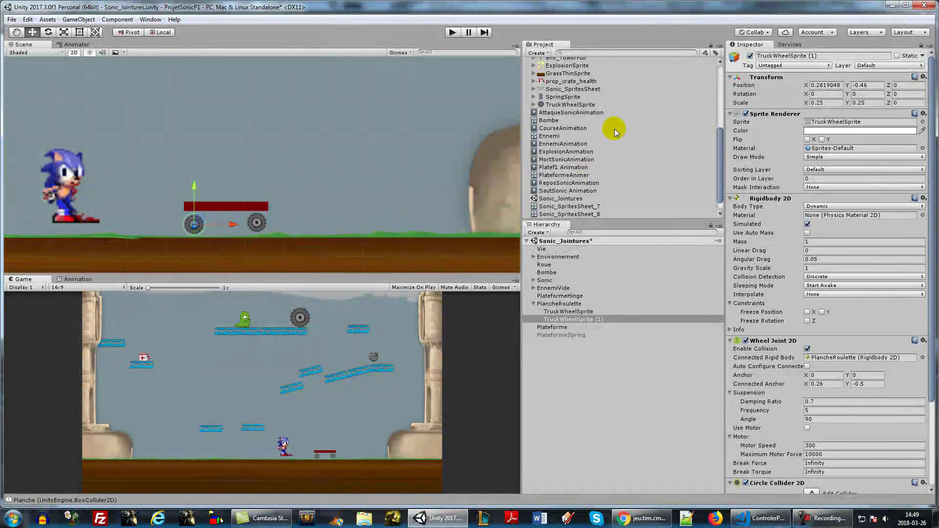
Place a barreGris sprite beside the existing wheeled board at about X 9.01, Y -11.72 and colour it red (FF0606FF)
scroll(614, 131, "up", 5)
left_click_drag(569, 125, 324, 207)
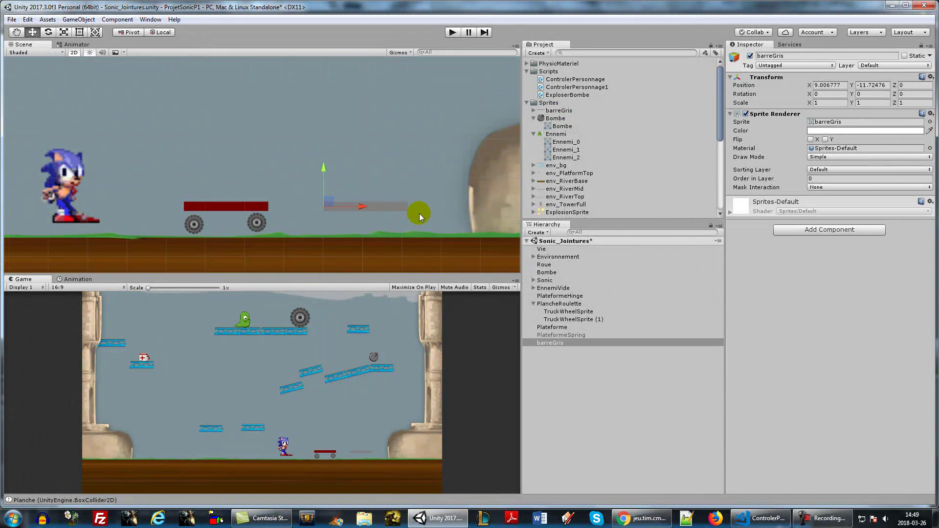
left_click(846, 131)
left_click_drag(697, 179, 727, 170)
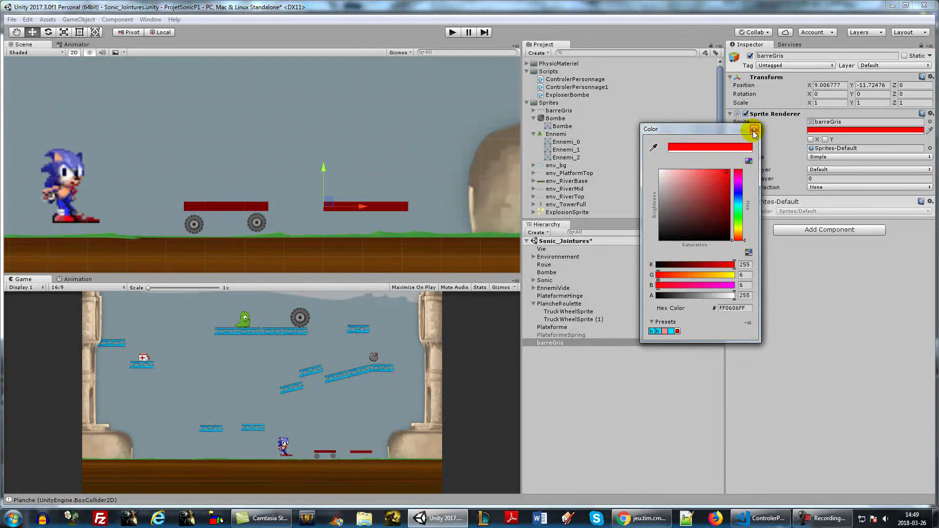
left_click(754, 130)
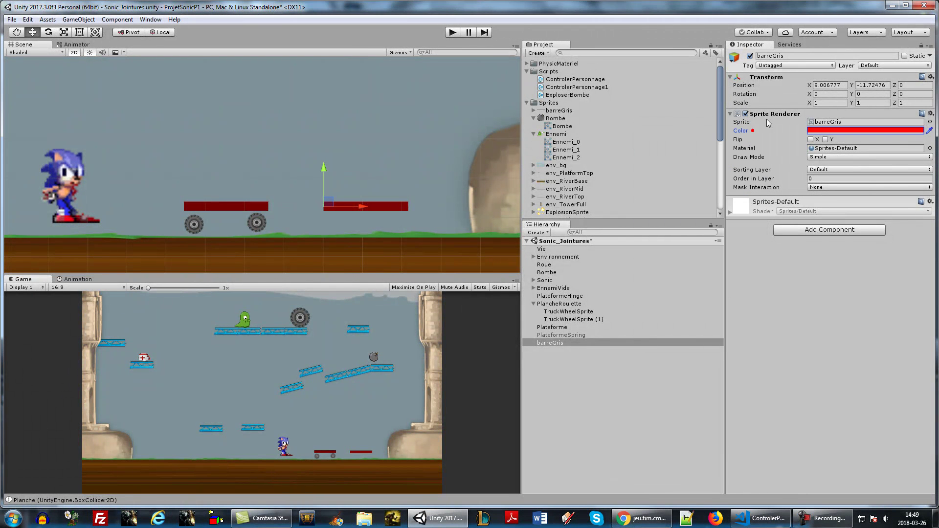
Rename the new red bar object Plnache
left_click(793, 54)
type("PLn")
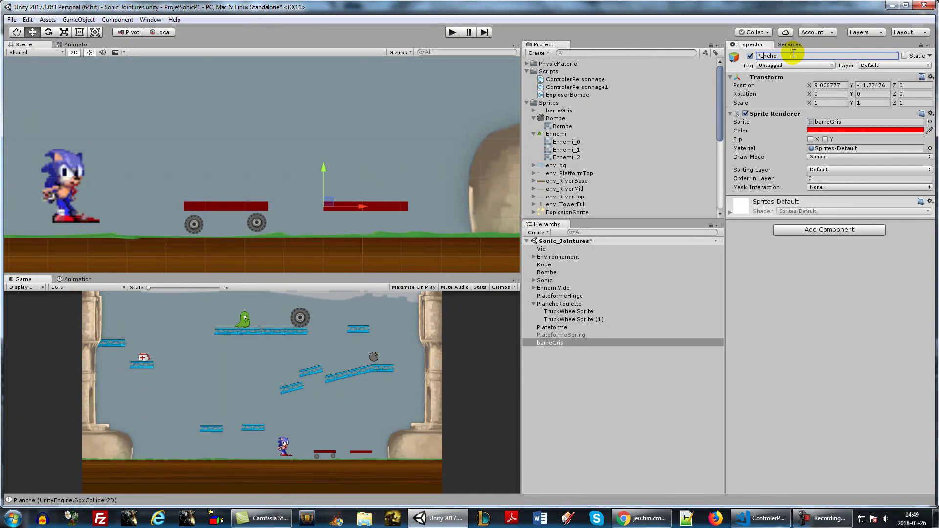
type("l")
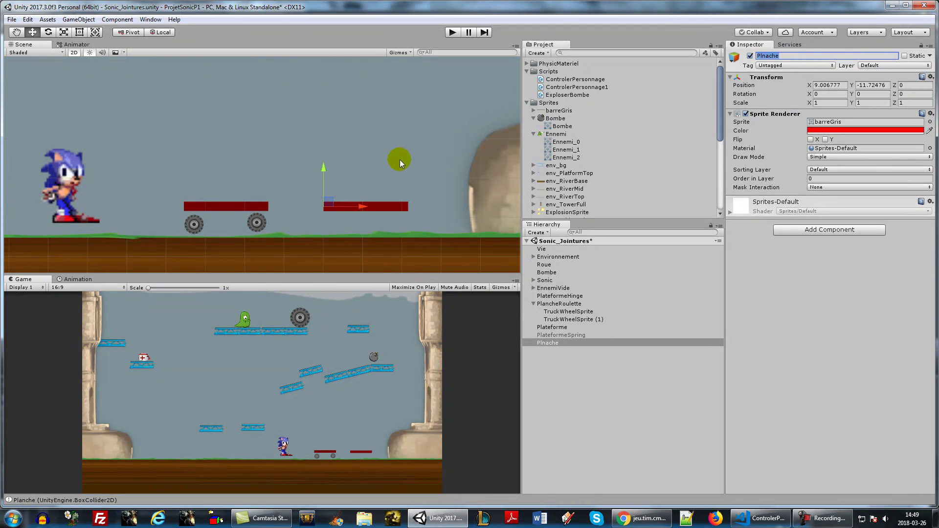
Add a Box Collider 2D and a Rigidbody 2D to the new red board
left_click(810, 230)
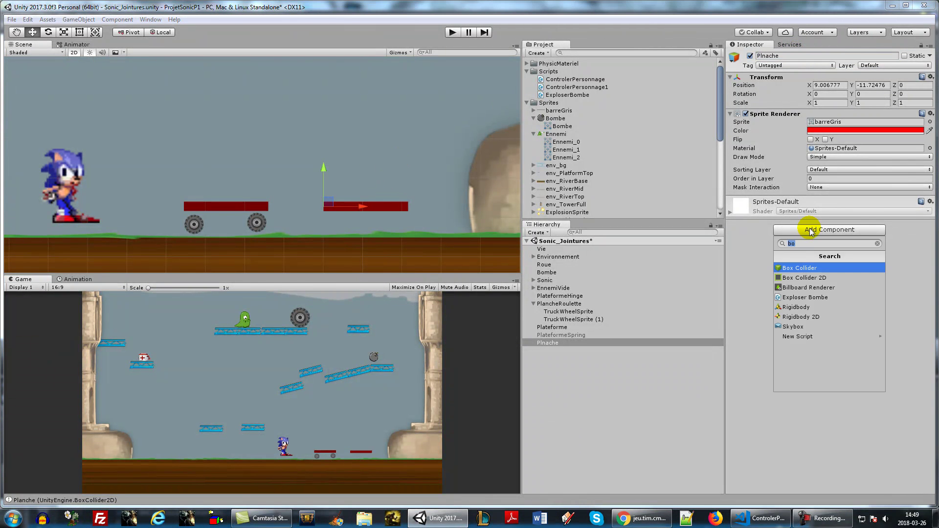
left_click(804, 278)
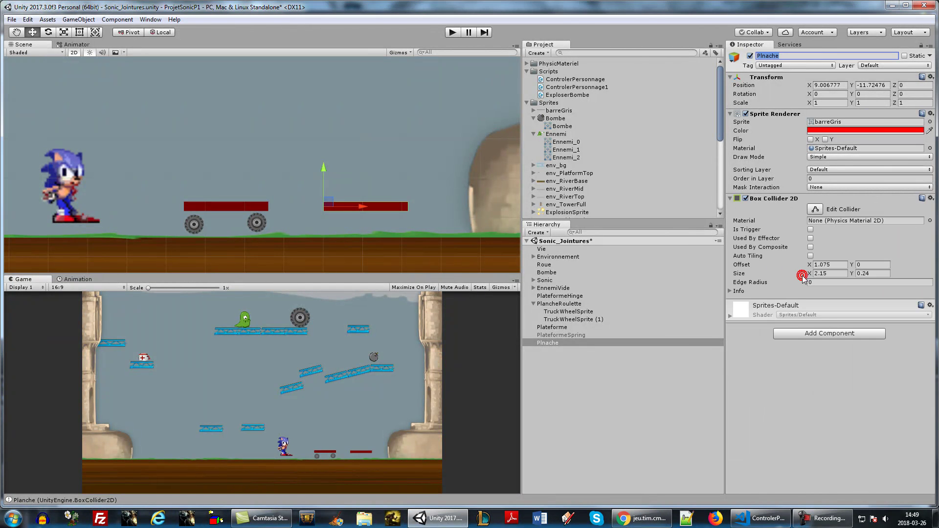
left_click(822, 334)
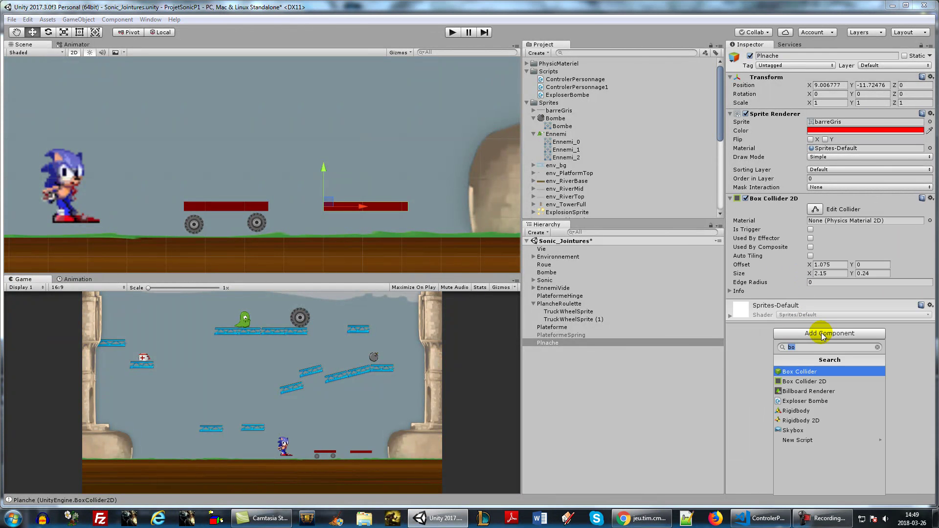
type("rig")
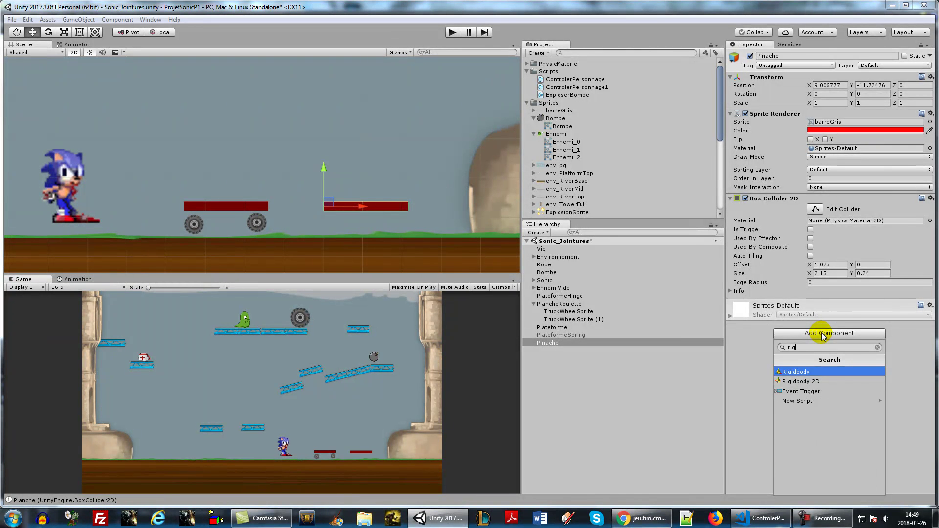
left_click(797, 382)
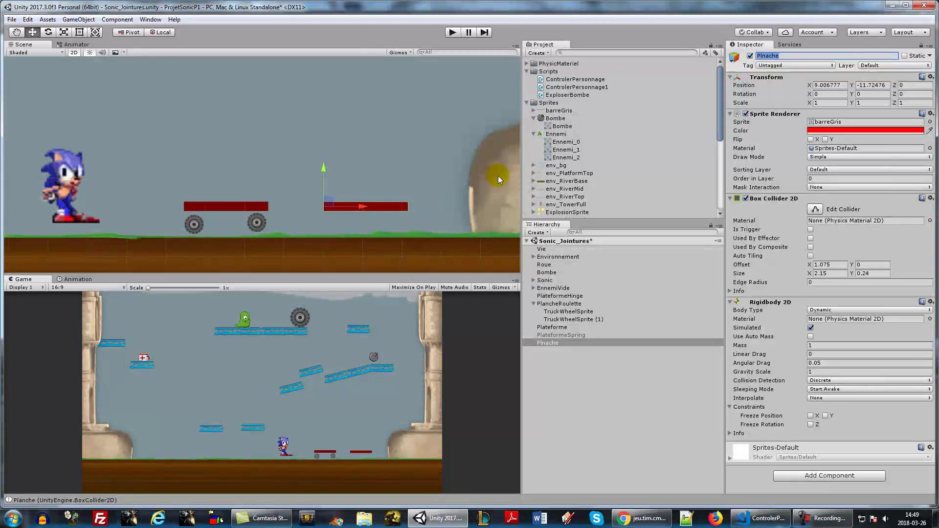
Add a TruckWheelSprite scaled to 0.25 in X and Y under the new board's left end, at X 9.36, Y -12.17
scroll(592, 165, "down", 5)
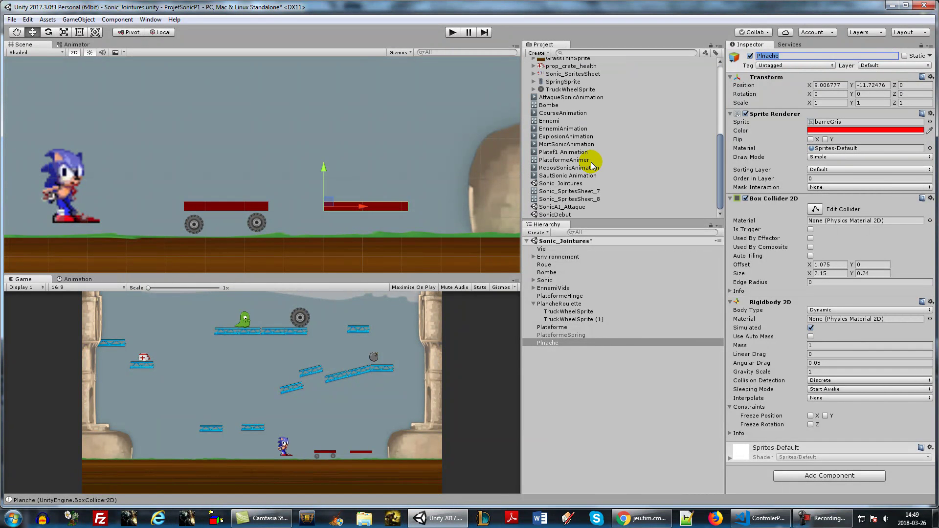
left_click_drag(569, 89, 402, 153)
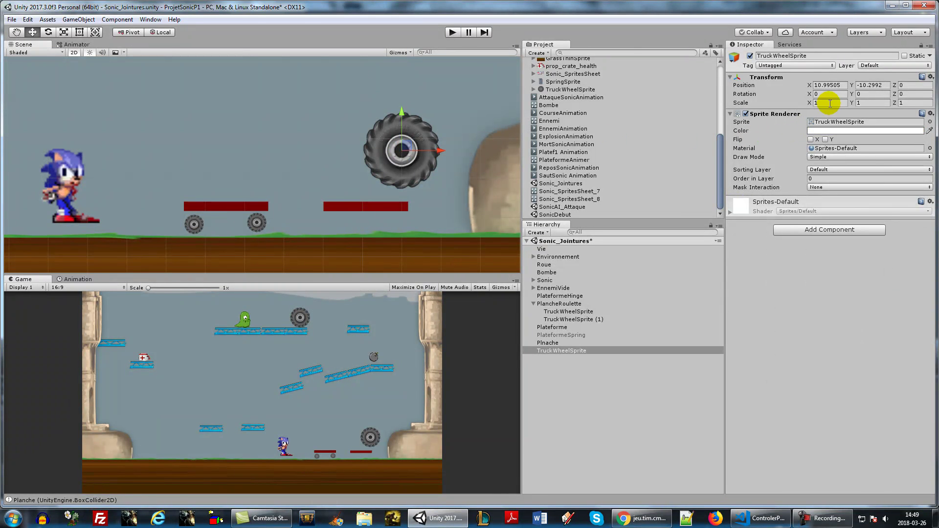
type(".2")
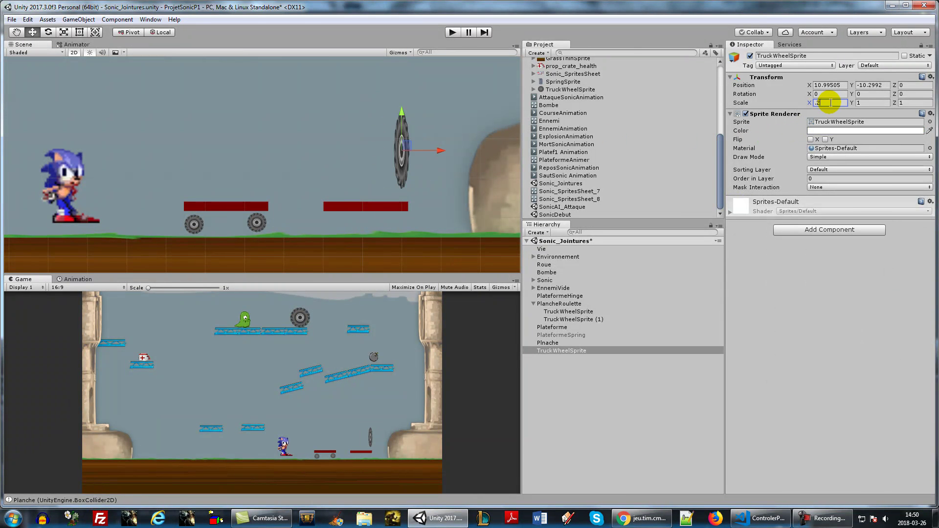
left_click(868, 103)
type(".2")
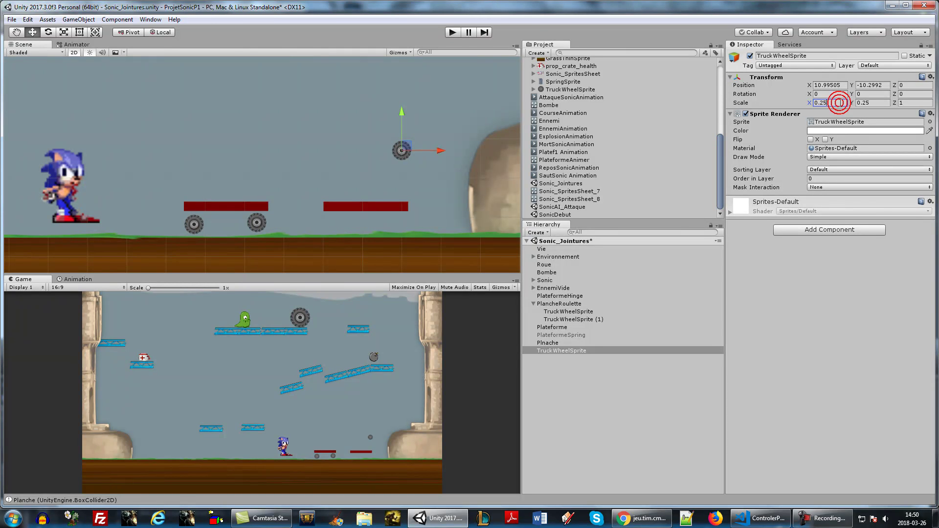
left_click_drag(404, 148, 335, 225)
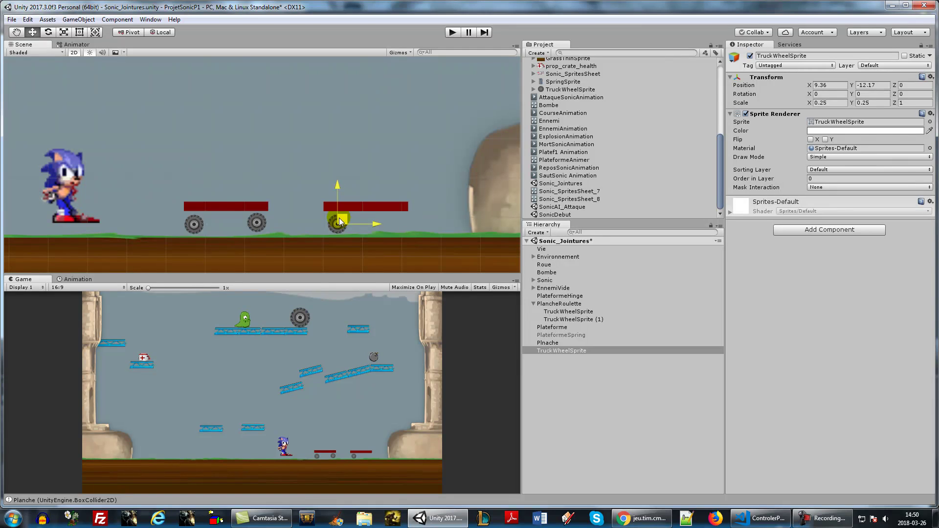
Add a Wheel Joint 2D connected to Planche to the wheel, and duplicate it under the board's right end at X 10.7, Y -12.13
left_click(813, 233)
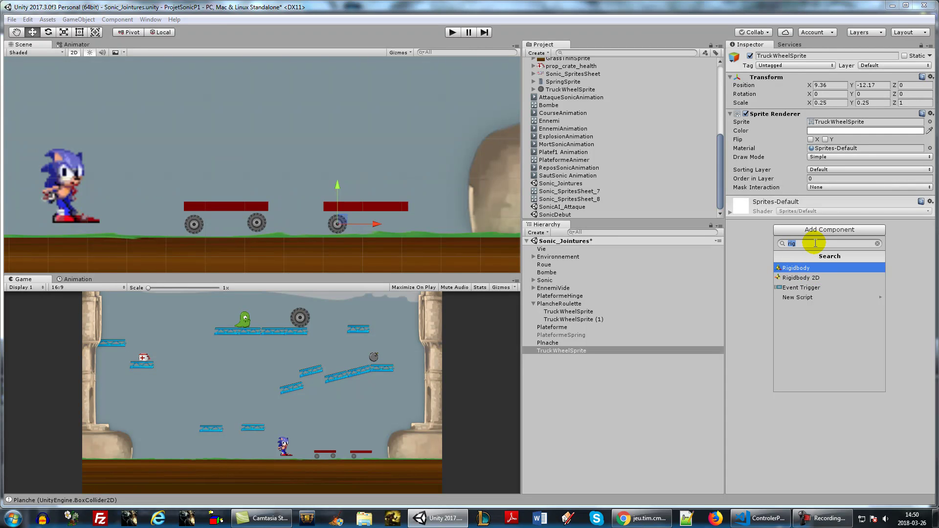
type("wh")
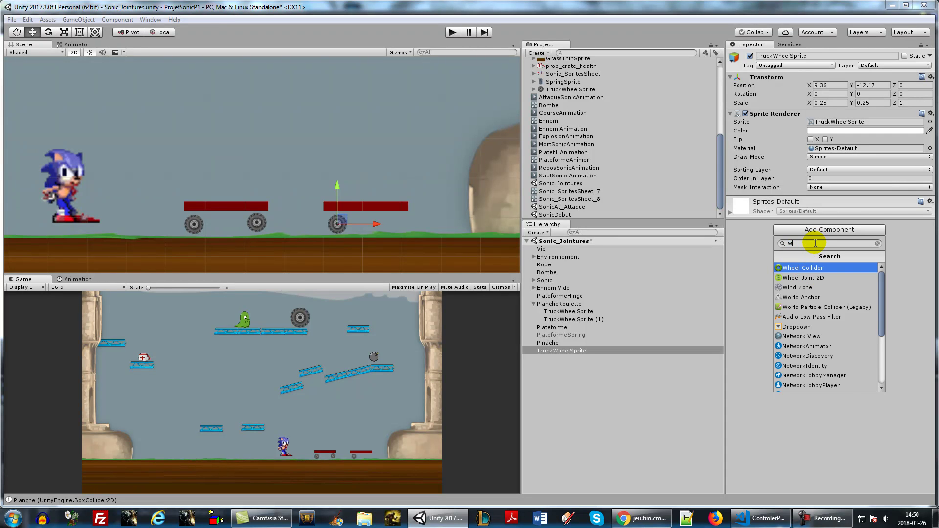
left_click(807, 277)
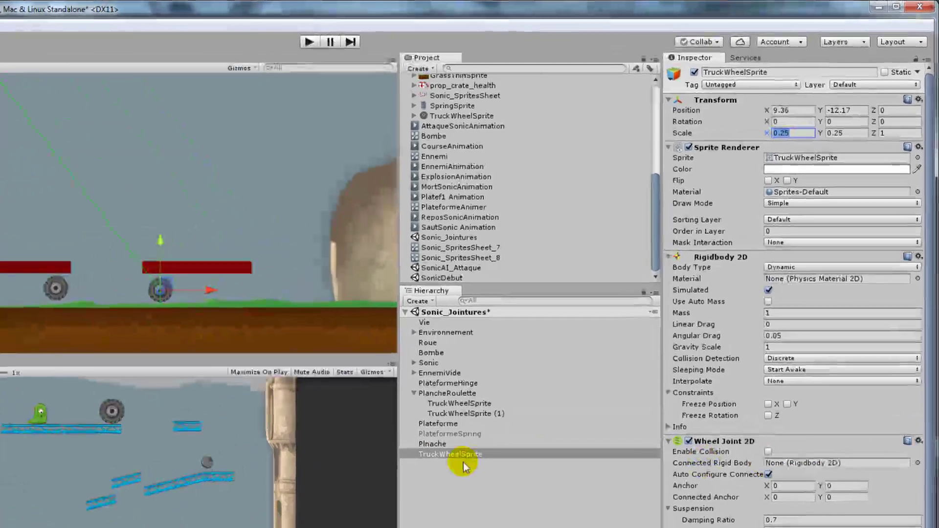
left_click(558, 350)
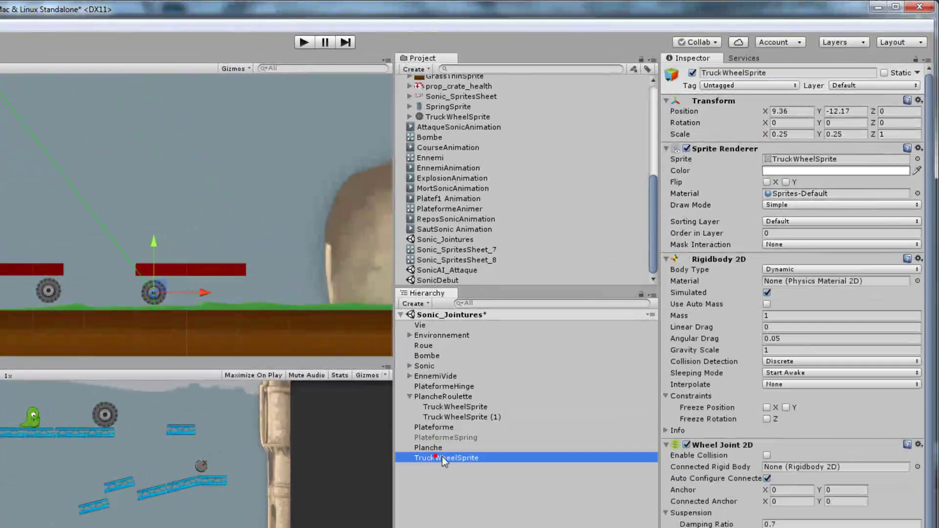
left_click_drag(427, 447, 819, 465)
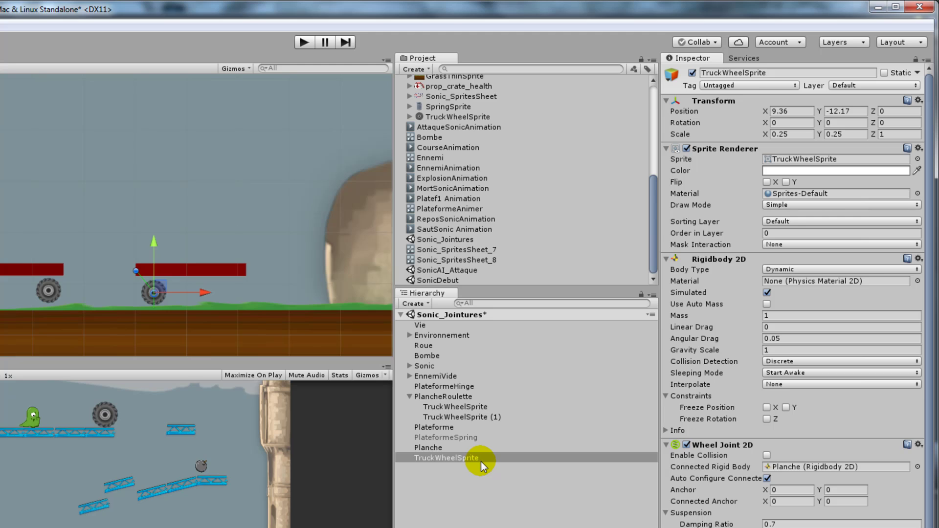
right_click(431, 457)
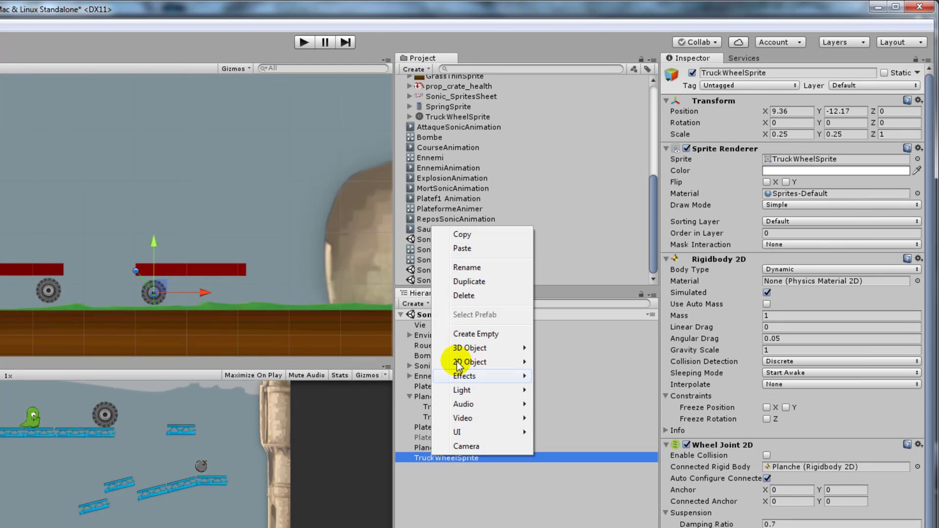
left_click(481, 288)
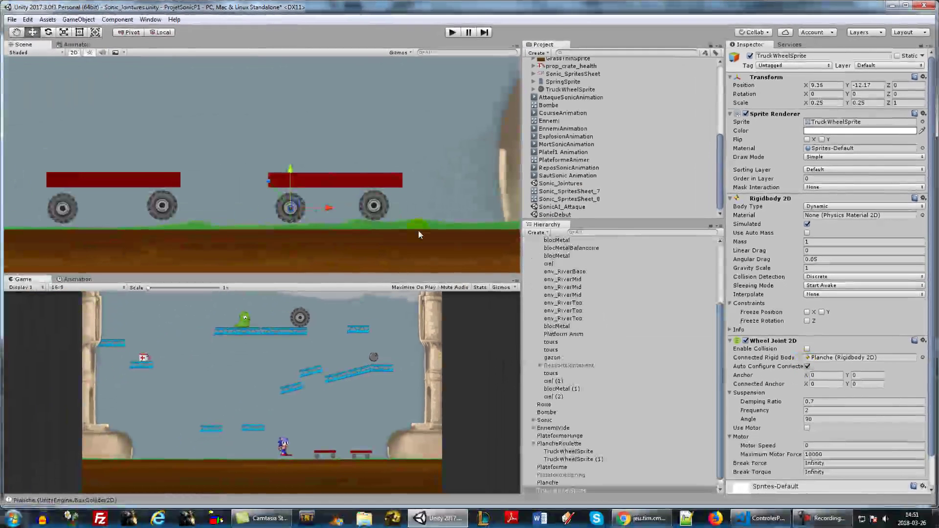
Add a Circle Collider 2D to each of the two wheels of the new board
scroll(737, 268, "down", 3)
left_click(807, 481)
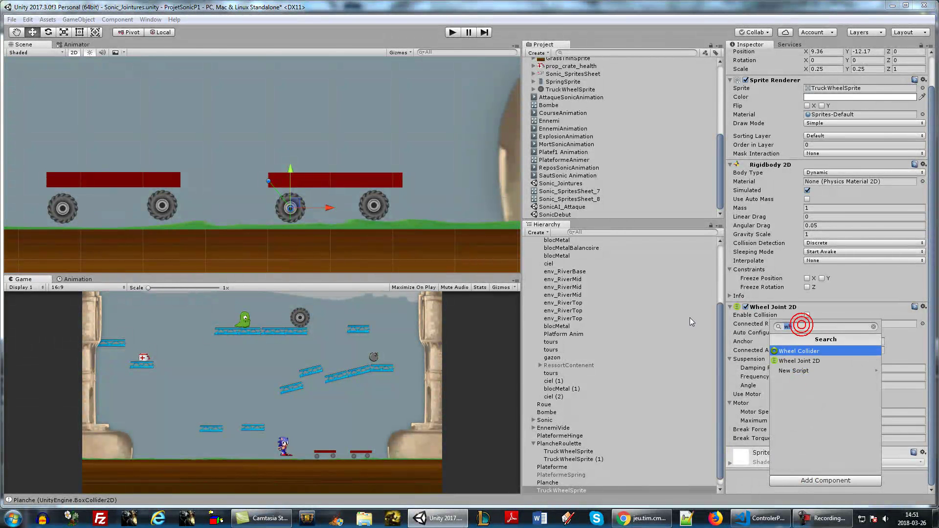
type("ci")
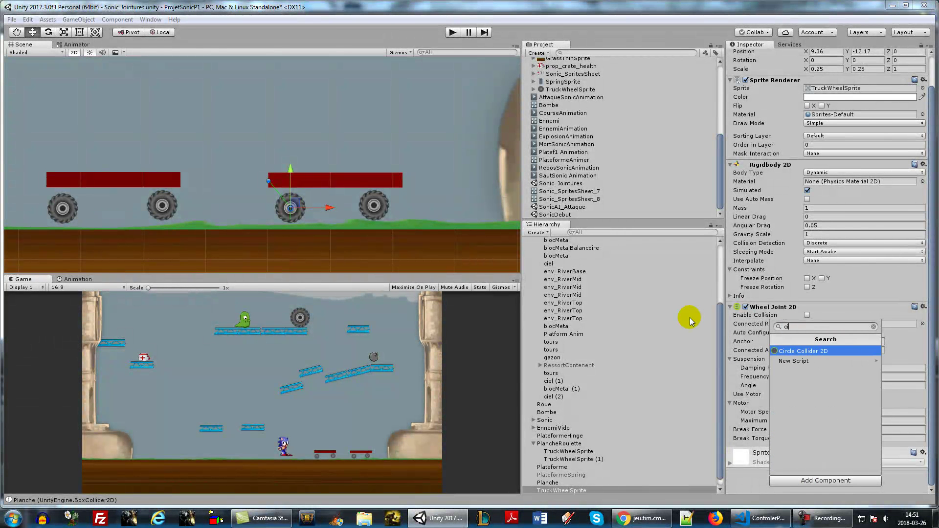
key("Return")
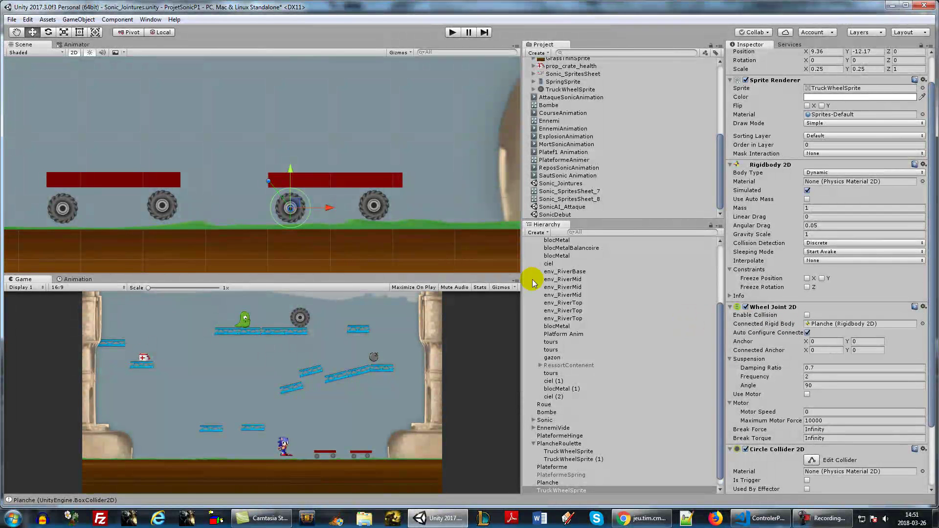
left_click(374, 224)
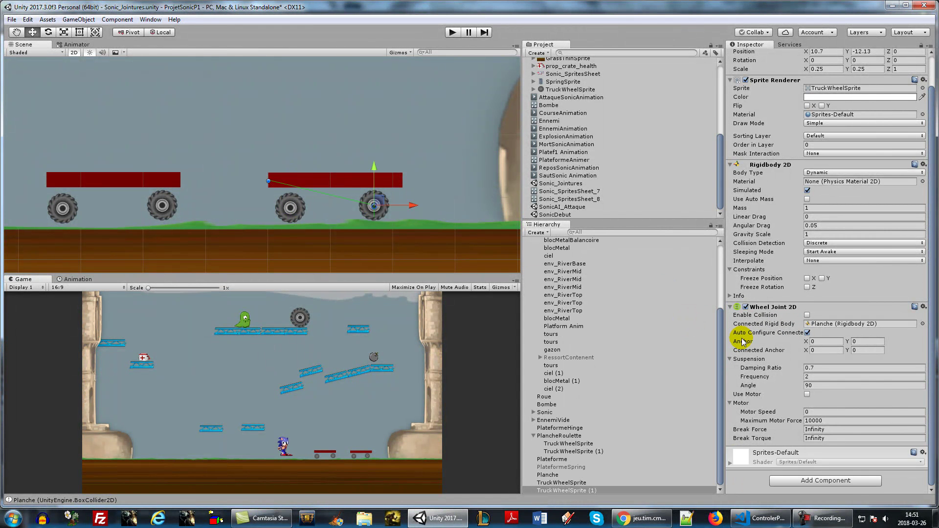
left_click(843, 485)
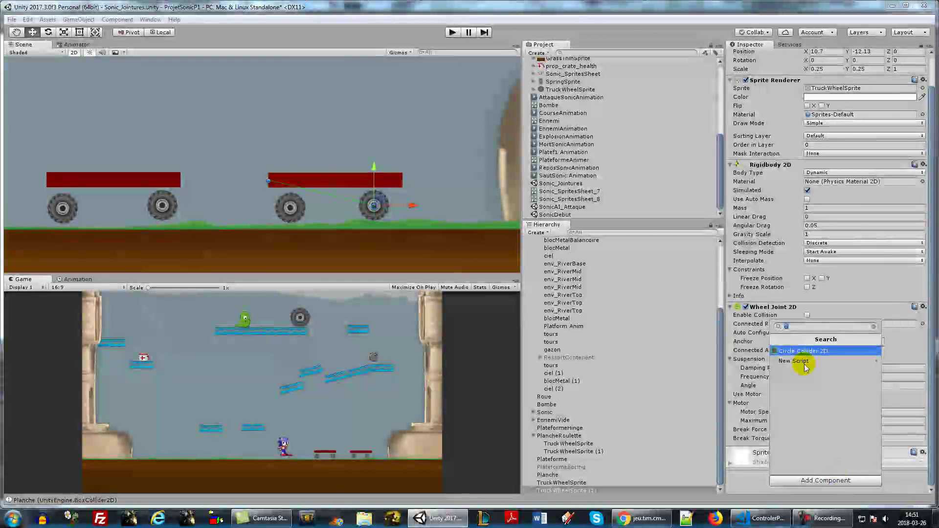
left_click(803, 360)
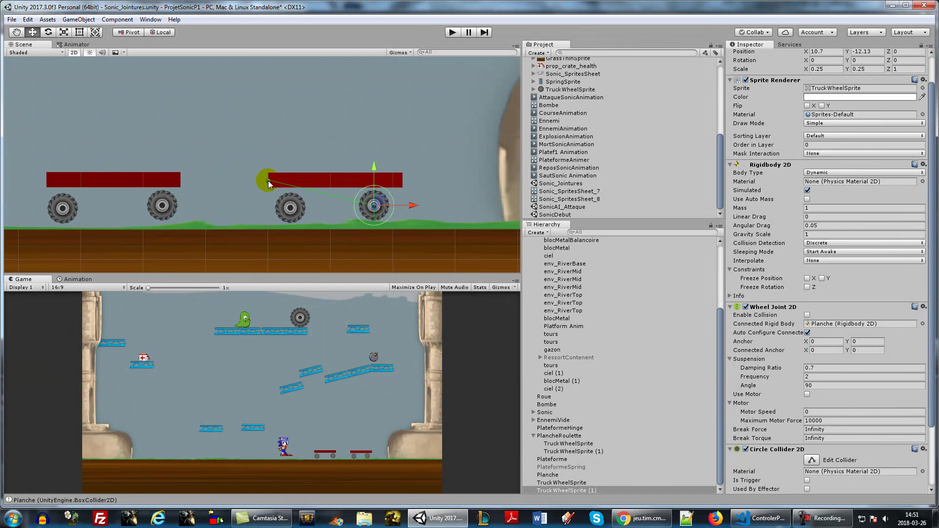
Move each wheel joint's connected anchor to its wheel's centre, at about (1.69, -0.41) for the right wheel and (0.35, -0.45) for the left
left_click_drag(282, 183, 362, 202)
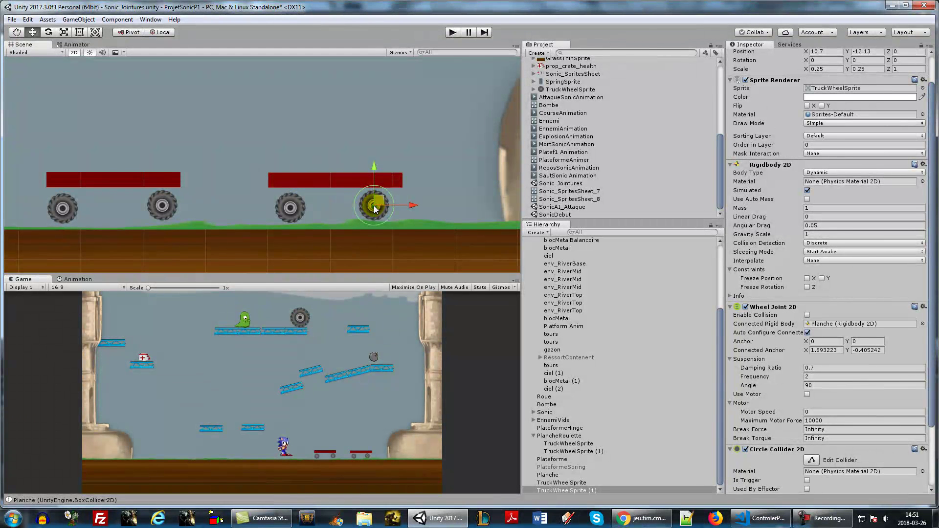
left_click(283, 222)
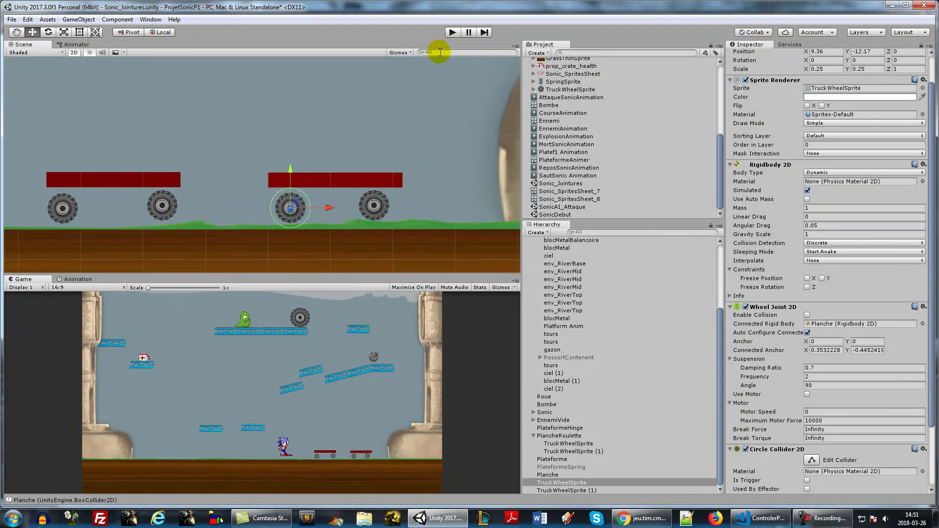
Run the scene and slide the new Planche board along the ground to test how its wheels roll
left_click(453, 34)
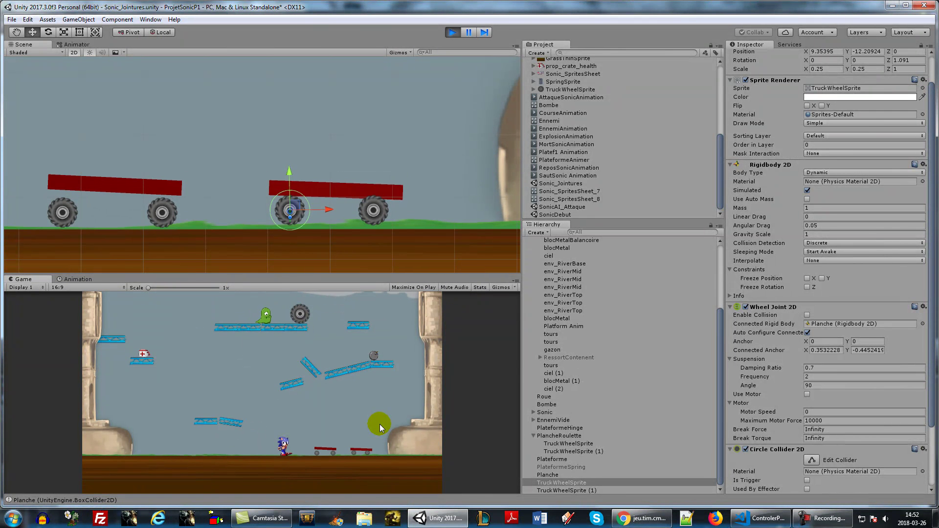
left_click(346, 189)
left_click(354, 174)
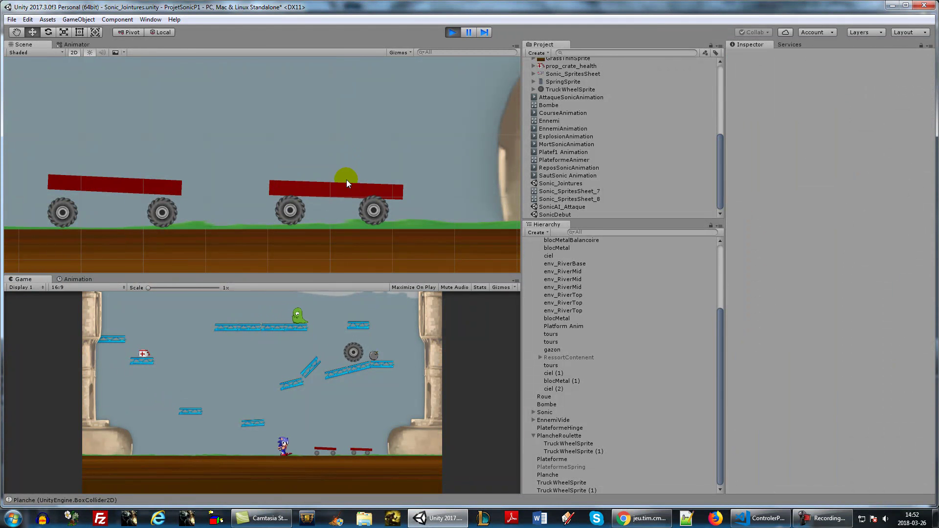
left_click(335, 193)
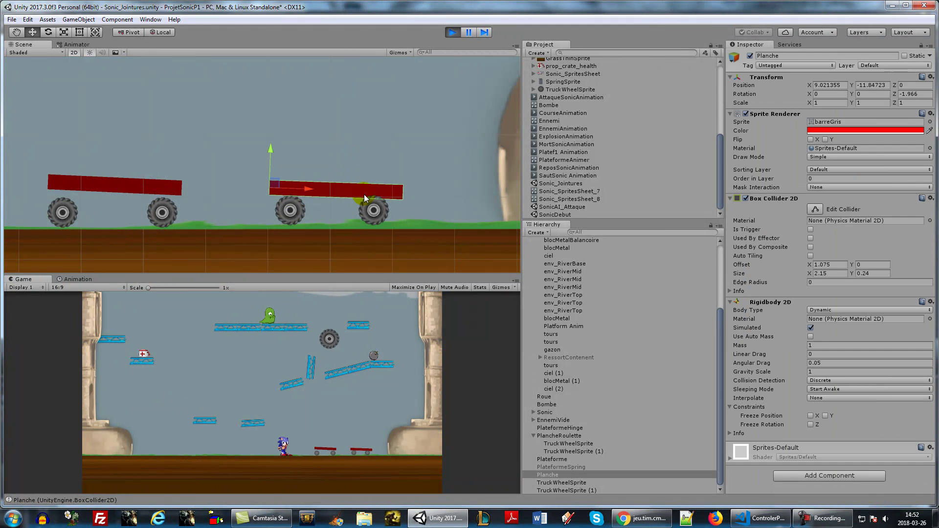
left_click_drag(306, 191, 85, 214)
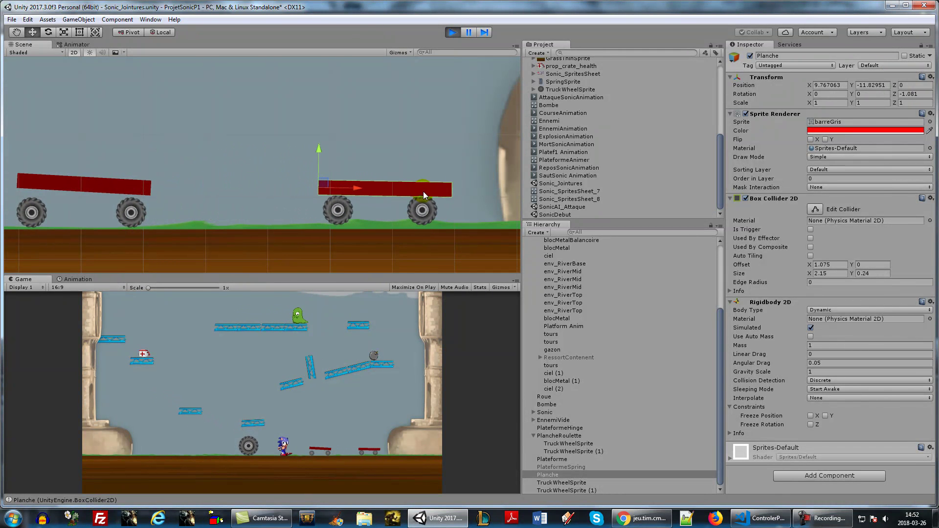
Make Sonic run and jump onto the new board and back to the other one to test their suspension
left_click(375, 412)
key("d")
key("w")
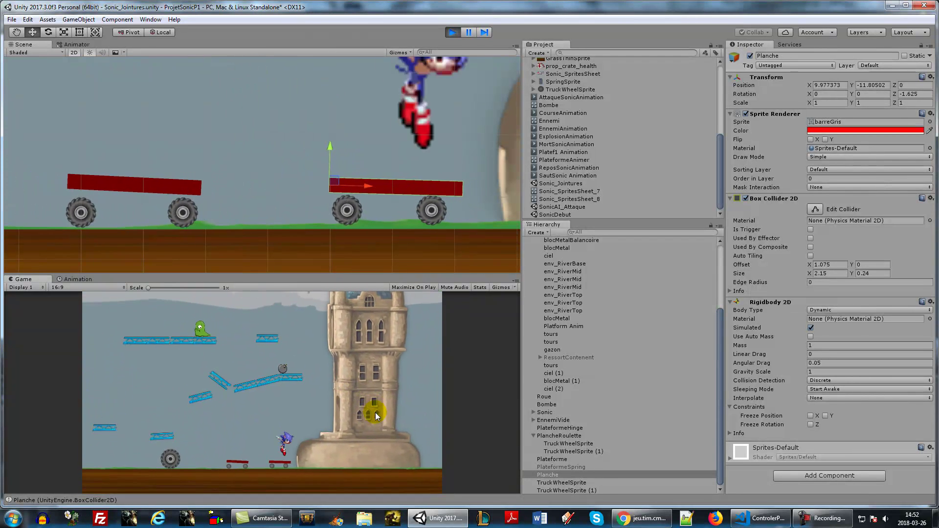
key("a")
key("w")
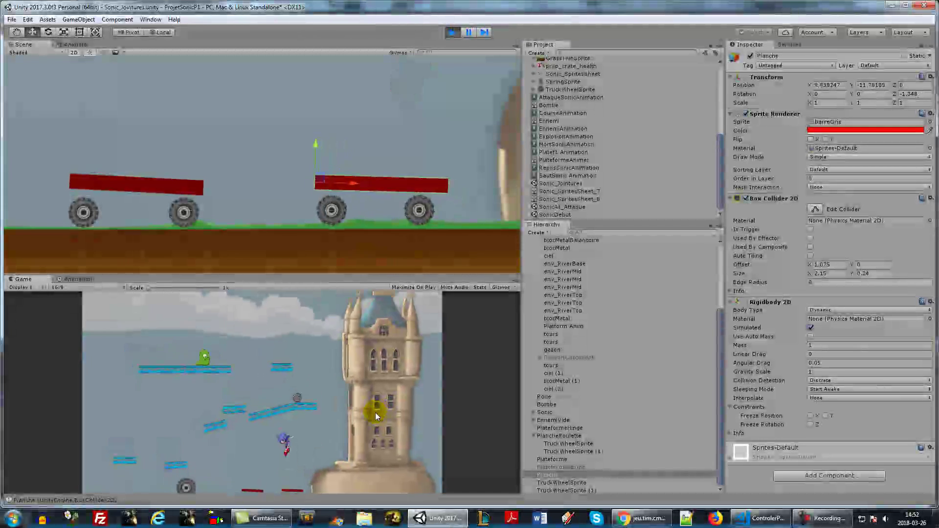
key("d")
key("w")
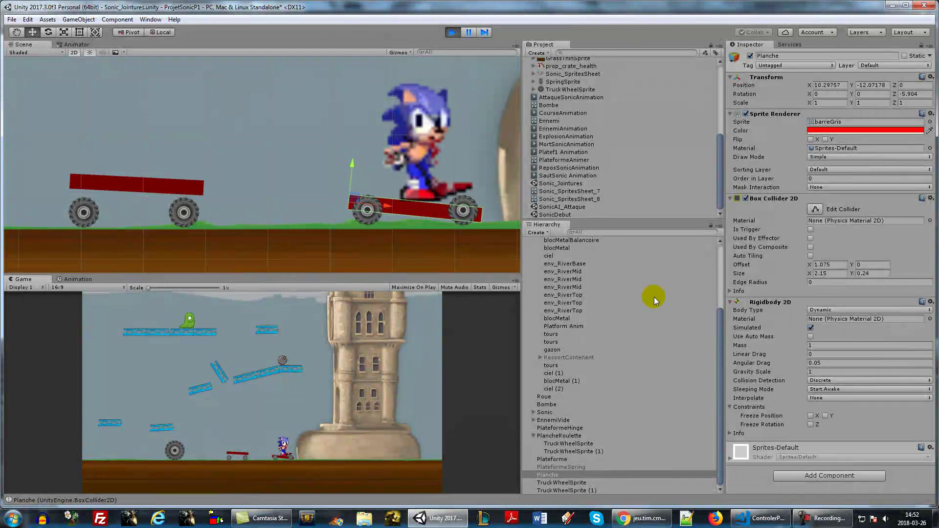
left_click(402, 422)
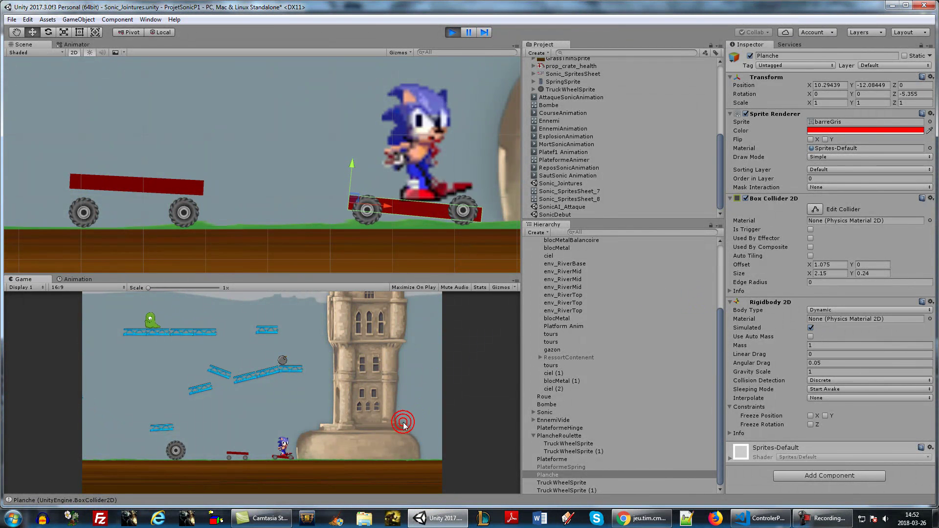
key("w")
key("a")
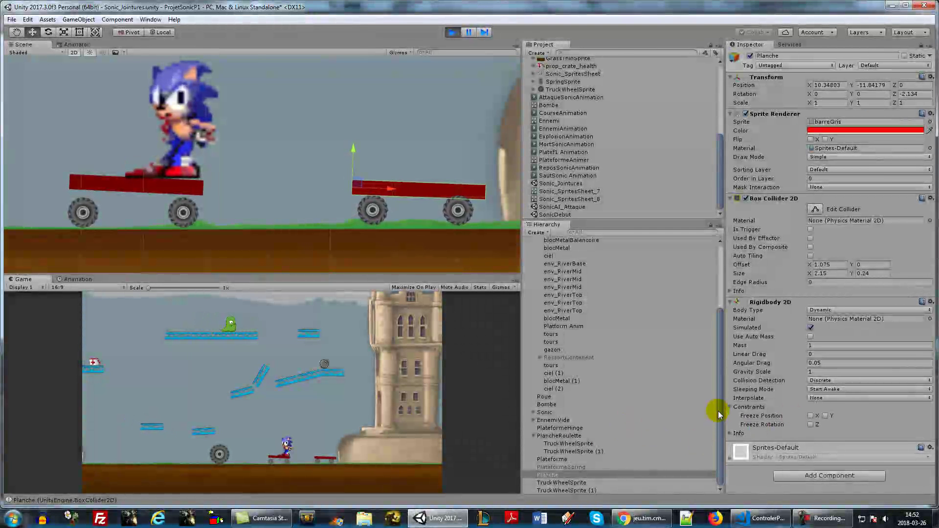
Set the Wheel Joint 2D suspension frequency to 5 on both wheels of the Planche board while the scene runs
left_click(561, 483)
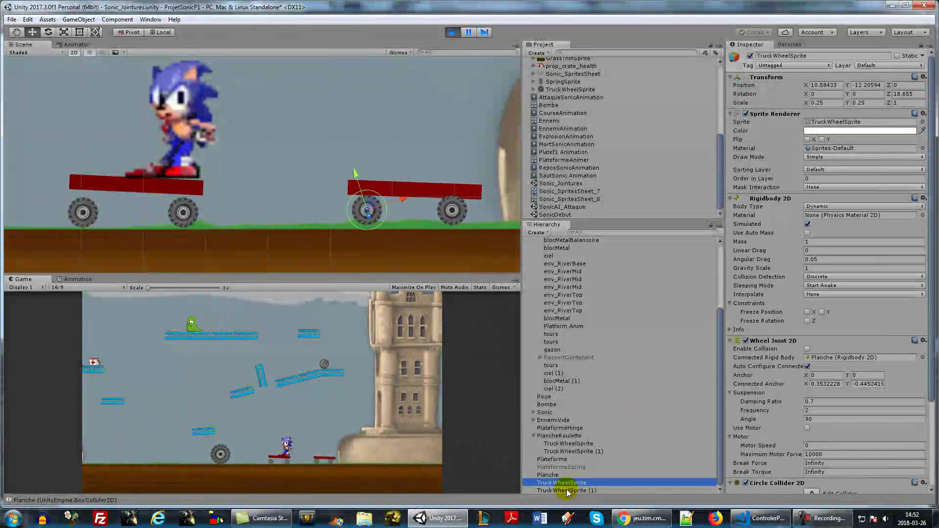
left_click(567, 490, "shift")
scroll(782, 321, "down", 5)
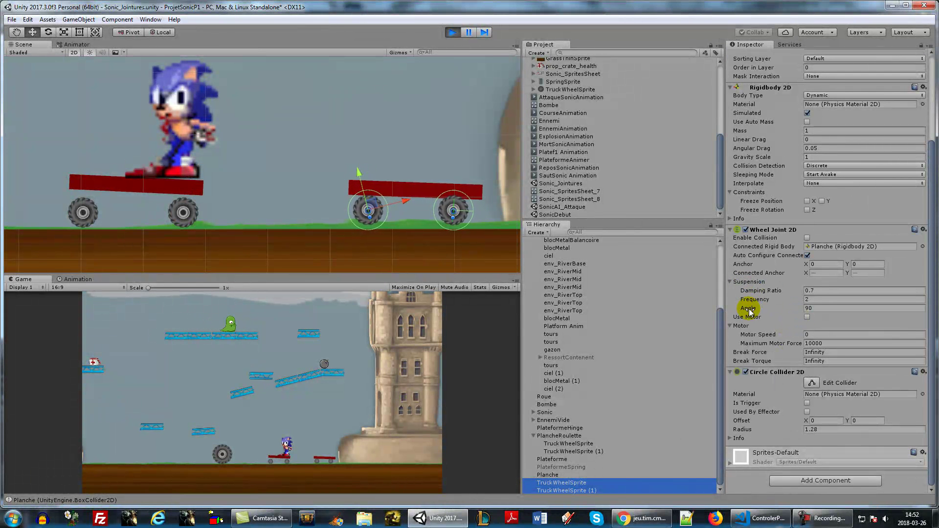
left_click(818, 300)
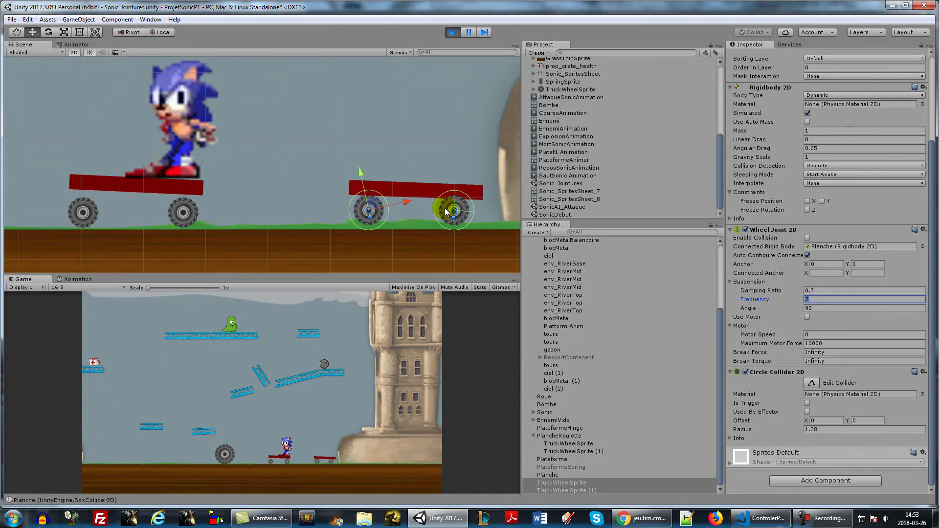
type("5")
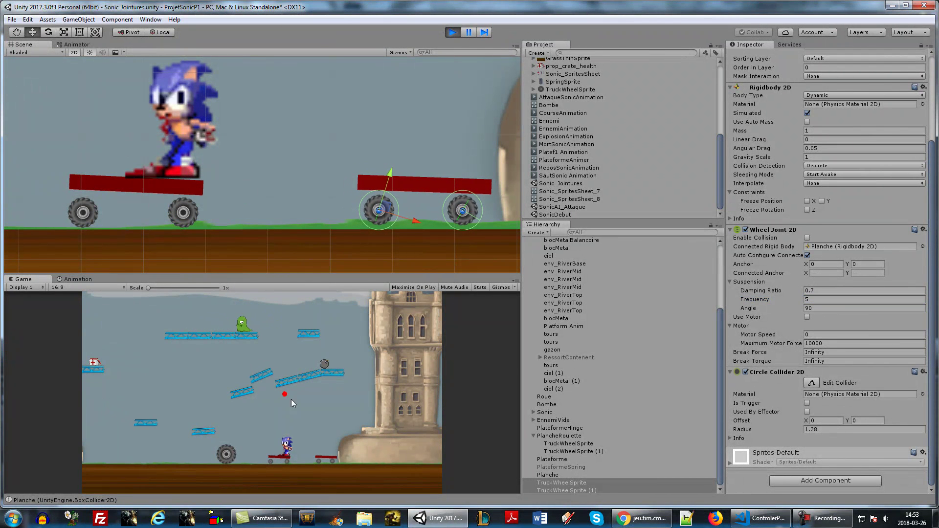
Test the stiffer suspension by making Sonic jump on and ride the board across the level, keeping it framed in the scene
left_click(328, 399)
key("Right")
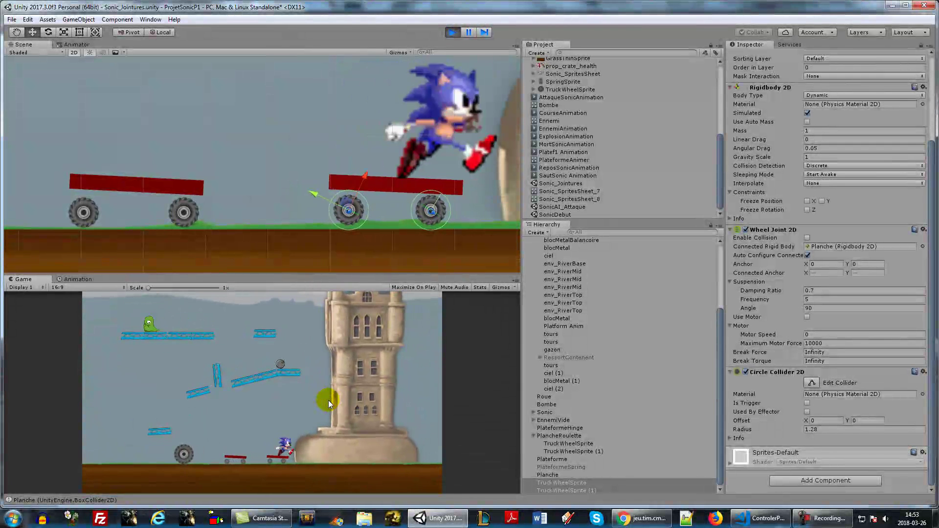
key("Right")
key("Up")
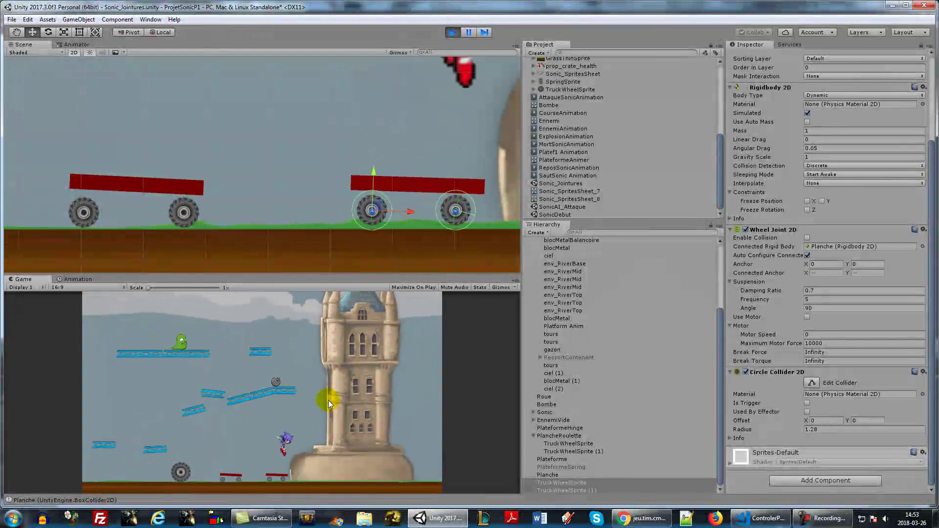
key("Left")
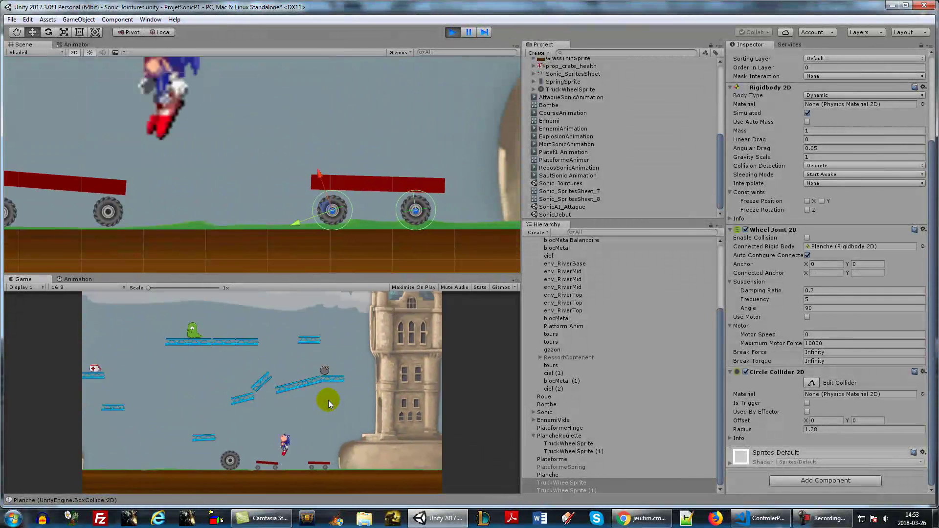
key("Right")
key("Up")
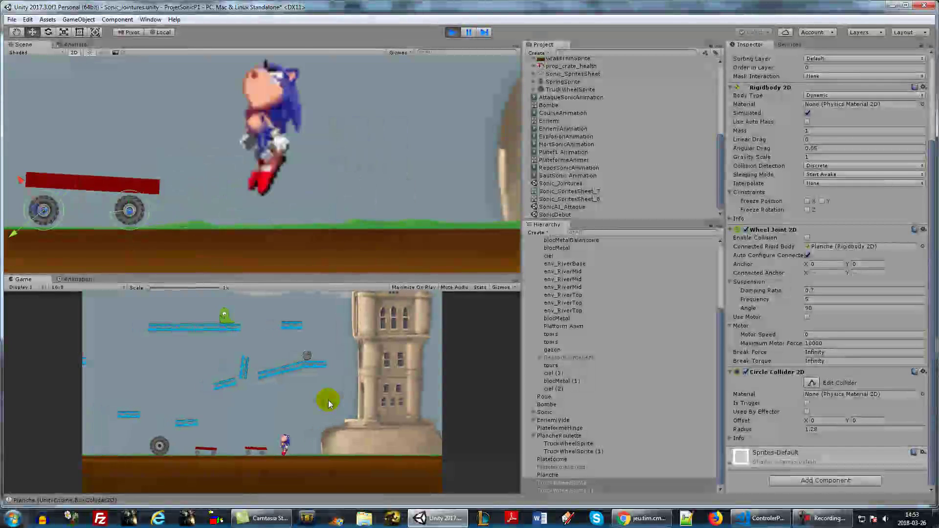
key("Left")
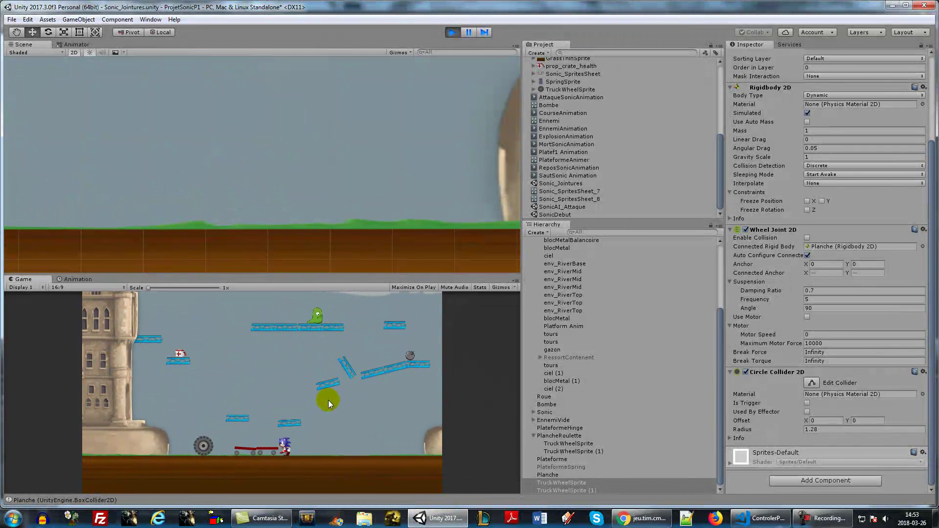
key("Left")
key("Right")
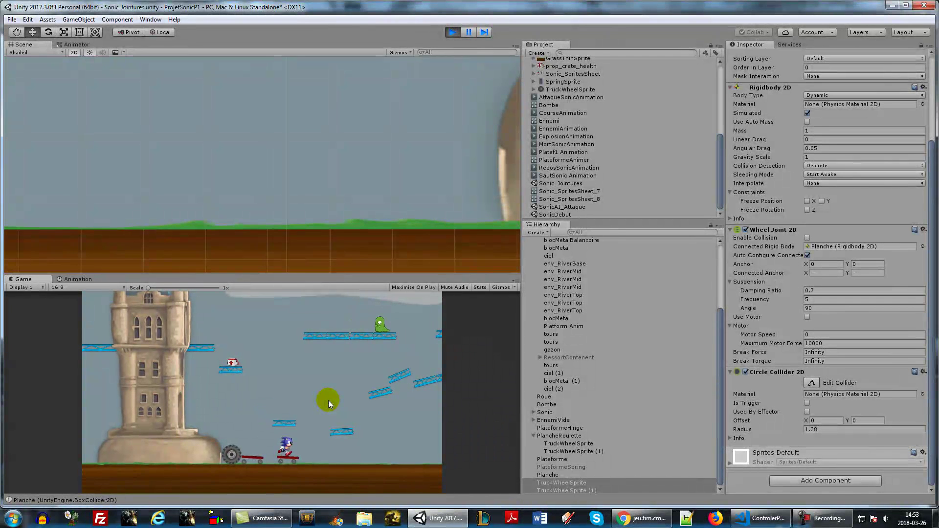
scroll(101, 227, "down", 10)
middle_click_drag(115, 220, 487, 205)
scroll(344, 212, "up", 5)
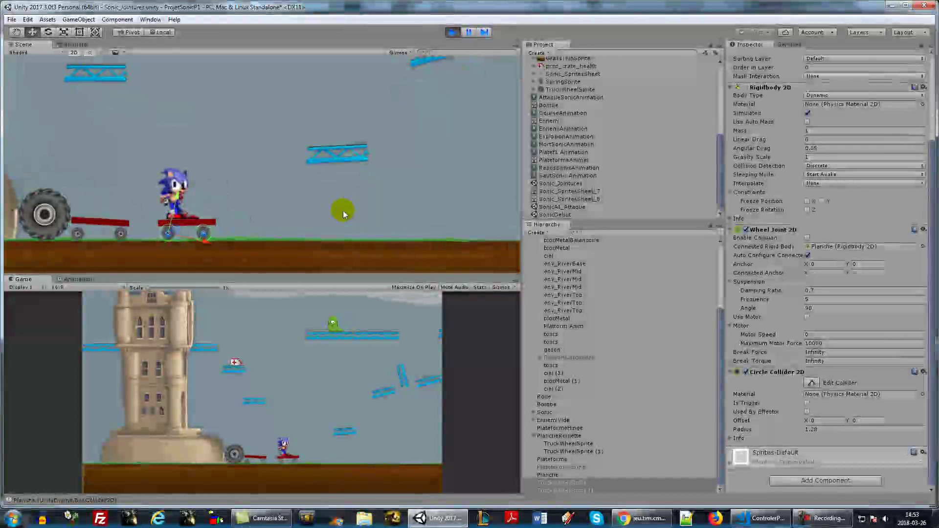
Enable the Wheel Joint 2D motor on both Planche wheels and set its motor speed to -100 while the scene runs
middle_click_drag(308, 212, 357, 212)
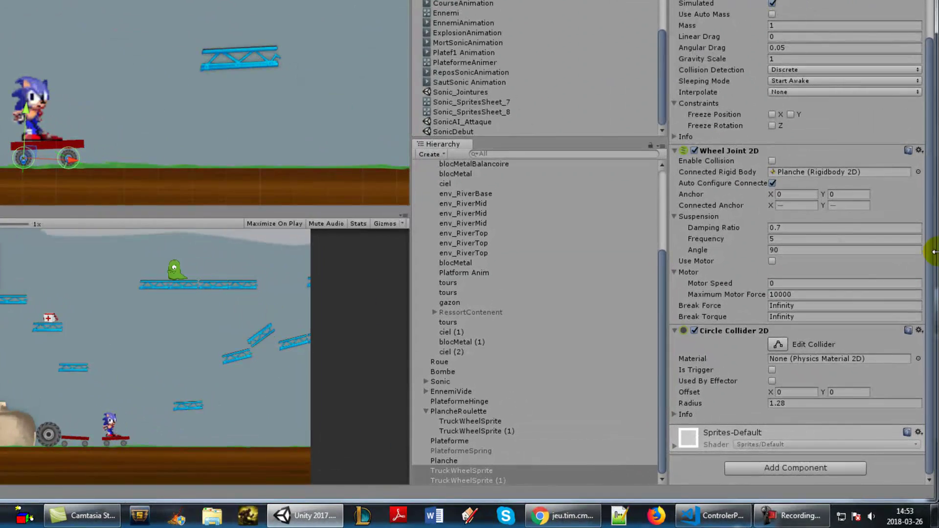
left_click(917, 239)
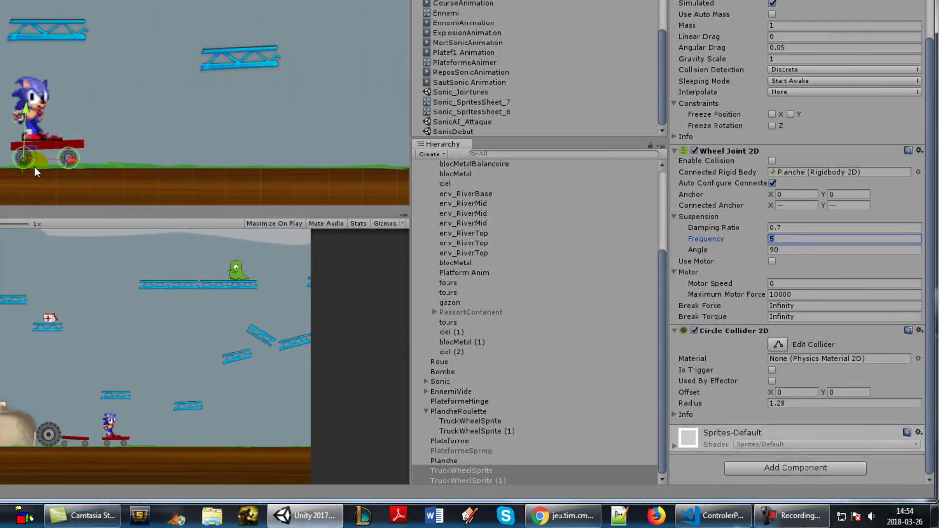
left_click(772, 261)
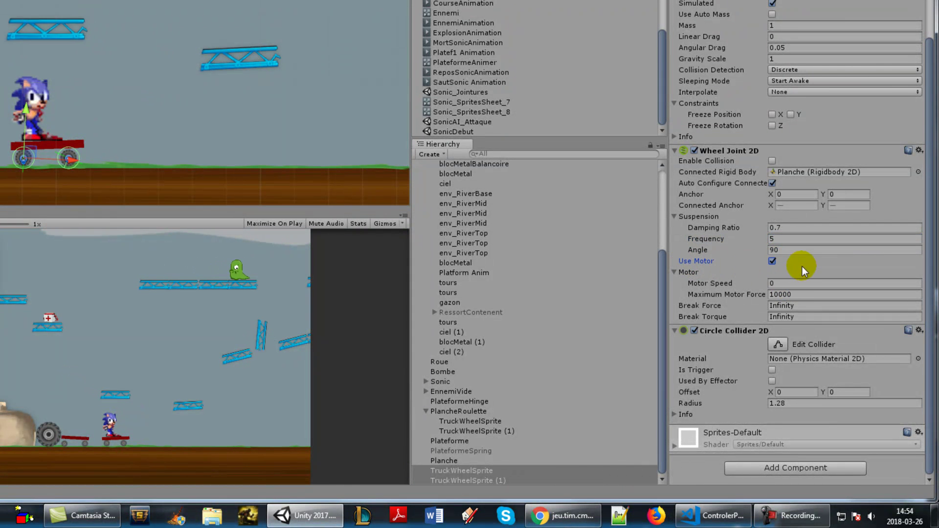
left_click(787, 282)
type("-")
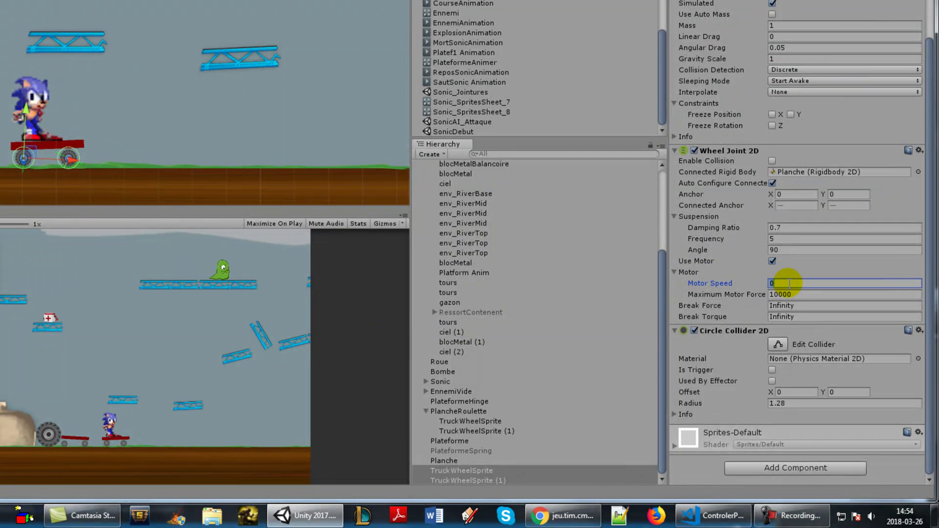
type("100")
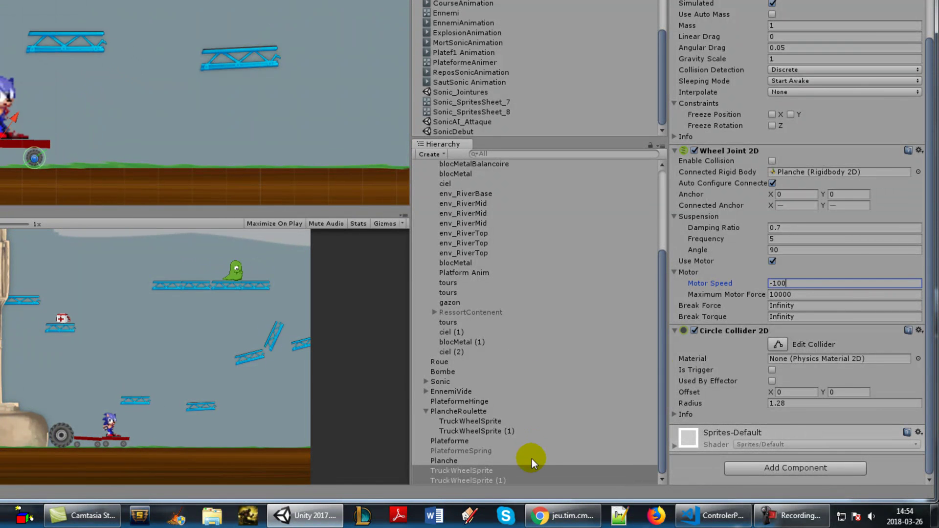
Reverse the wheels' motor speed to 100 and test the motorised board with Sonic in the running game
left_click(769, 283)
key("Delete")
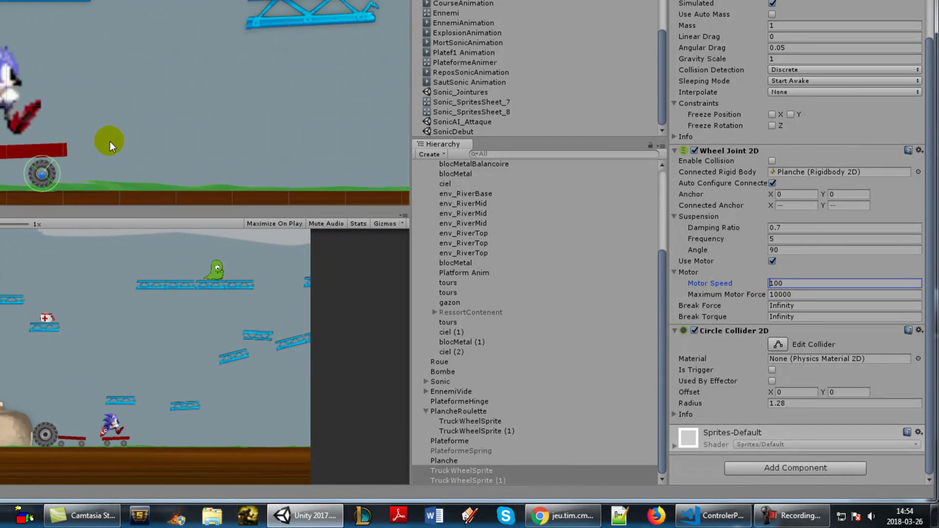
left_click(160, 358)
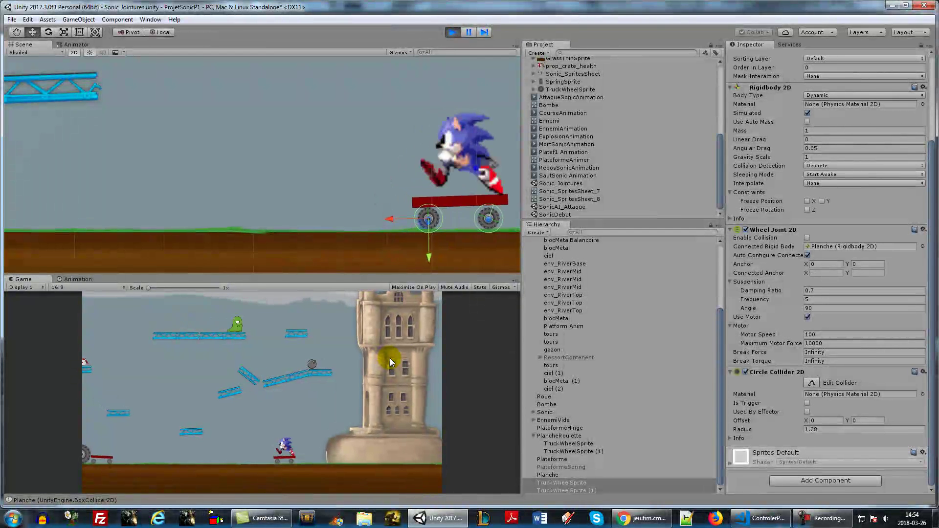
Turn off Use Motor in the Wheel Joint 2D of both Planche wheels
left_click(807, 316)
left_click(812, 335)
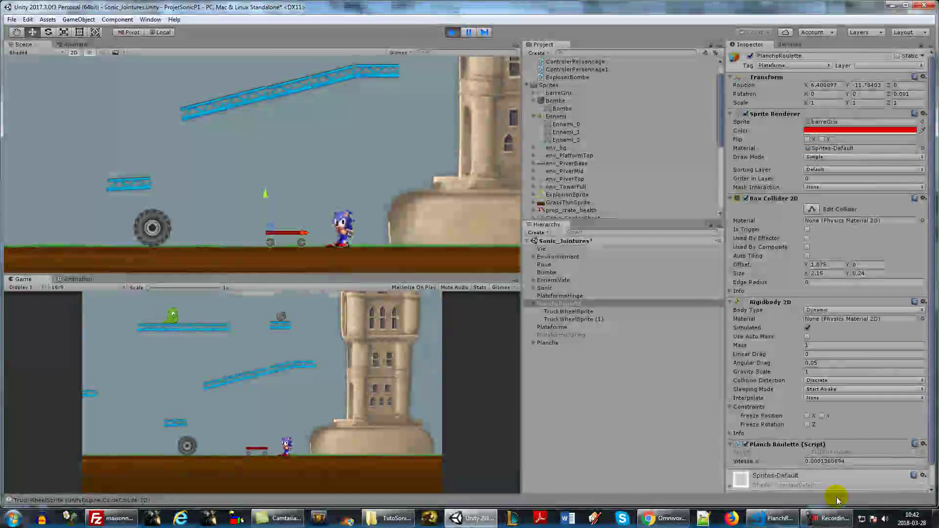
Examine how PlanchRoulette.cs in Visual Studio Code handles "q" and "e" input to set the board's vitesseX, and return to Unity
left_click(773, 518)
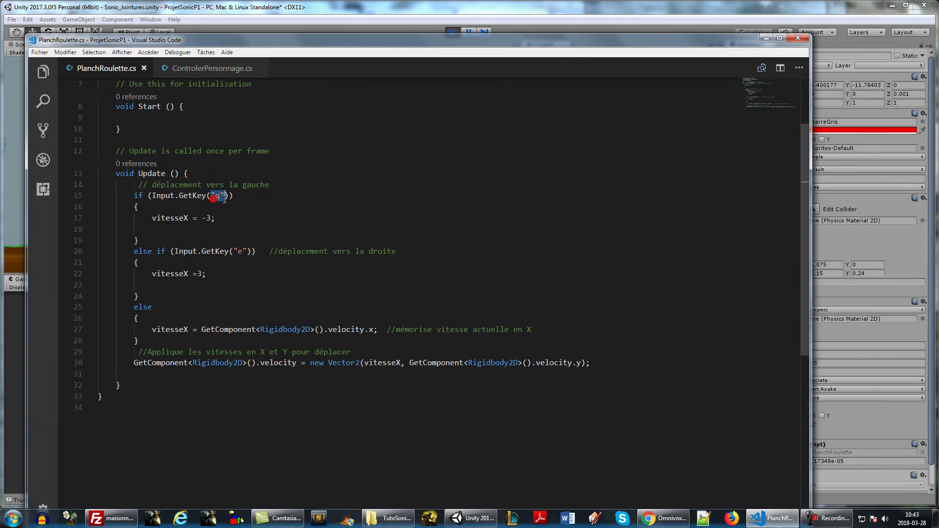
double_click(240, 252)
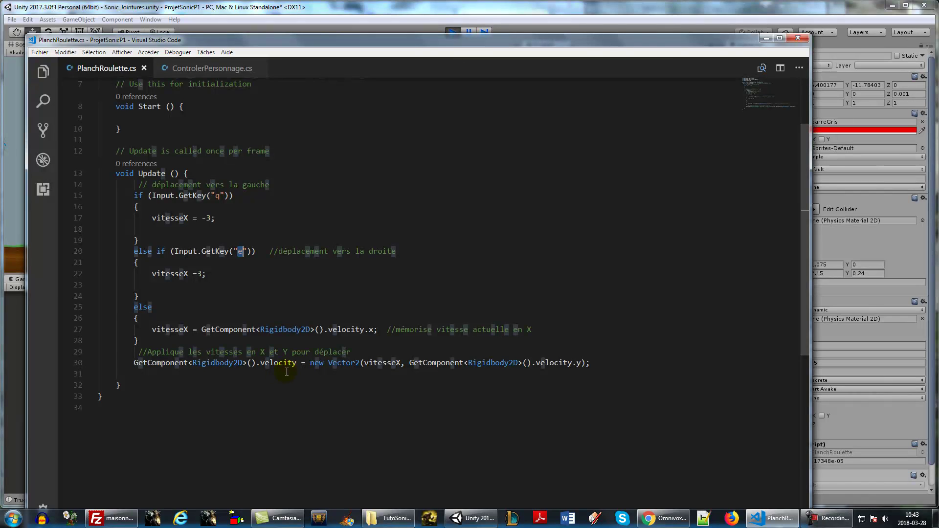
left_click(765, 39)
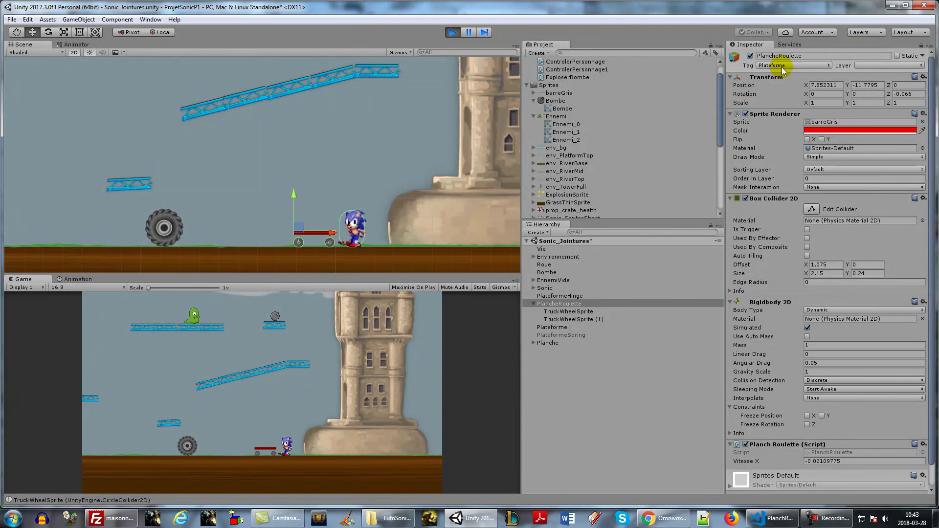
Test the scripted PlancheRoulette board in the running game by driving it left and making Sonic run and jump after it
left_click(554, 304)
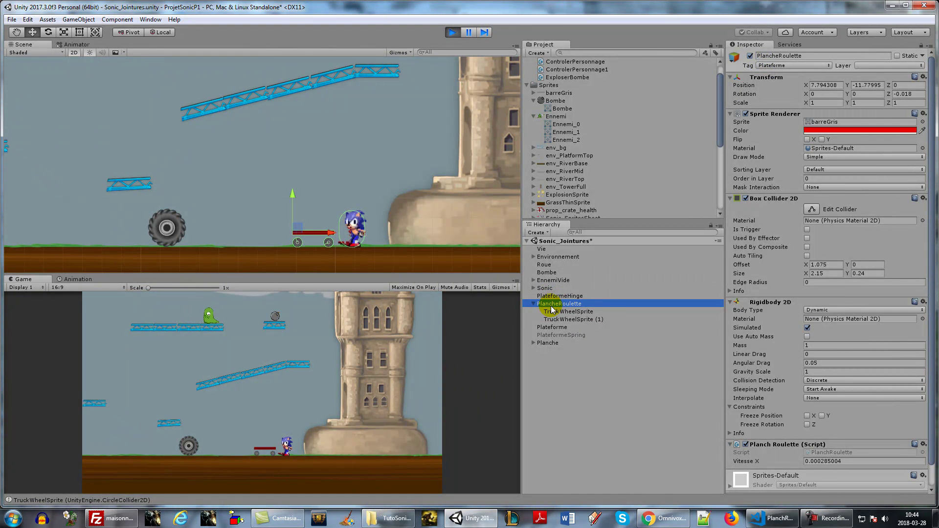
left_click(384, 401)
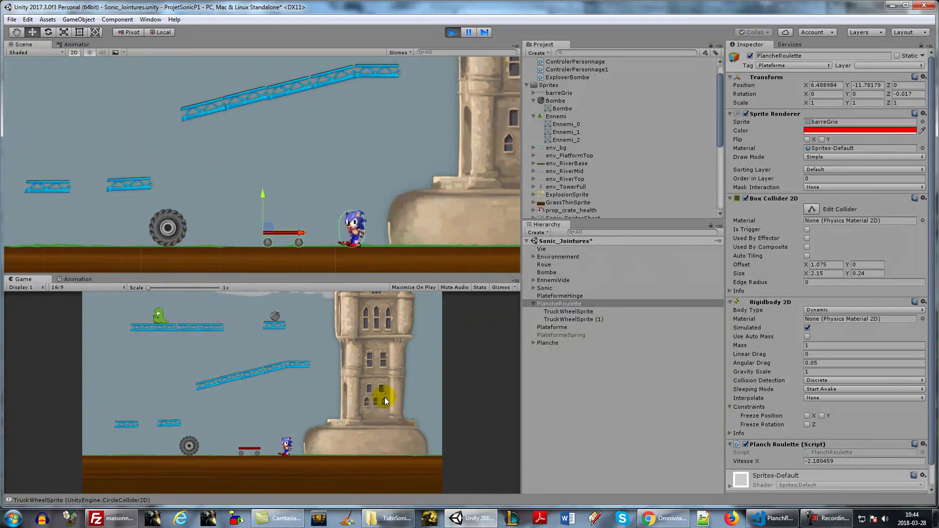
key("Left")
key("Up")
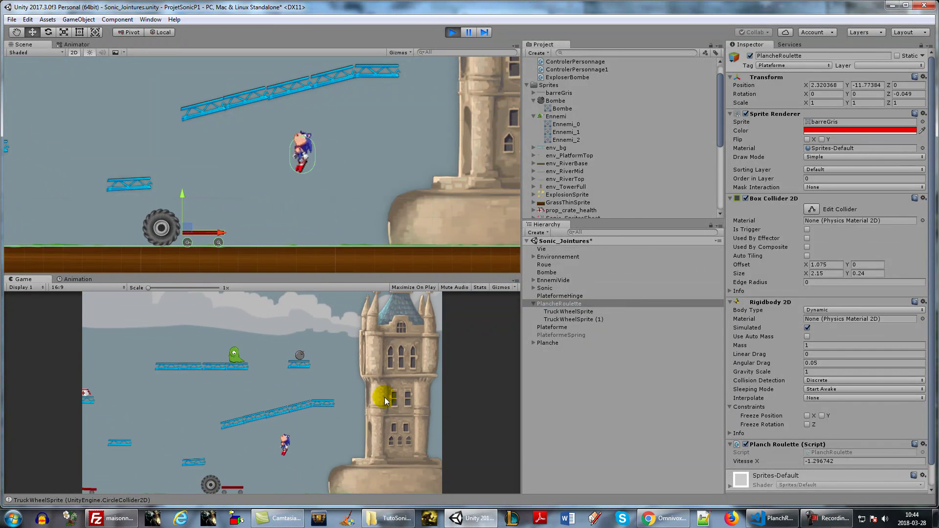